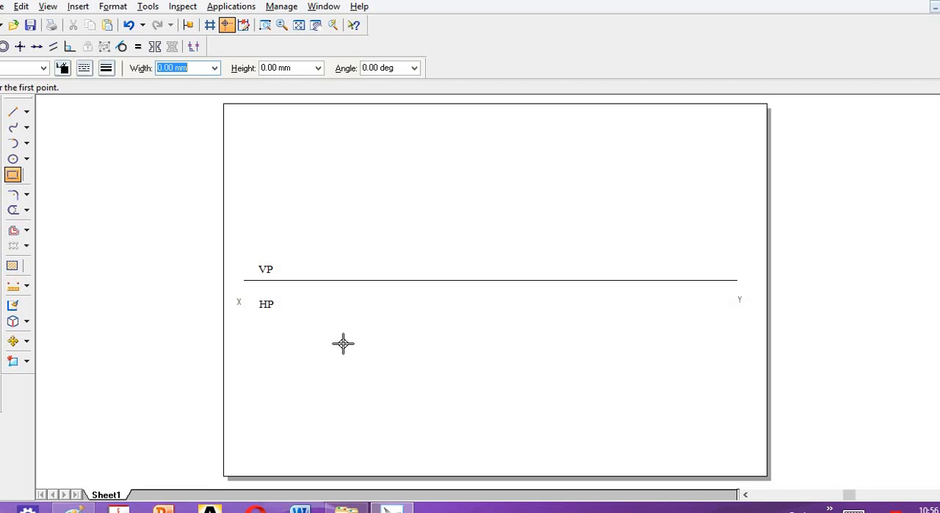
Draw a 35 mm by 35 mm square below the XY line, in the HP area.
type("35")
key("Tab")
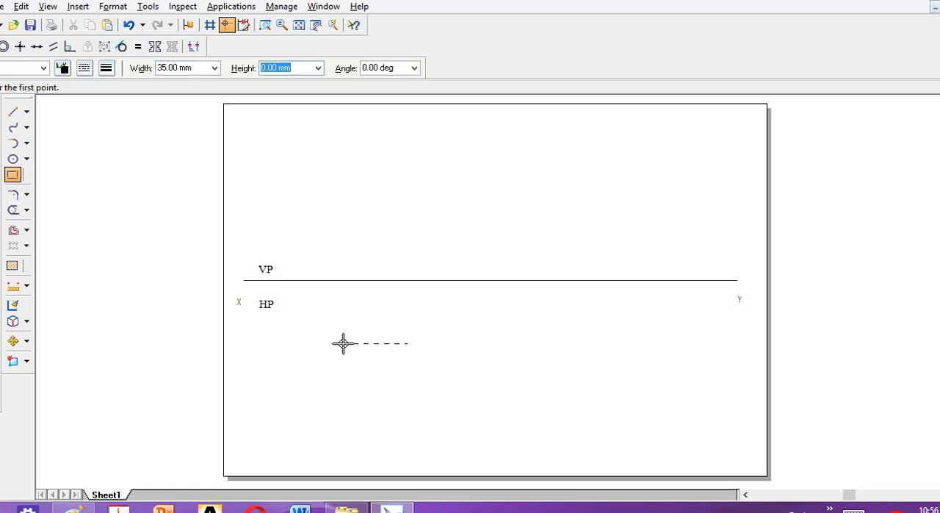
type("35")
key("Tab")
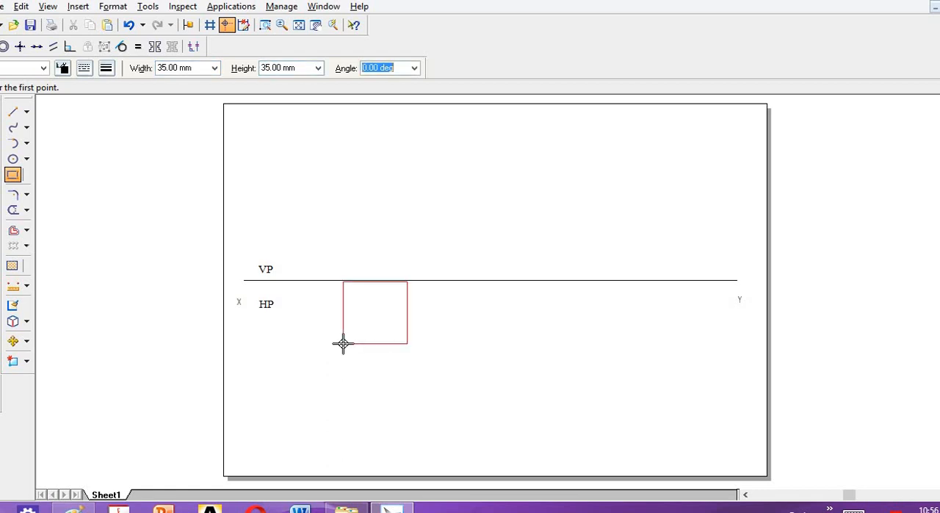
key("Tab")
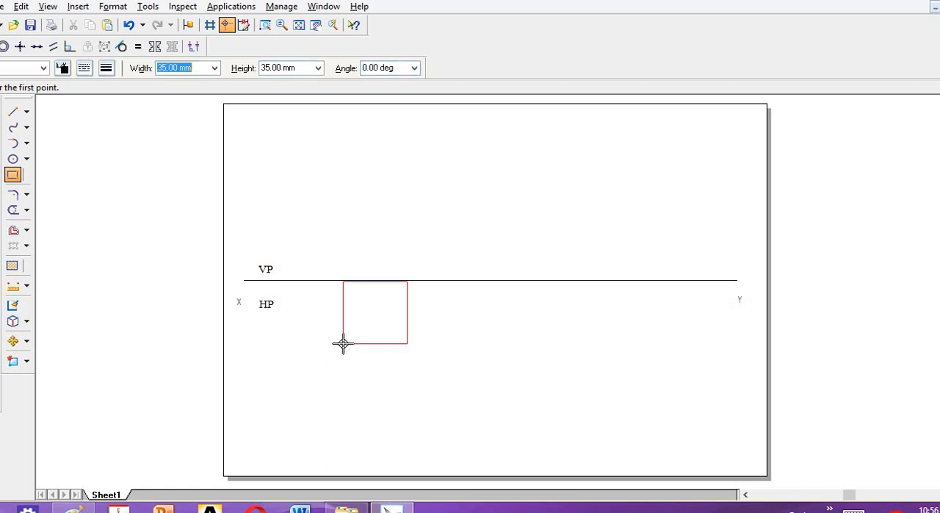
left_click(301, 381)
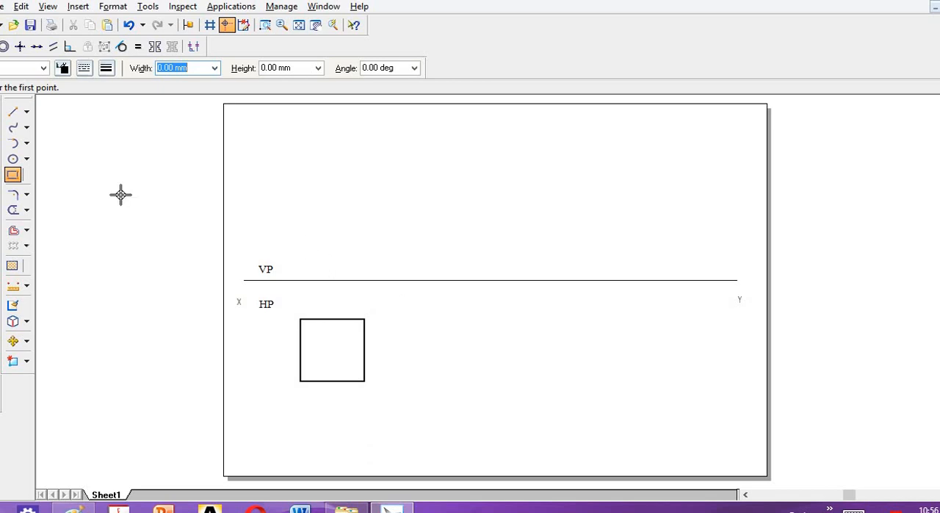
Dimension the vertical side of the square nearest the HP label, placing the dimension outside the square.
left_click(13, 286)
left_click(301, 341)
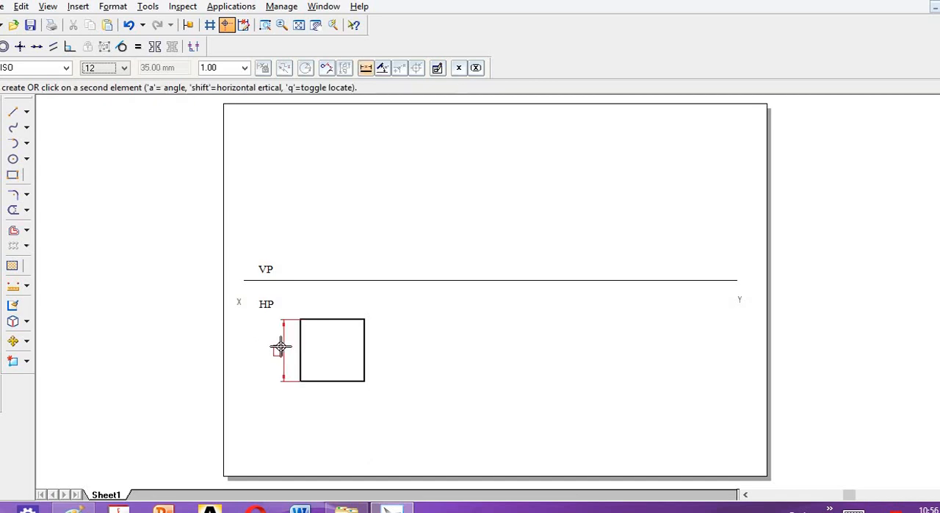
left_click(280, 345)
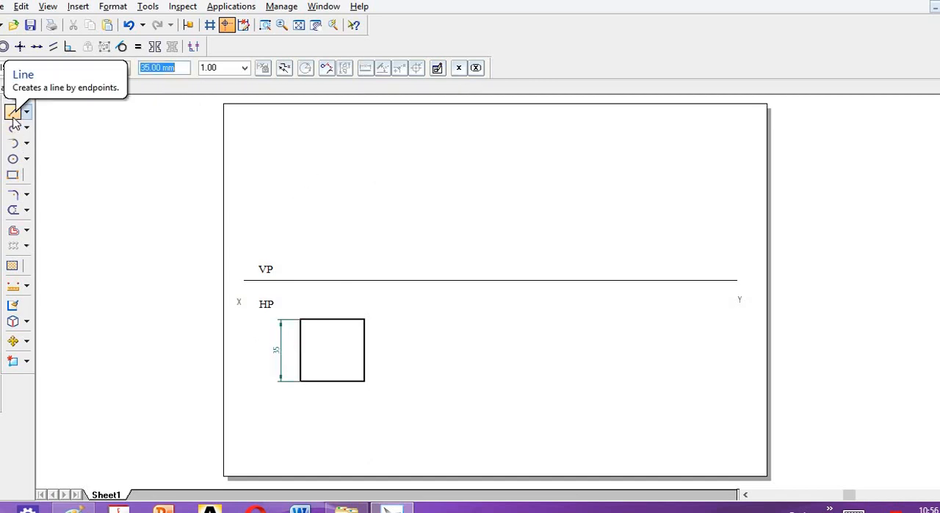
Label the square's corners a, b, c and d counterclockwise from the lower-left corner with text.
left_click(0, 360)
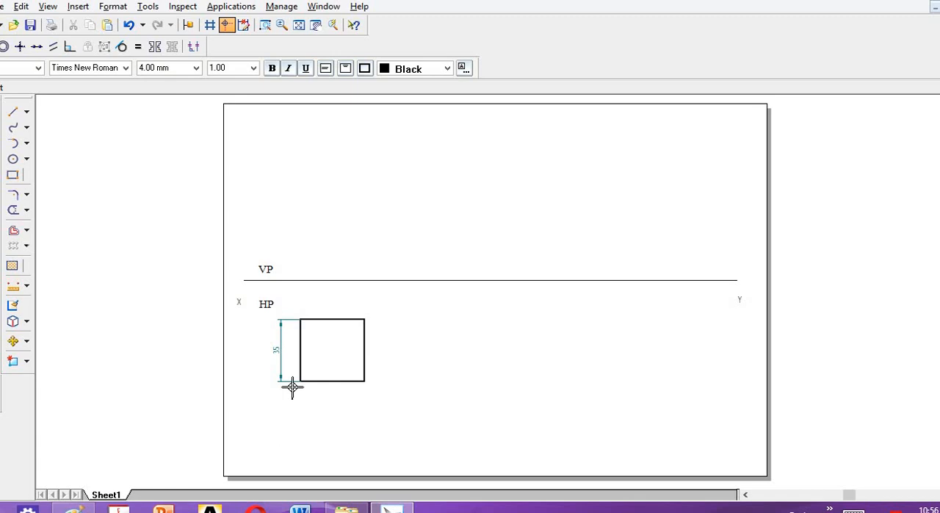
type("a")
left_click(363, 393)
type("b")
left_click(297, 309)
type("d")
Draw both diagonals of the square, from a to c and from b to d.
left_click(28, 113)
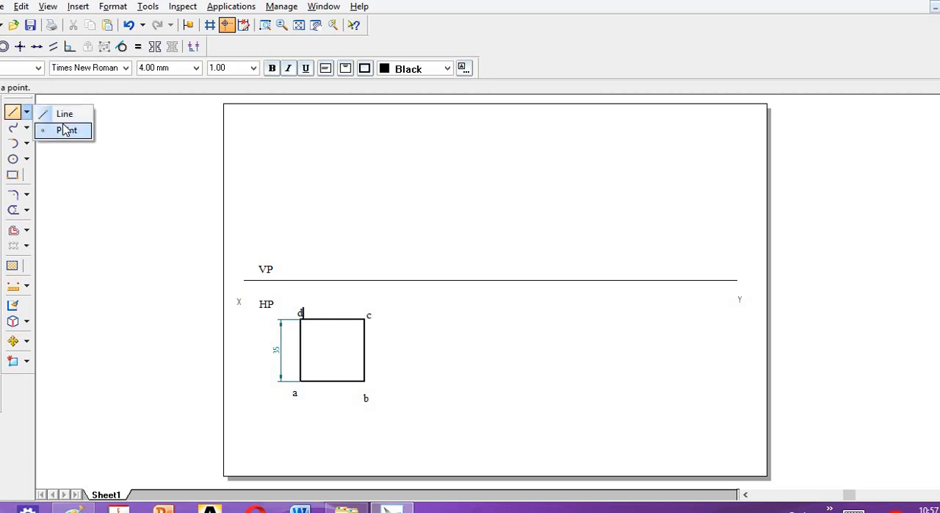
left_click(64, 114)
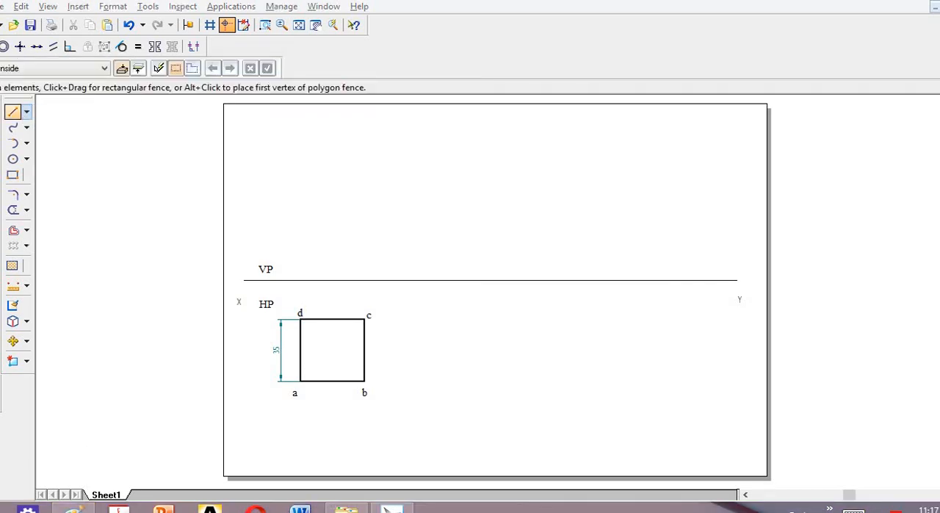
left_click(300, 380)
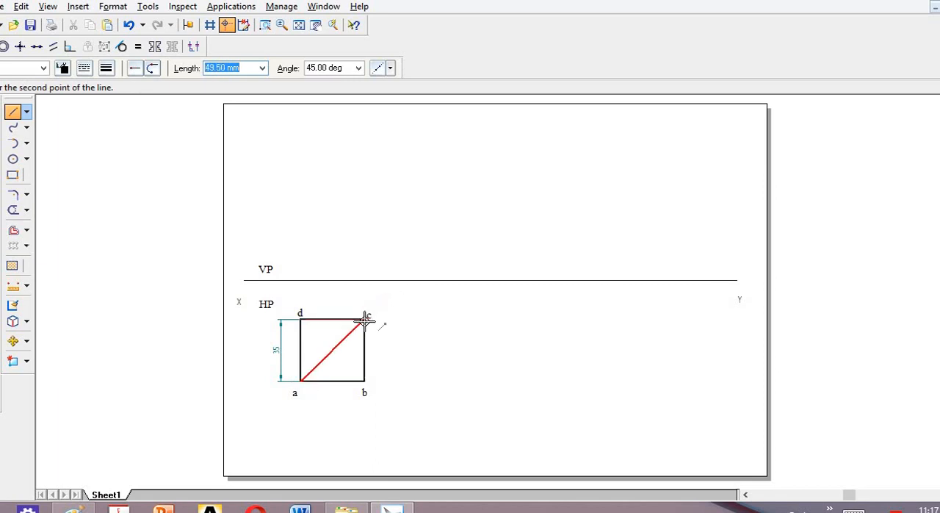
left_click(364, 319)
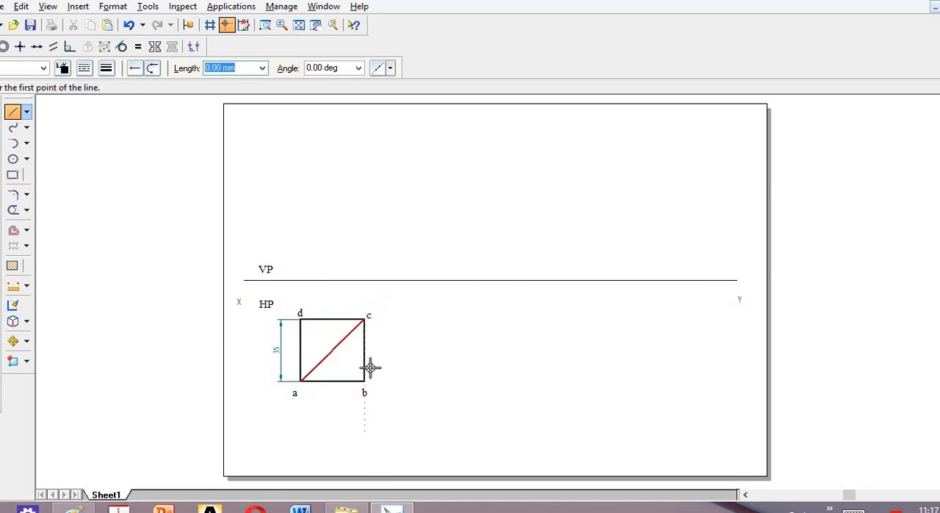
left_click(364, 380)
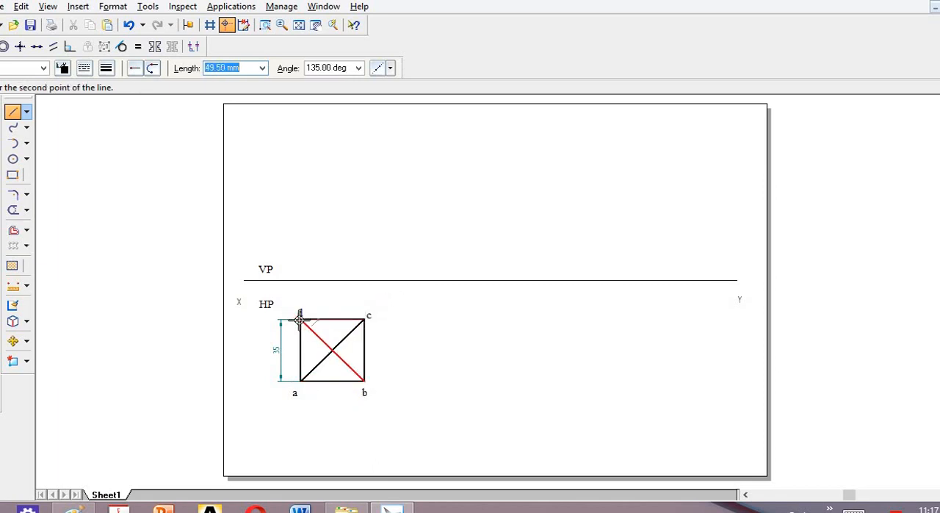
left_click(300, 319)
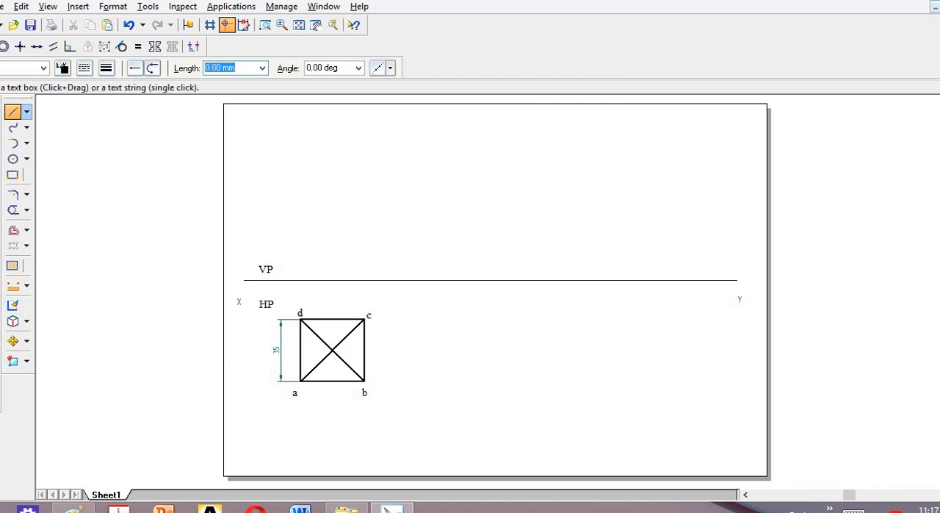
Label the intersection of the diagonals o[o1].
left_click(0, 349)
left_click(341, 348)
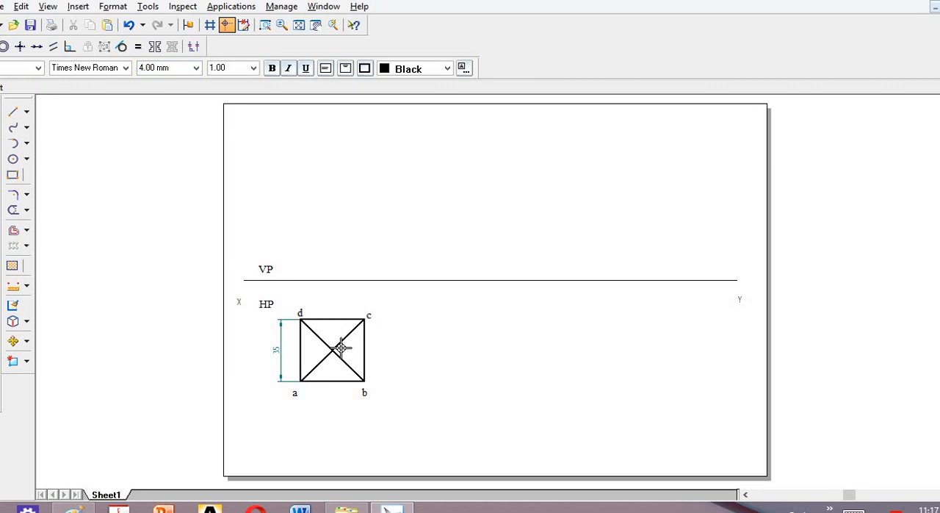
type("po")
Draw a thin continuous vertical projector from the square's centre up to the XY line.
left_click(12, 112)
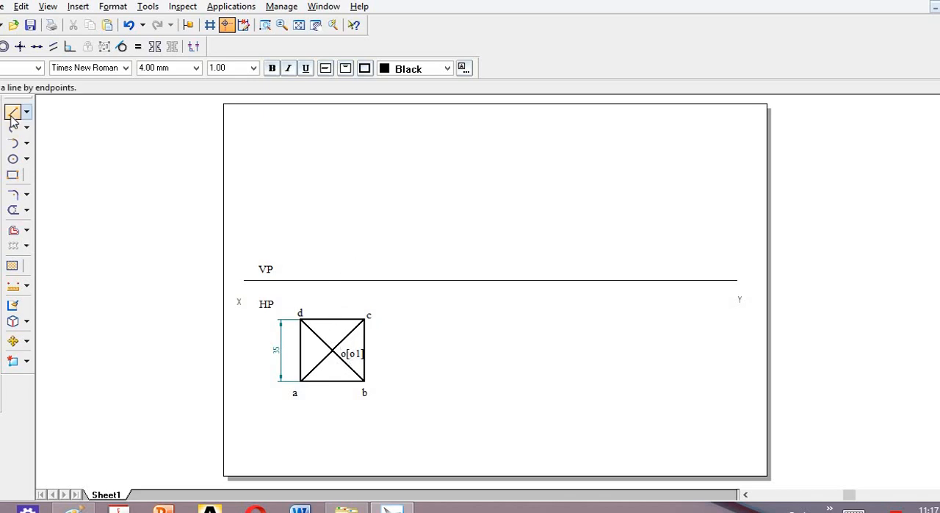
left_click(84, 70)
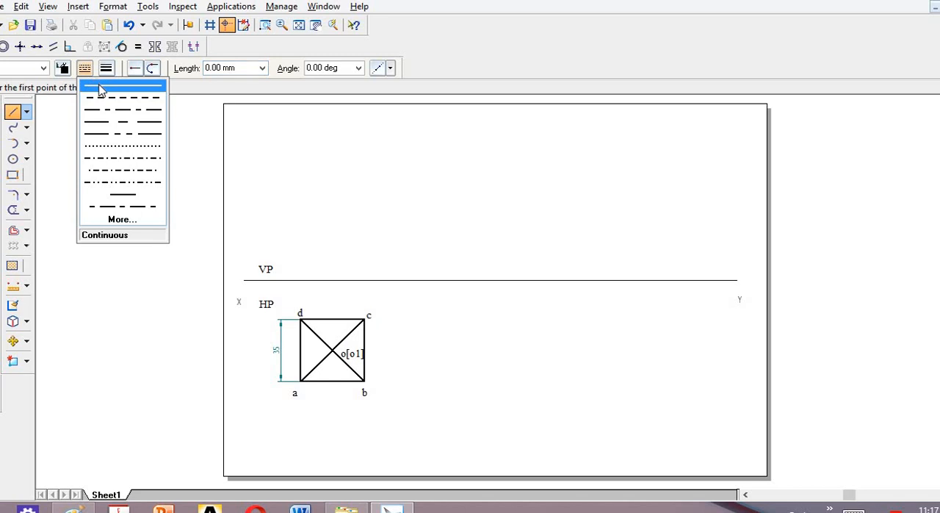
left_click(99, 87)
left_click(106, 67)
left_click(180, 120)
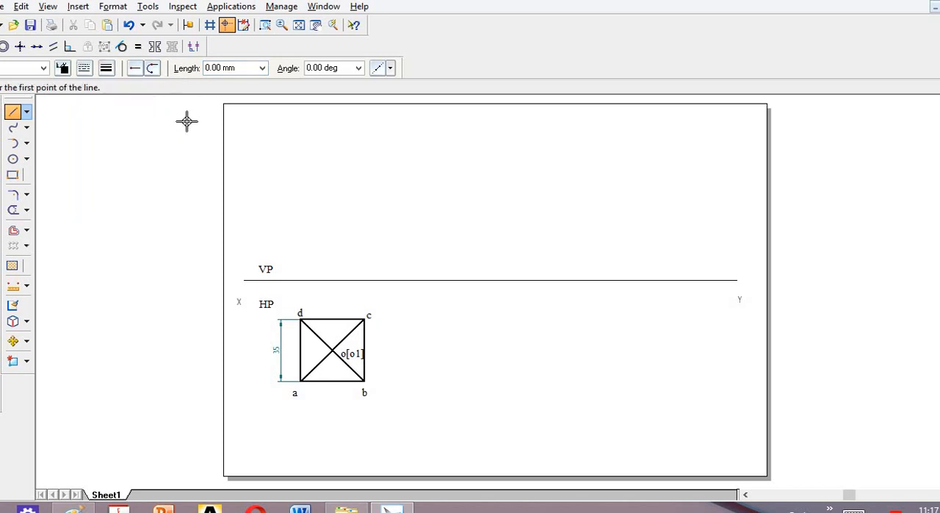
left_click(332, 353)
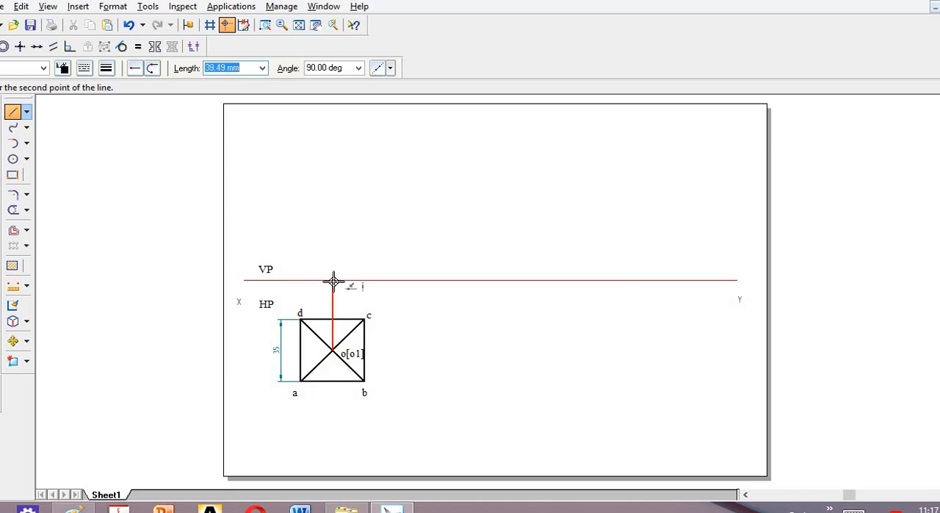
left_click(332, 280)
Draw a 65 mm vertical axis upward from the projector's end on the XY line, using a chain line type and 0.13 mm width.
left_click(85, 67)
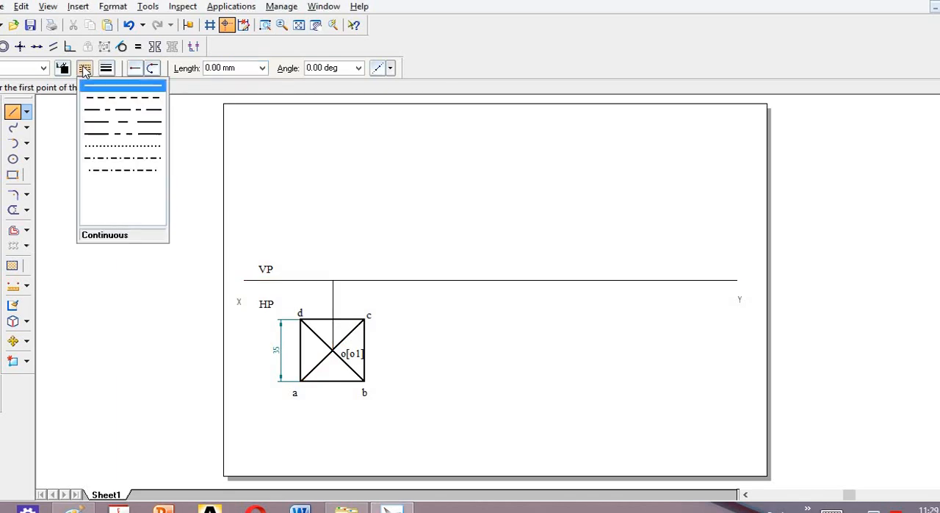
left_click(110, 111)
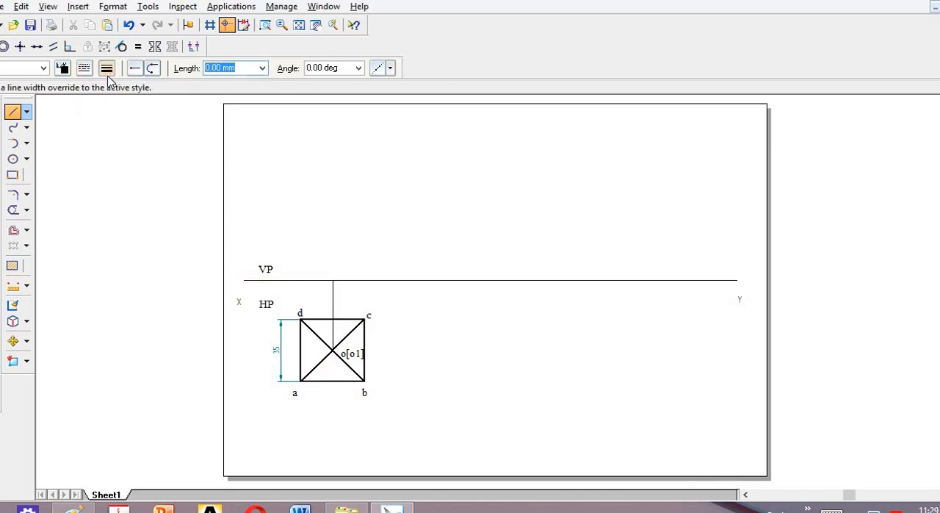
left_click(107, 67)
left_click(119, 87)
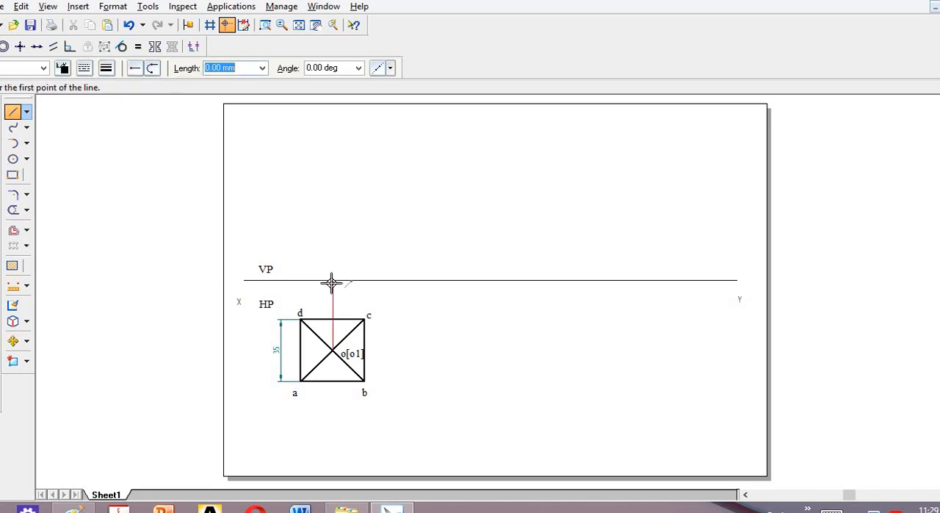
left_click(332, 280)
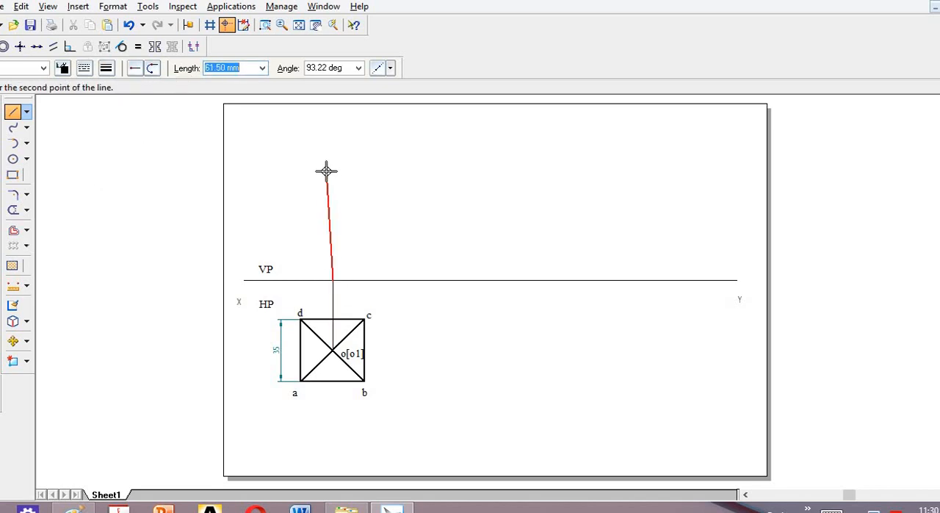
type("65")
key("Tab")
key("Return")
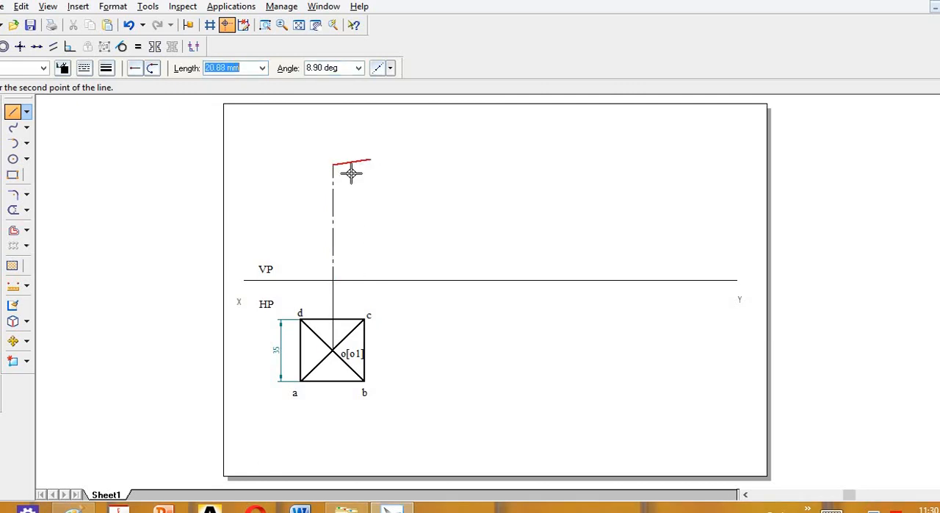
key("Escape")
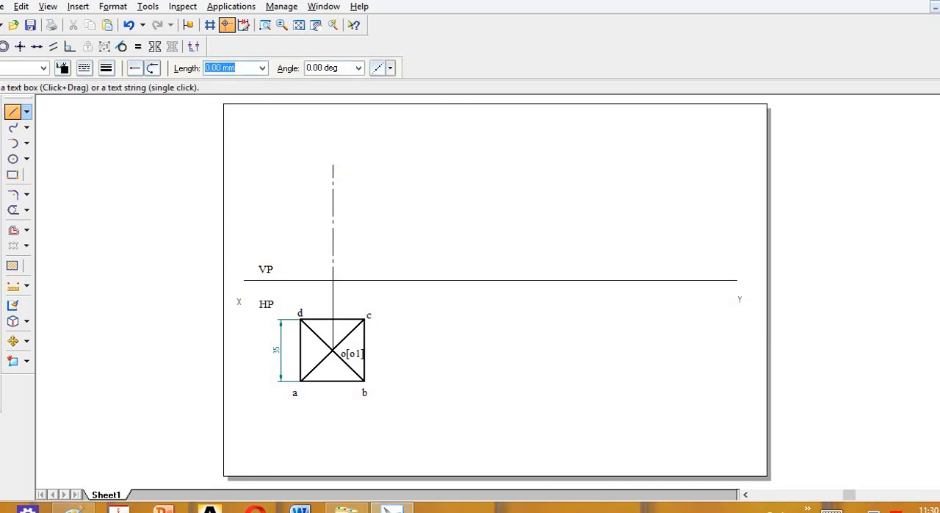
Label the axis's lower end on the XY line [o1'] and its upper end o'.
left_click(1, 249)
left_click(336, 270)
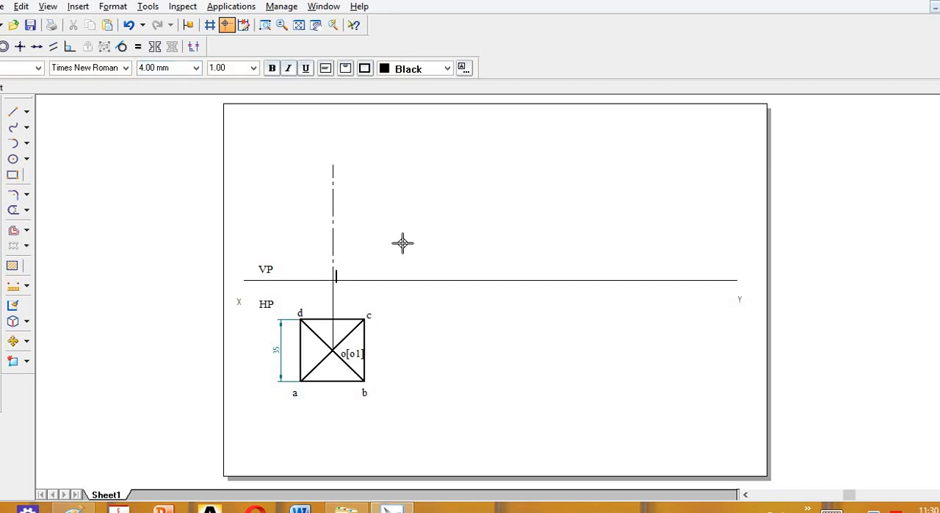
type("[o1")
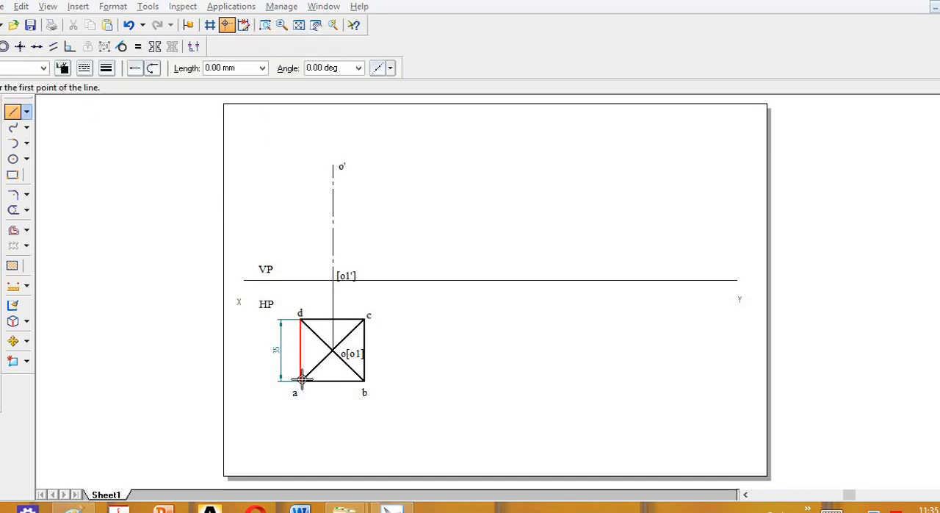
Draw vertical projectors from corners d and c up to the XY line.
left_click(300, 318)
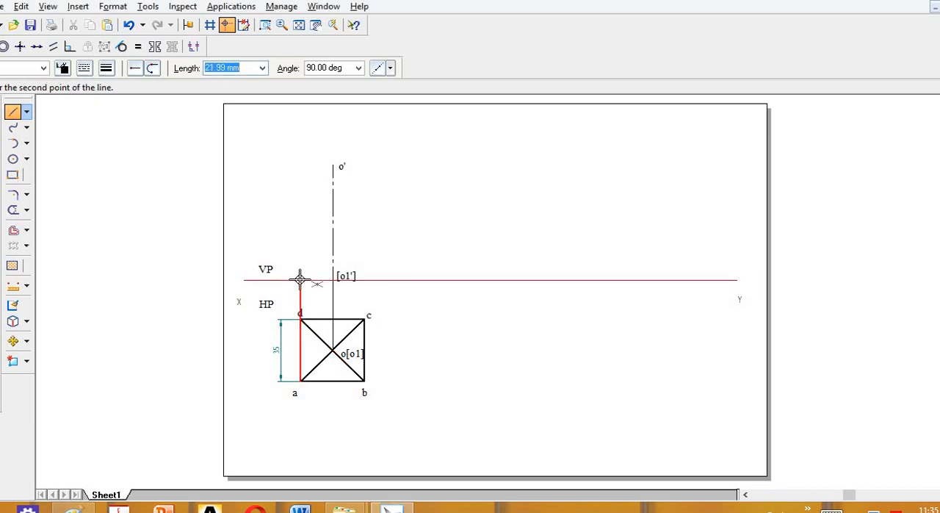
left_click(299, 280)
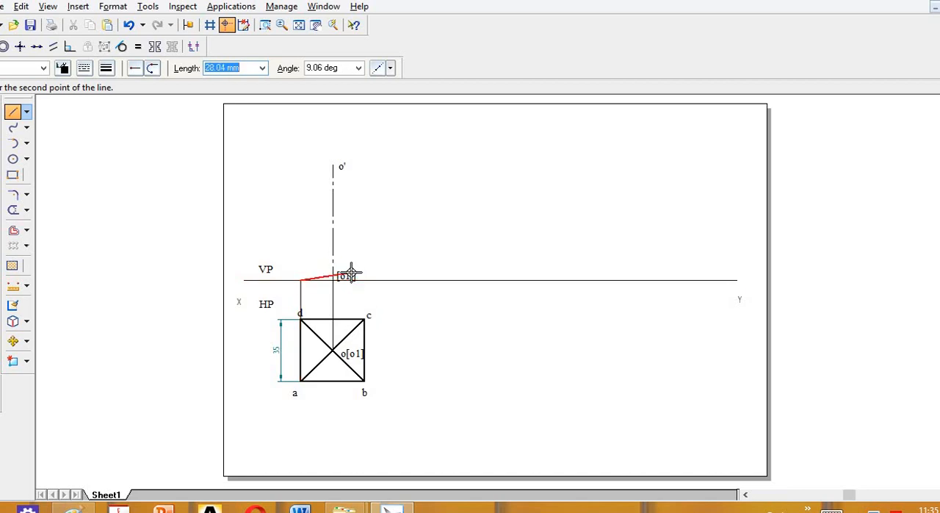
key("Escape")
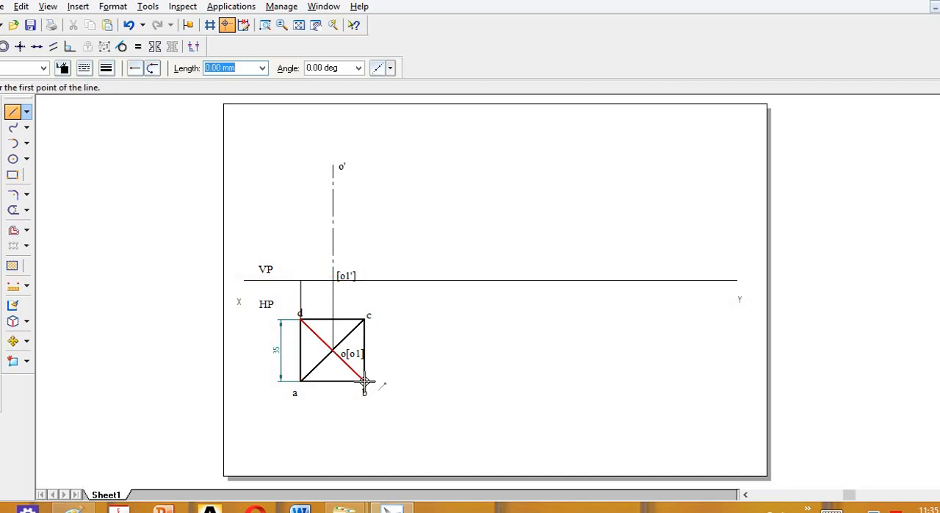
left_click(364, 319)
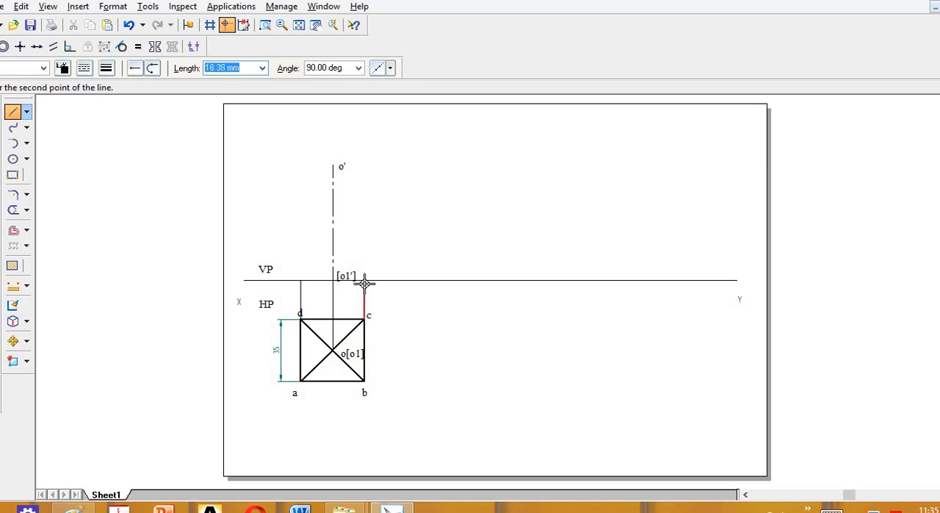
left_click(364, 278)
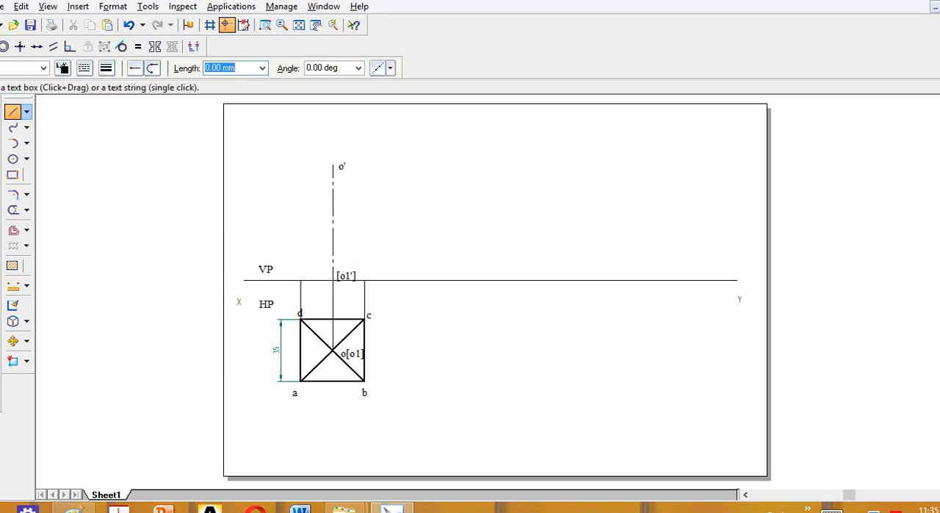
Label the projector ends on the XY line a'[d'] above corner d and b'[c'] above corner c.
left_click(0, 309)
left_click(283, 269)
type("a'[d'")
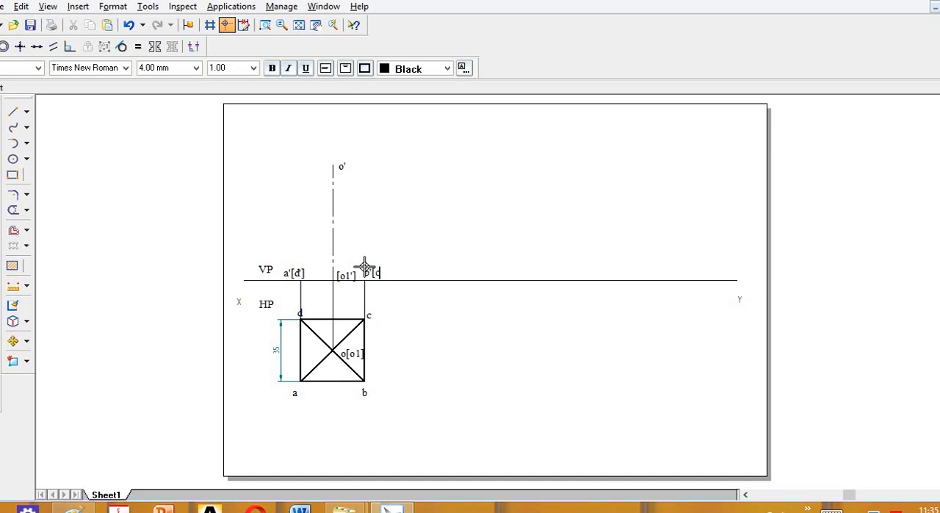
type("']")
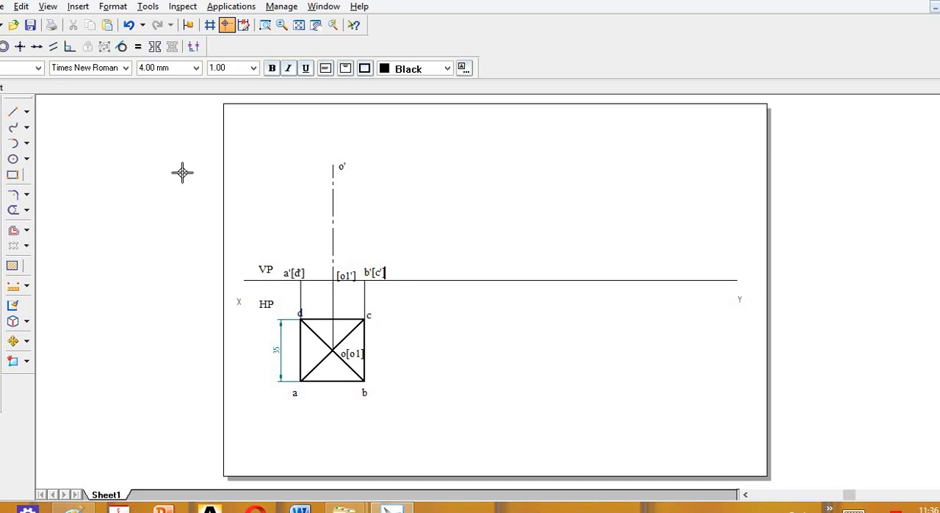
Draw the front view's two slant edges from a'[d'] and b'[c'] to apex o' with a 0.5 mm line width.
left_click(12, 111)
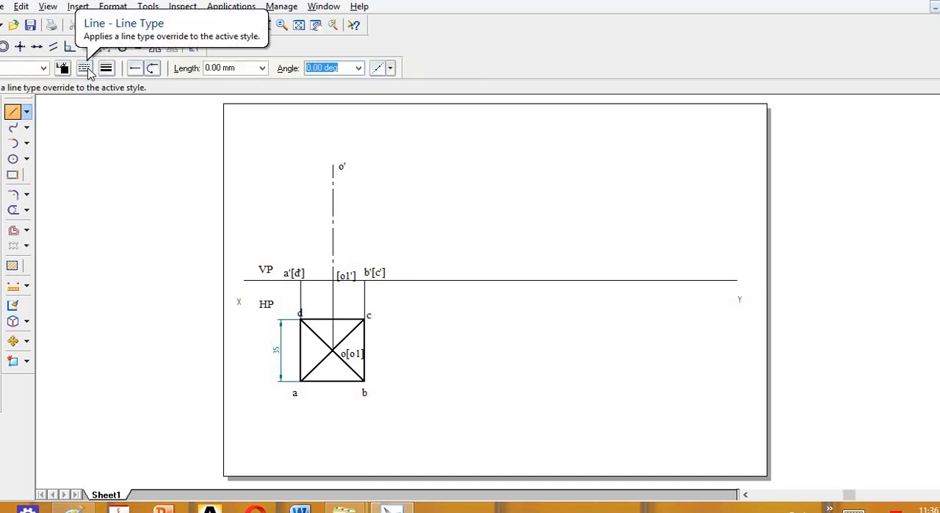
left_click(85, 68)
left_click(106, 68)
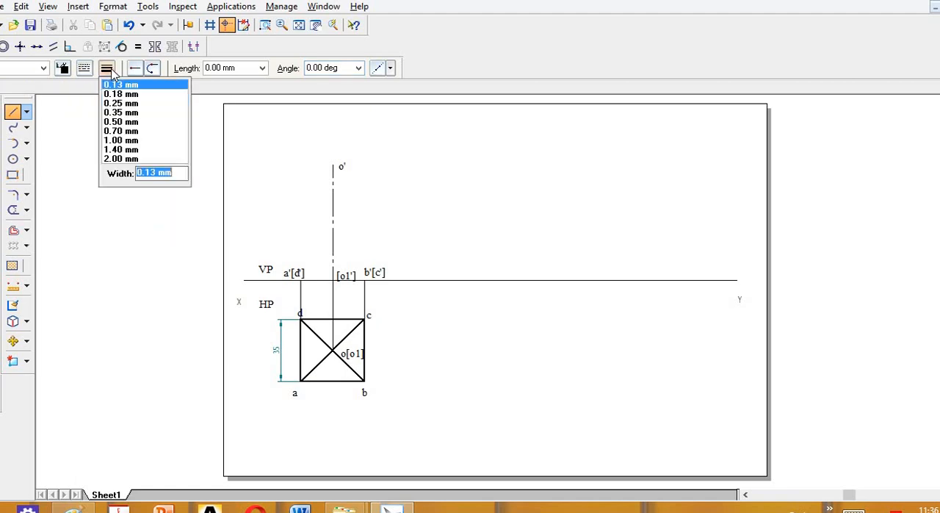
left_click(121, 121)
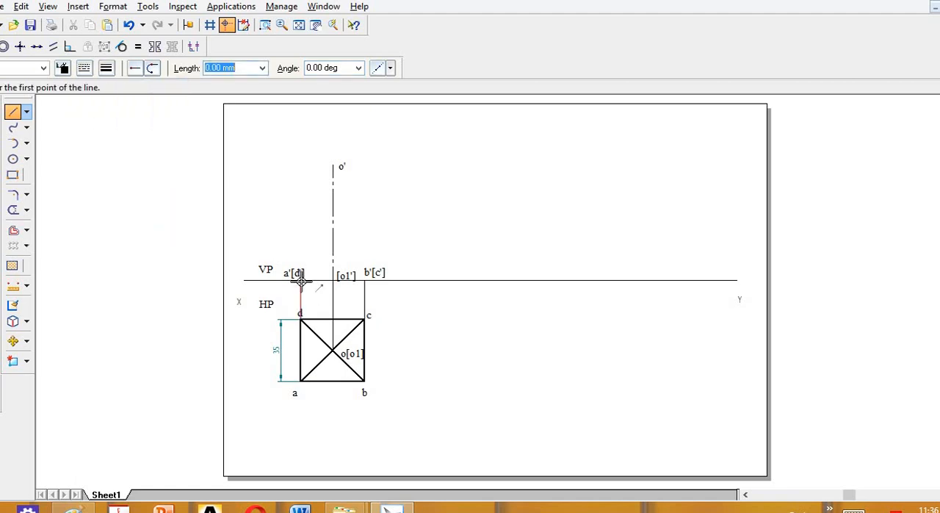
left_click(300, 276)
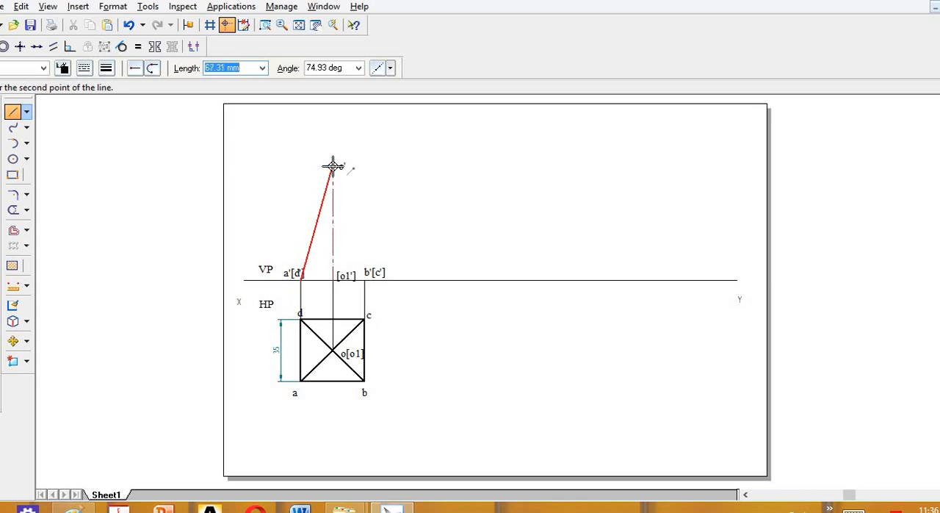
left_click(332, 166)
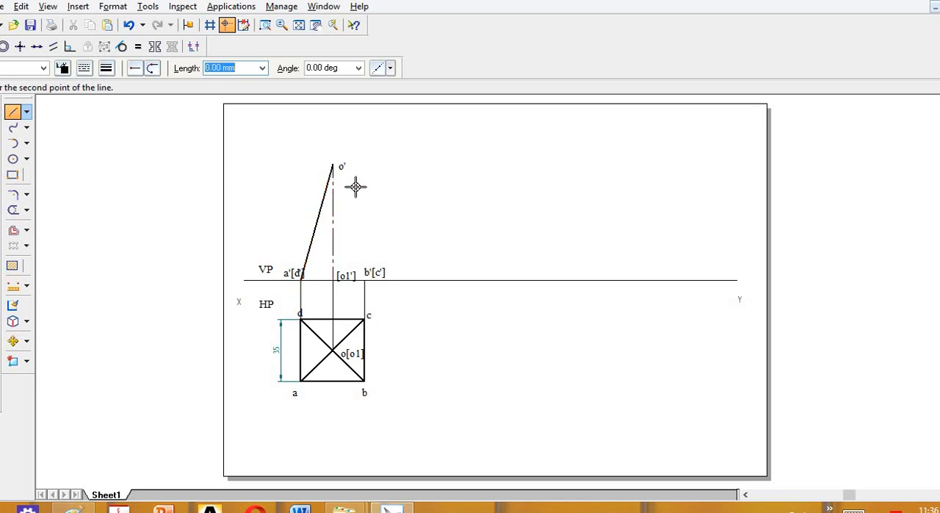
right_click(442, 242)
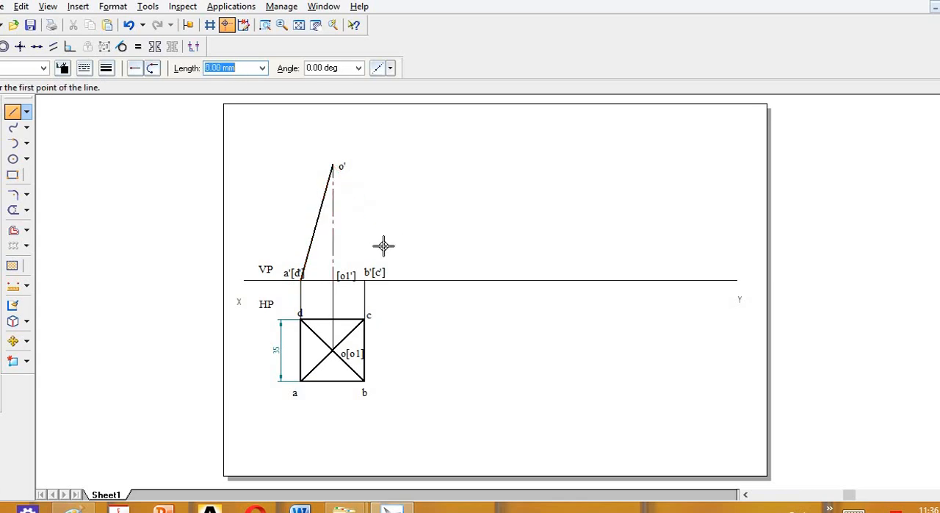
left_click(365, 282)
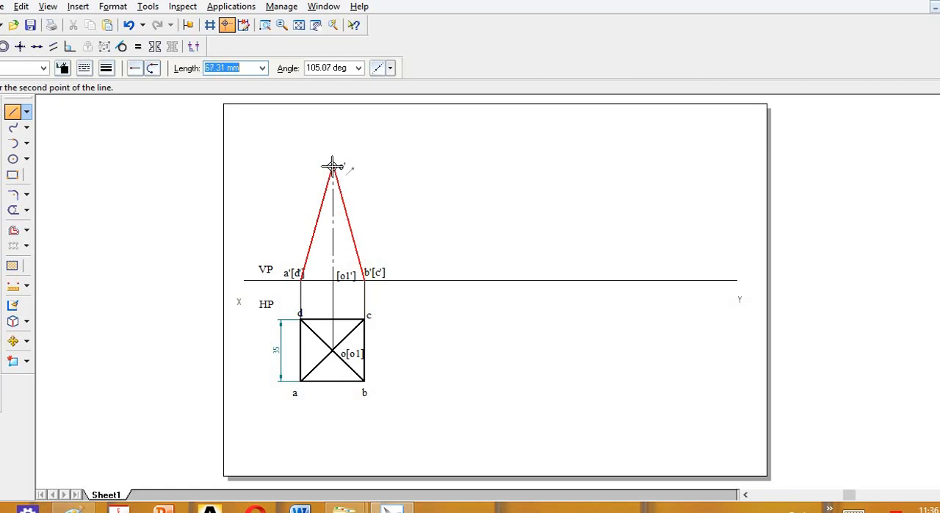
left_click(332, 166)
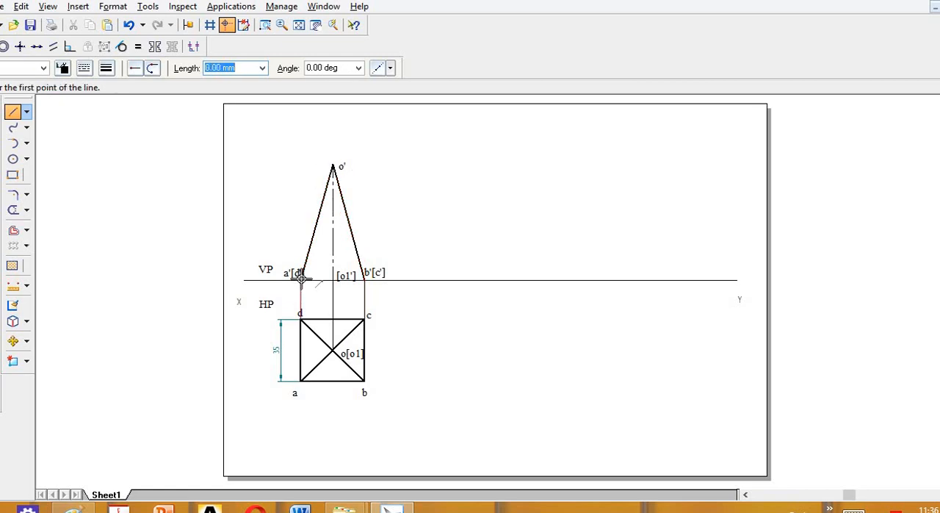
Draw the front view's base edge along the XY line from a'[d'] to b'[c'].
left_click(300, 280)
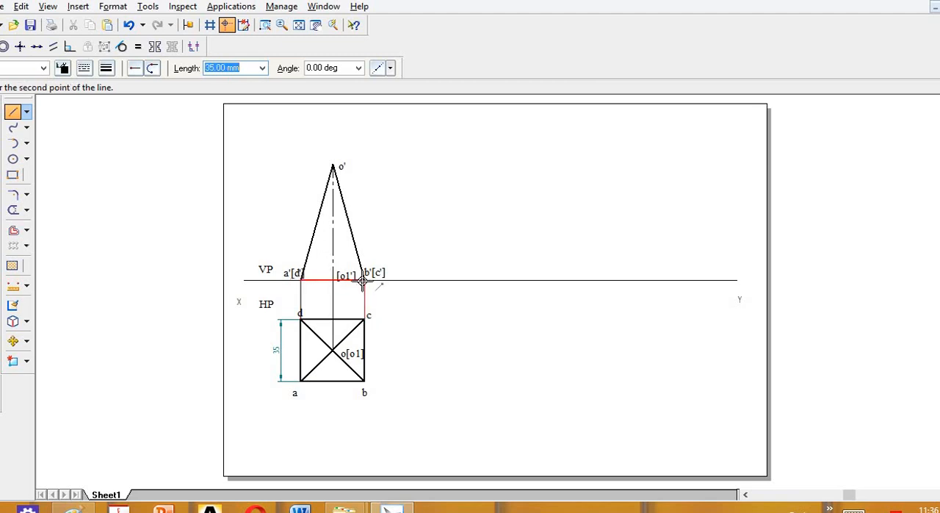
left_click(365, 280)
key("Escape")
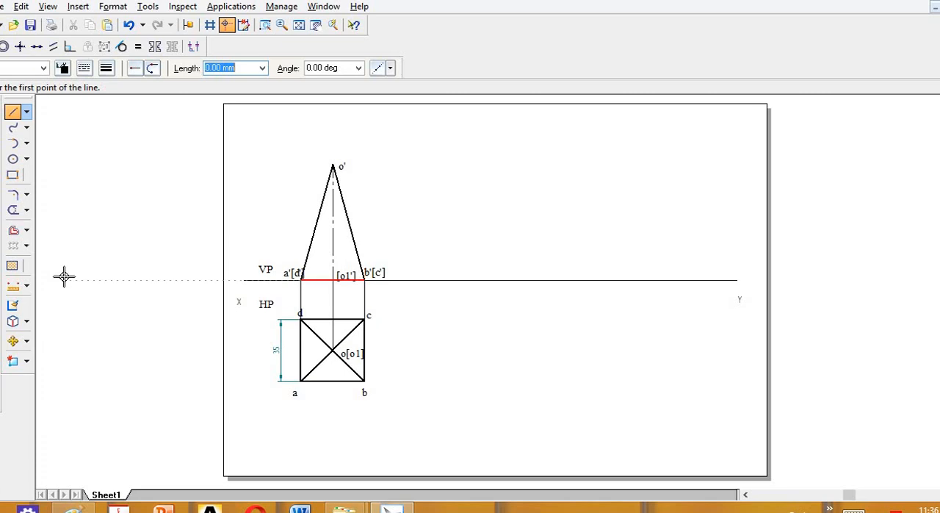
Dimension the length of the vertical axis, placing the dimension to the left of the front view.
left_click(12, 286)
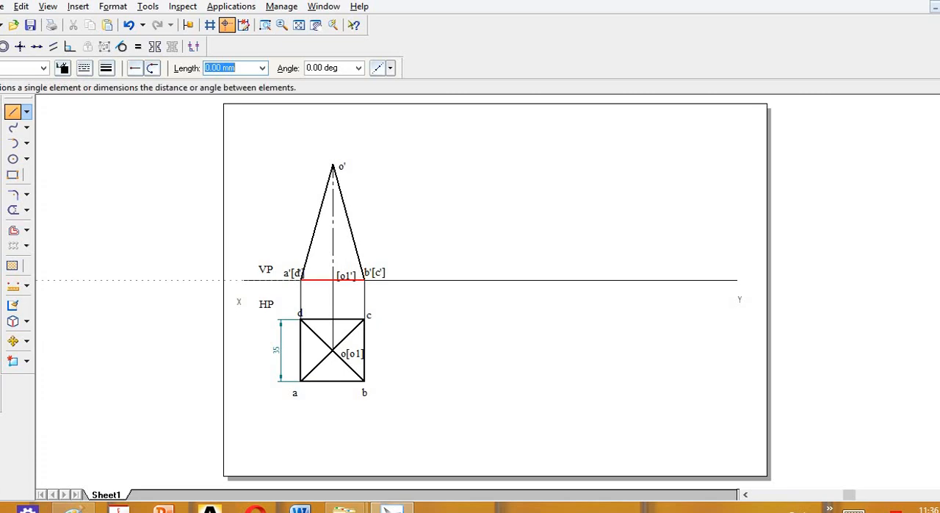
left_click(334, 223)
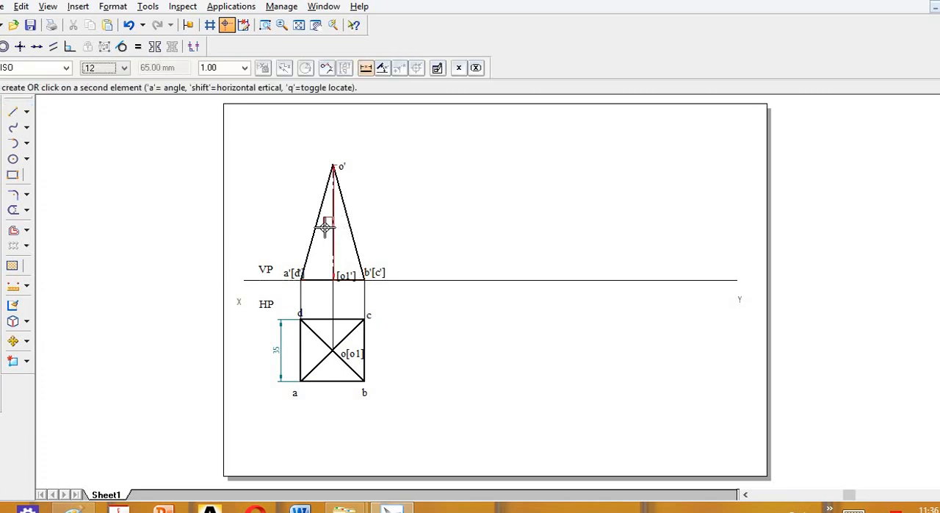
left_click(279, 228)
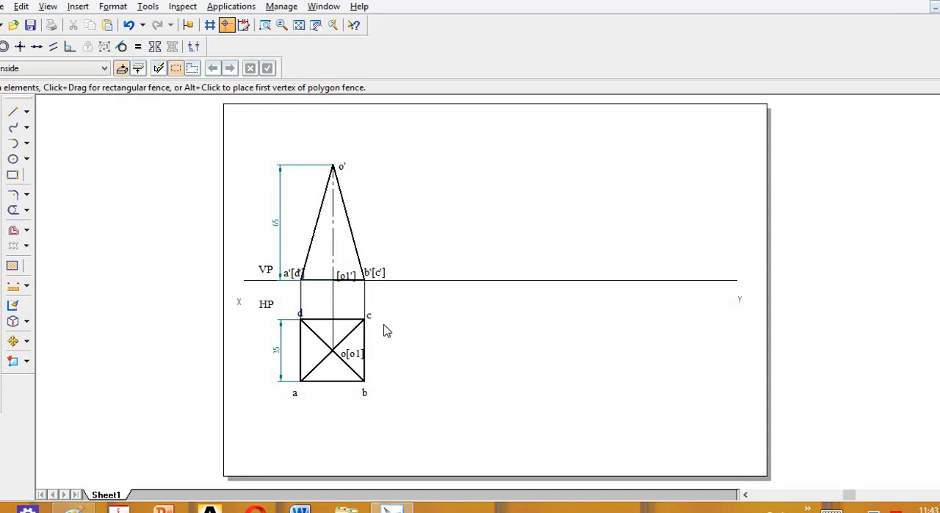
Switch to Paint to read the square pyramid problem statement and return to the Solid Edge drawing.
key("alt+Tab")
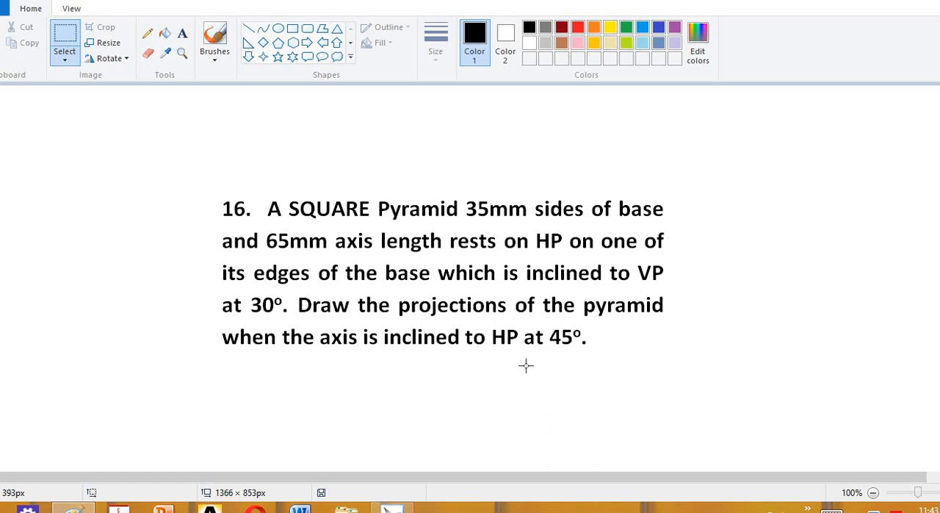
key("alt+Tab")
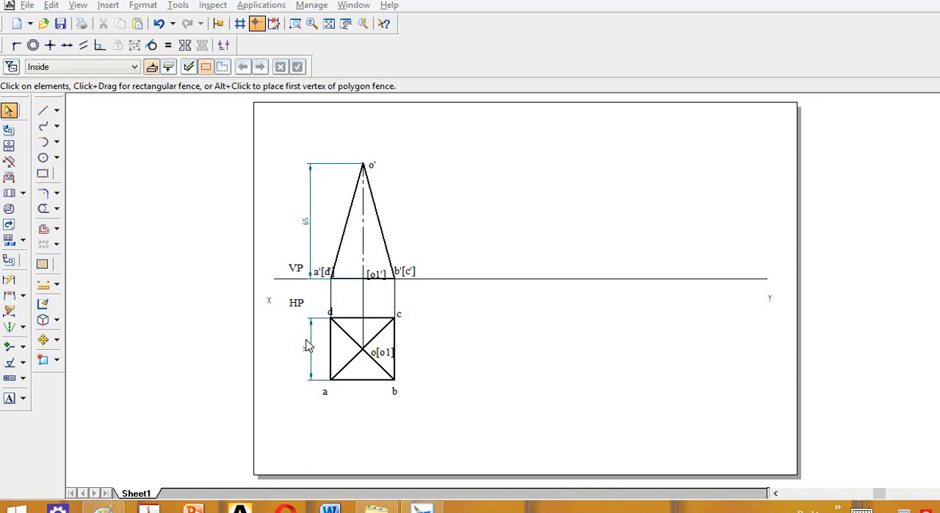
key("alt+Tab")
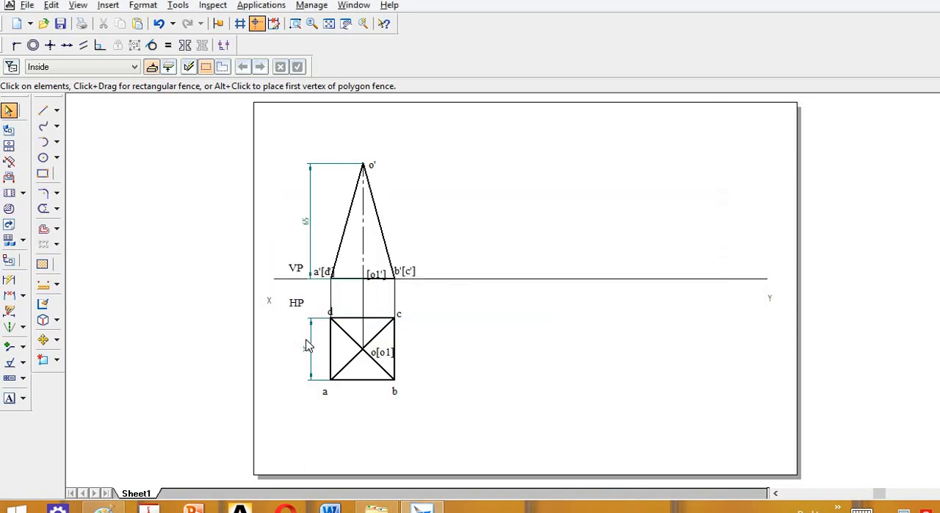
key("alt+Tab")
Copy the front view with its axis and labels about 61 mm to the right along the XY line.
left_click(57, 341)
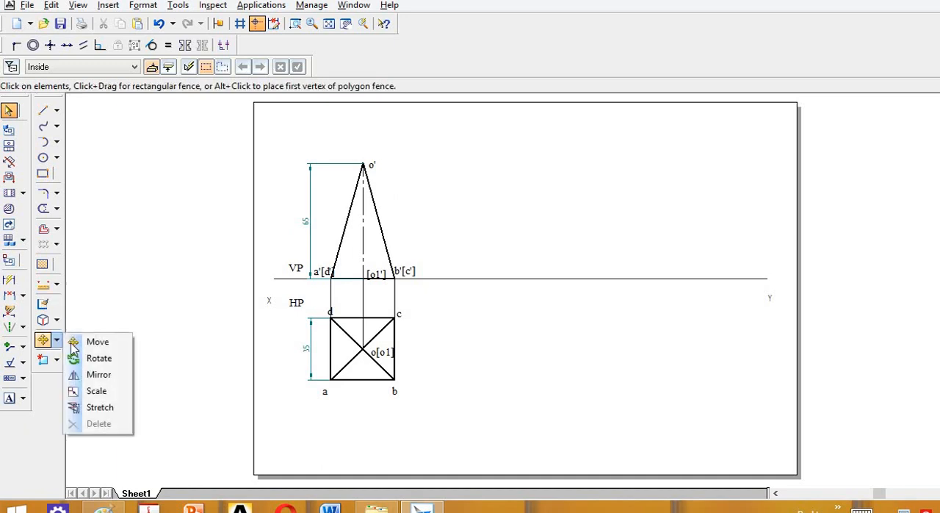
left_click(88, 340)
left_click(12, 67)
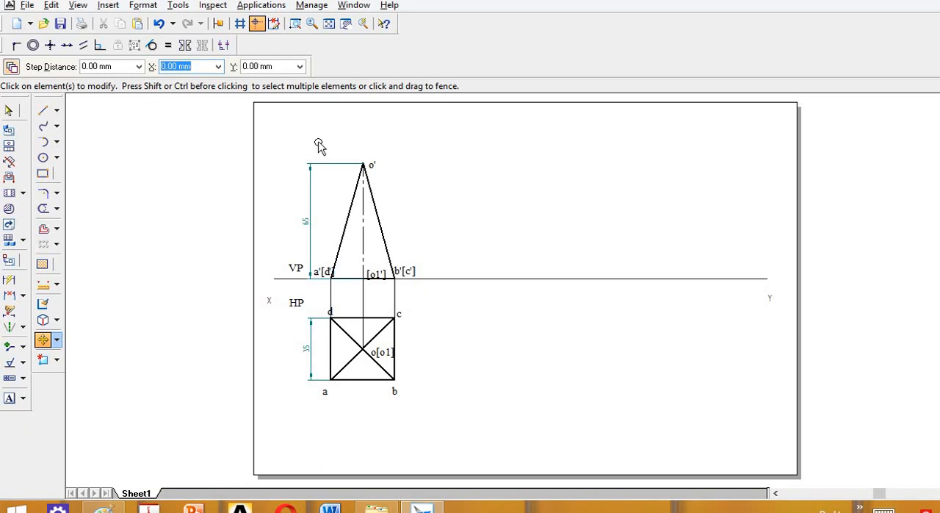
left_click_drag(318, 142, 429, 298)
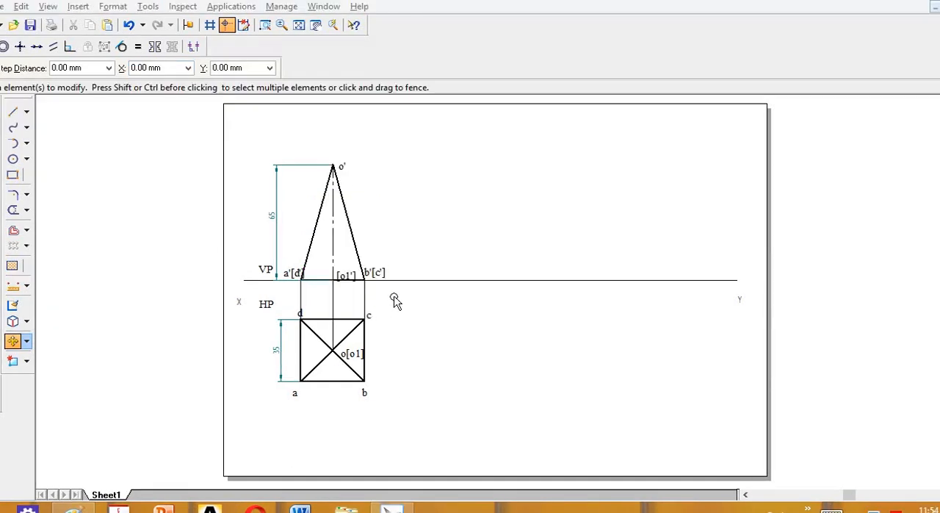
left_click_drag(395, 297, 282, 152)
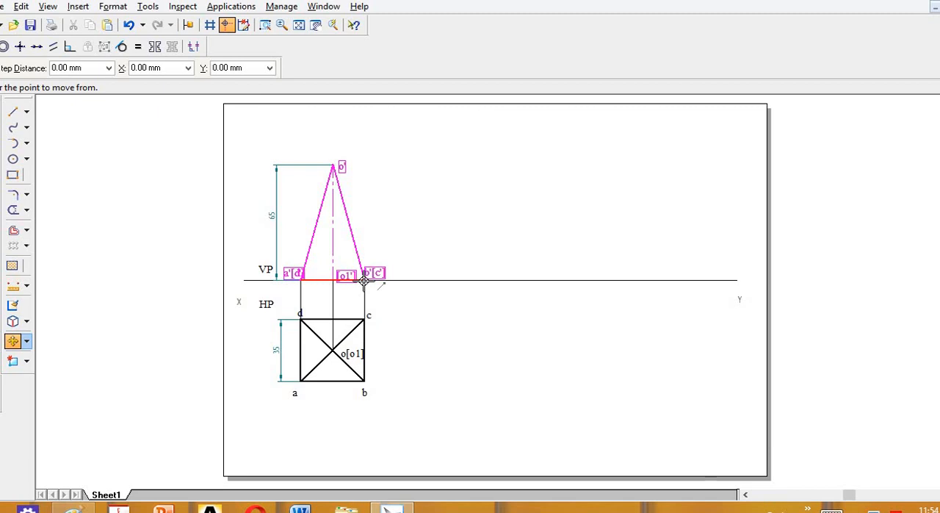
left_click(363, 280)
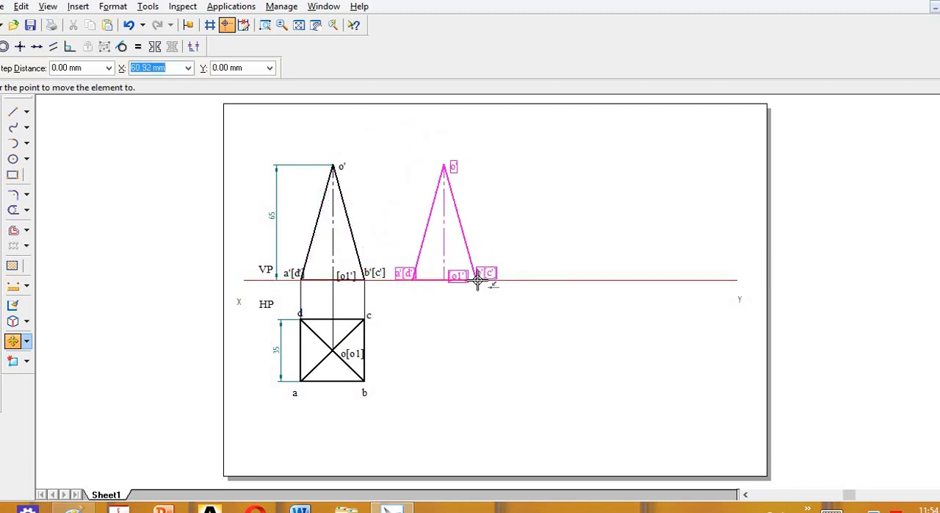
left_click(477, 280)
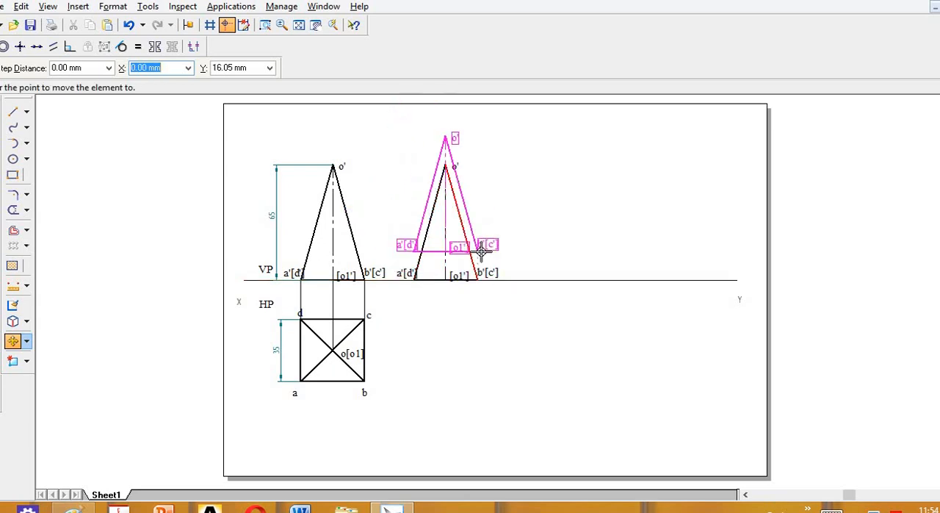
left_click(490, 252)
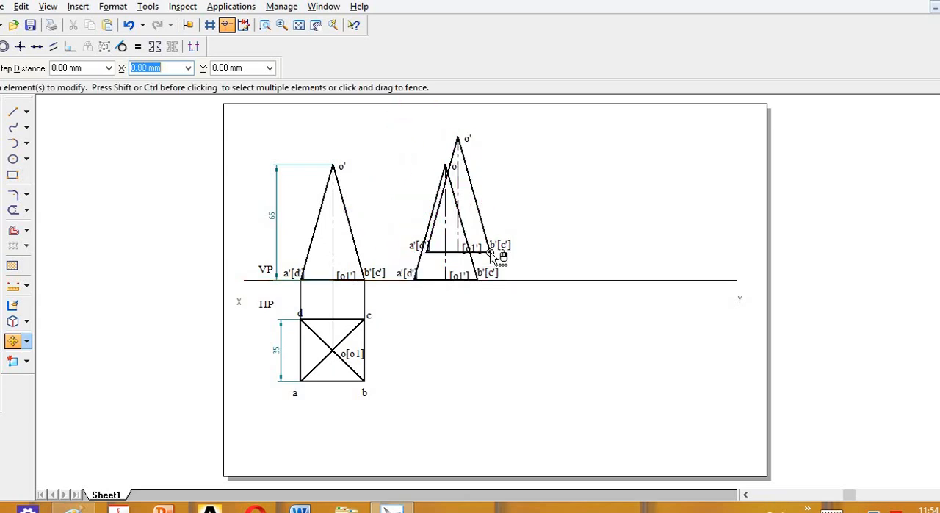
key("ctrl+z")
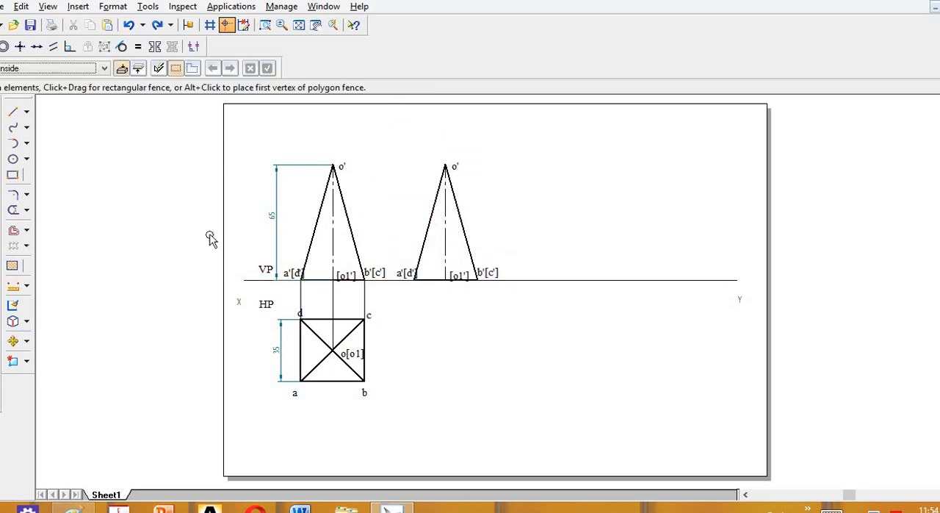
Rotate the copied front view 45° clockwise about b'[c'] and relabel its points a'[d'], b'[c'], [o1'] and o'.
left_click(26, 342)
left_click(66, 359)
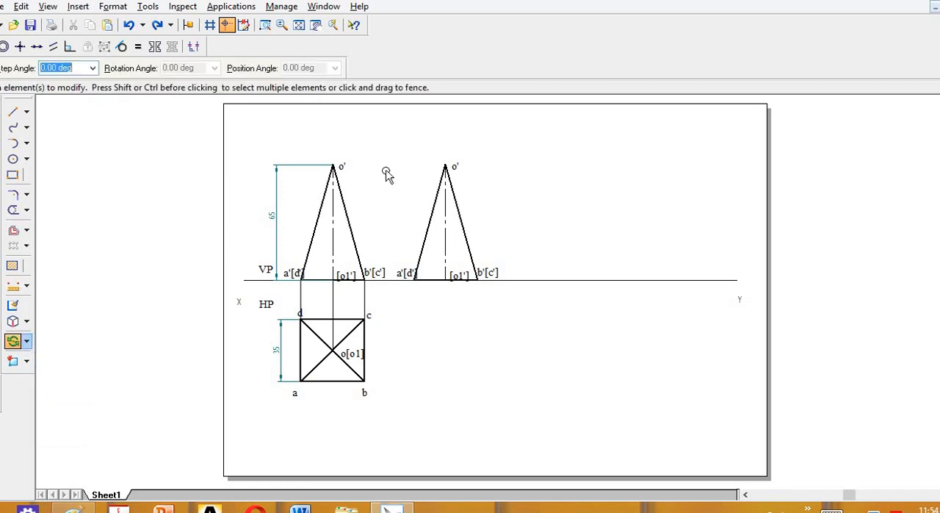
left_click_drag(379, 141, 516, 304)
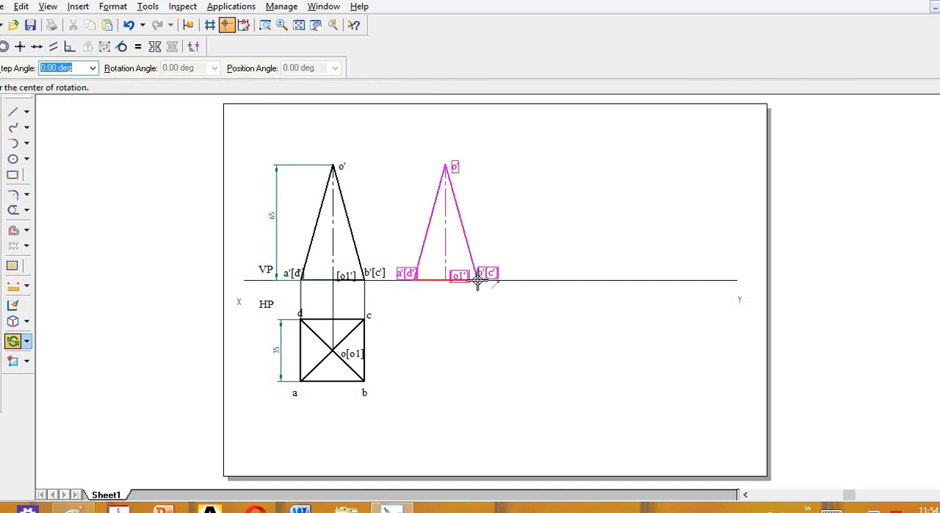
left_click(477, 280)
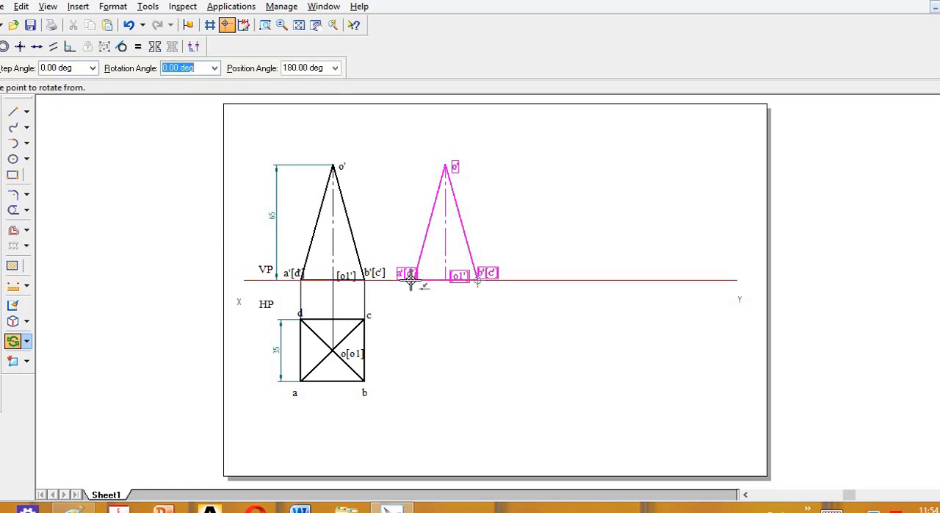
left_click(412, 279)
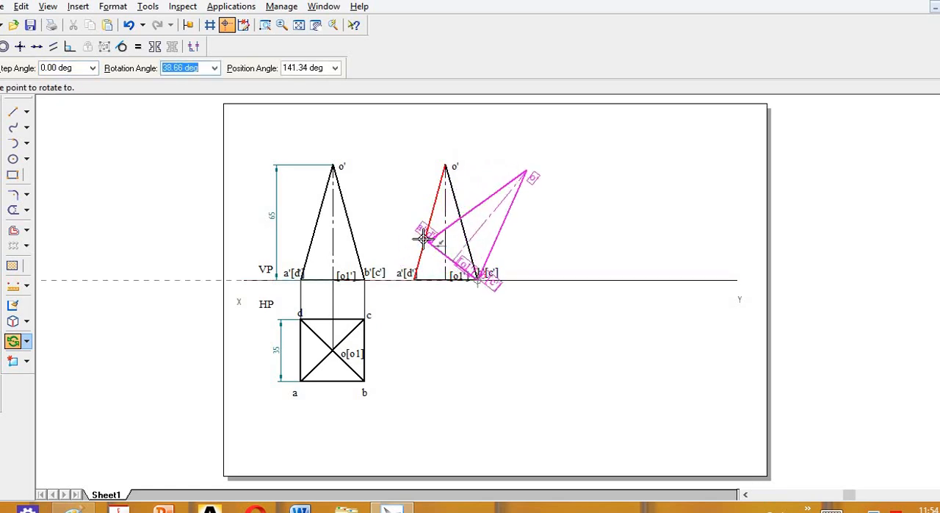
type("12")
key("Return")
type("45")
key("Return")
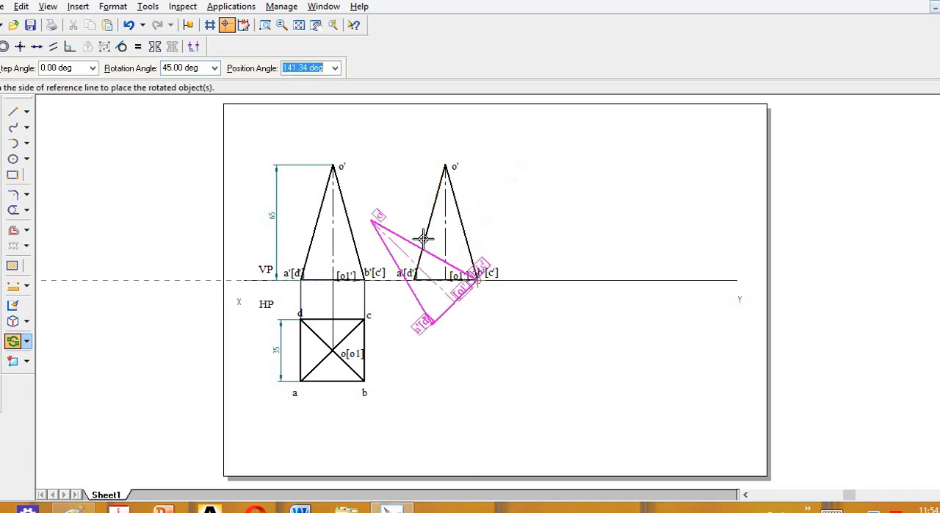
left_click(452, 199)
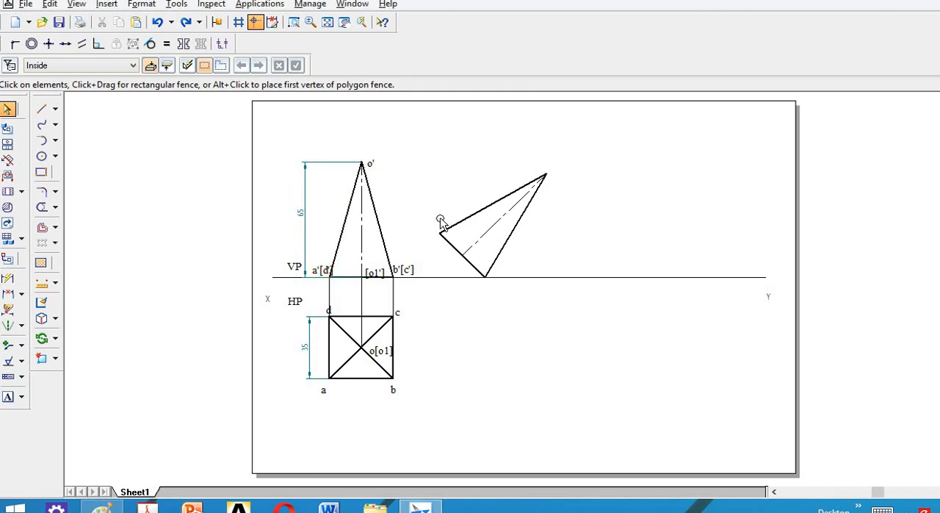
left_click(372, 277)
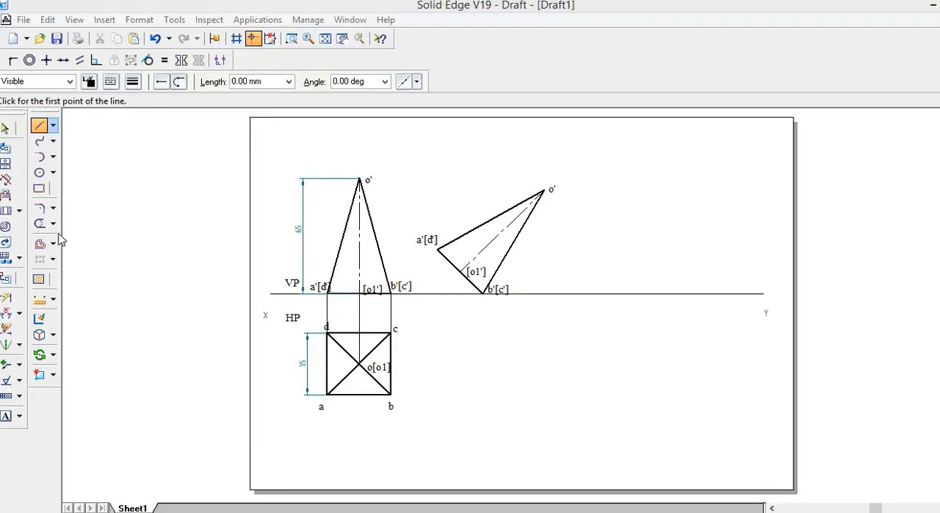
Extend the tilted front view's axis down to the XY line.
left_click(53, 225)
left_click(89, 254)
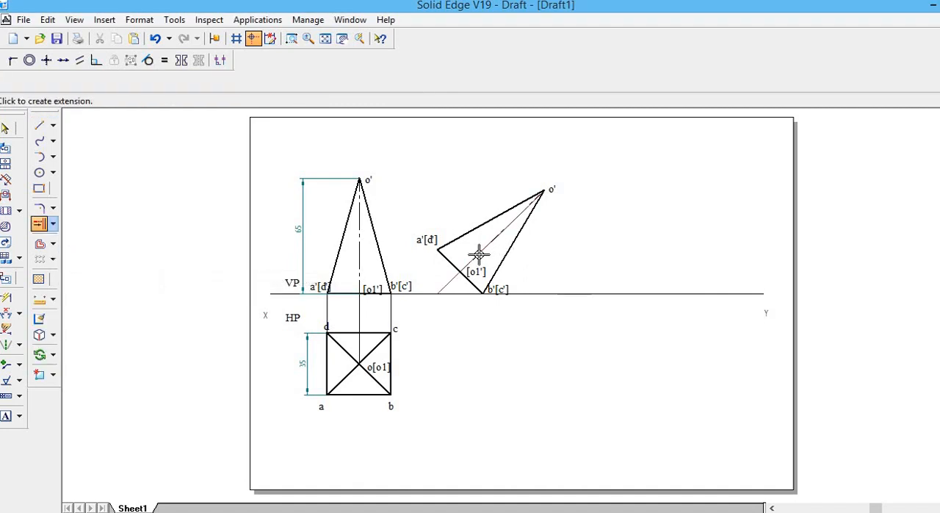
left_click(478, 254)
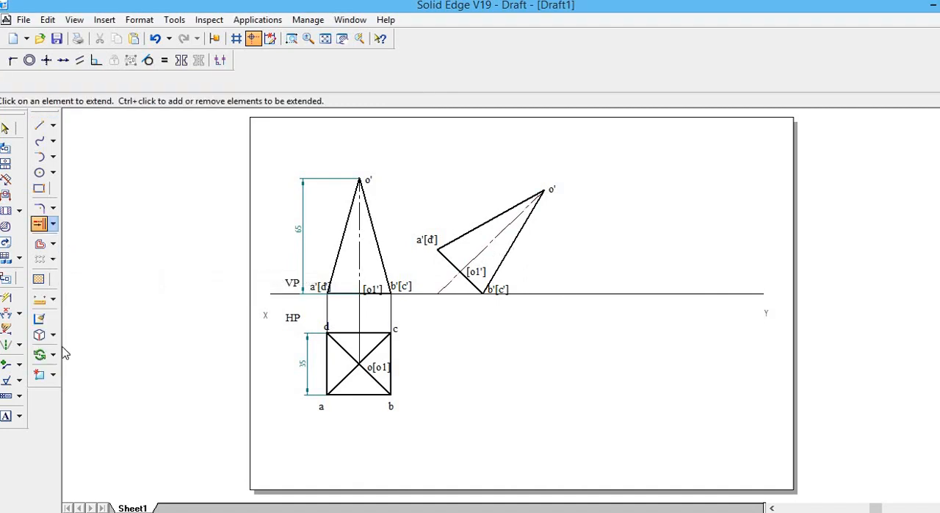
Add an angle dimension between the tilted front view's extended axis and the XY line.
left_click(6, 312)
left_click(445, 279)
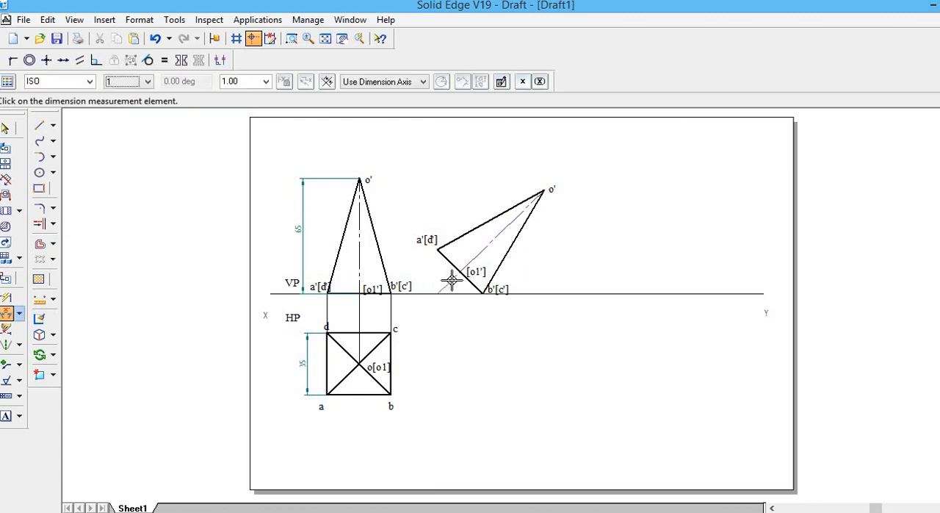
left_click(461, 293)
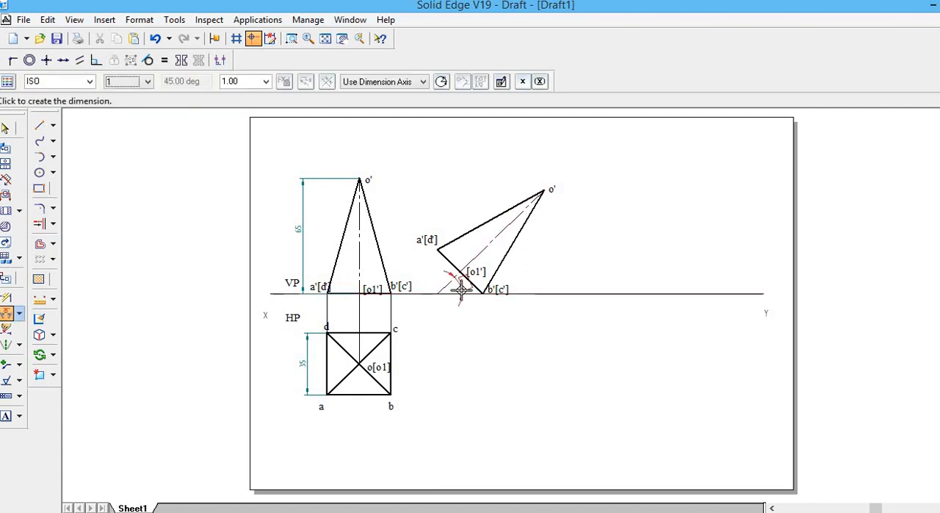
left_click(454, 291)
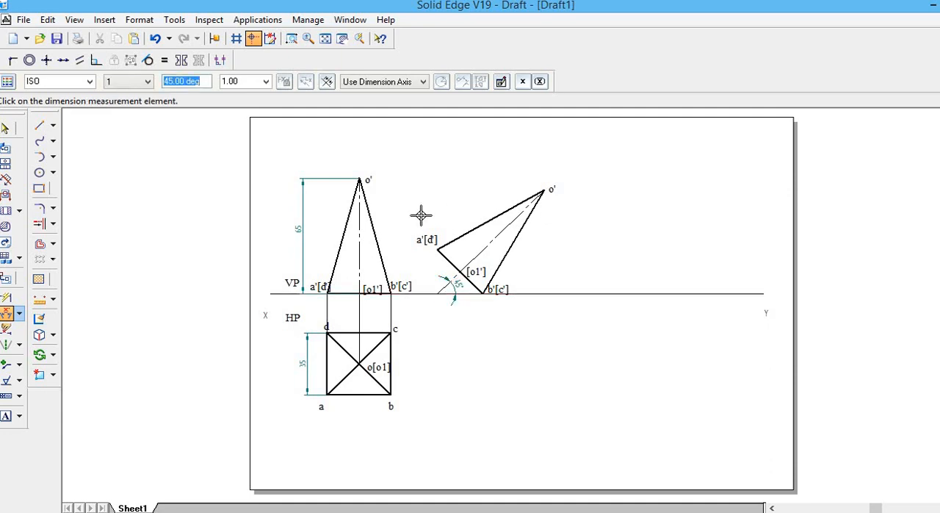
Draw vertical projectors from a'[d'] and b'[c'] of the tilted front view down to the level of top view edge ab.
left_click(39, 125)
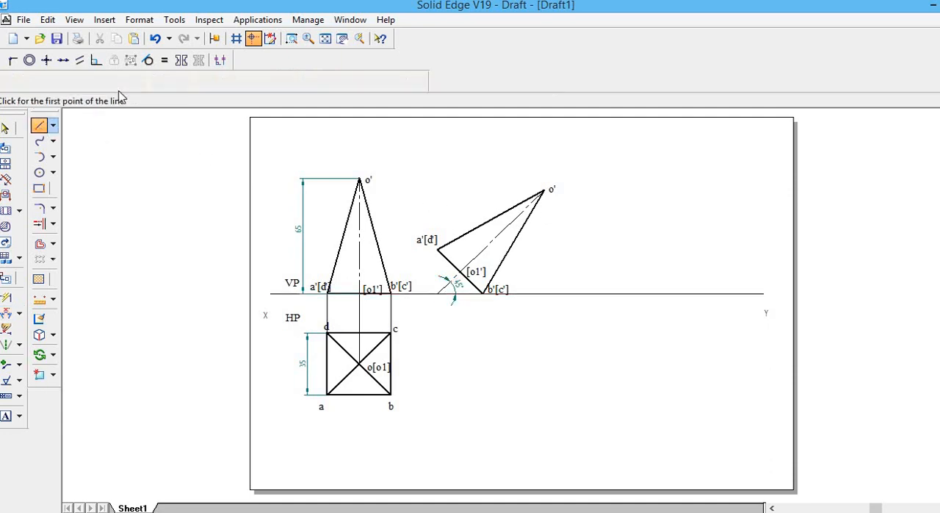
left_click(437, 248)
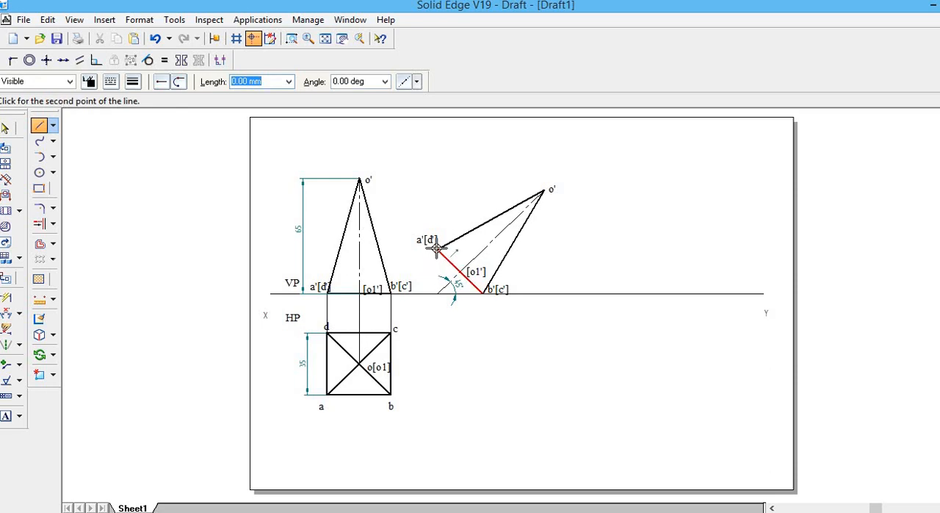
left_click(441, 395)
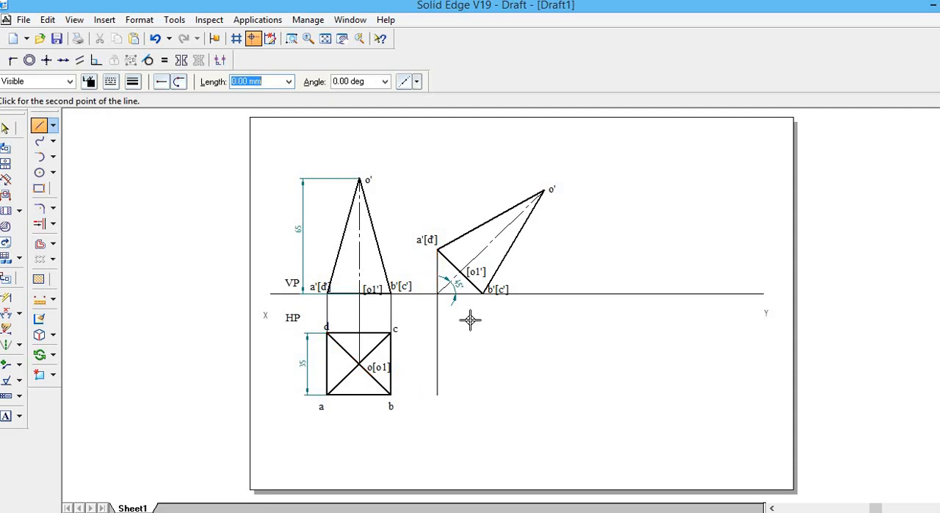
right_click(476, 310)
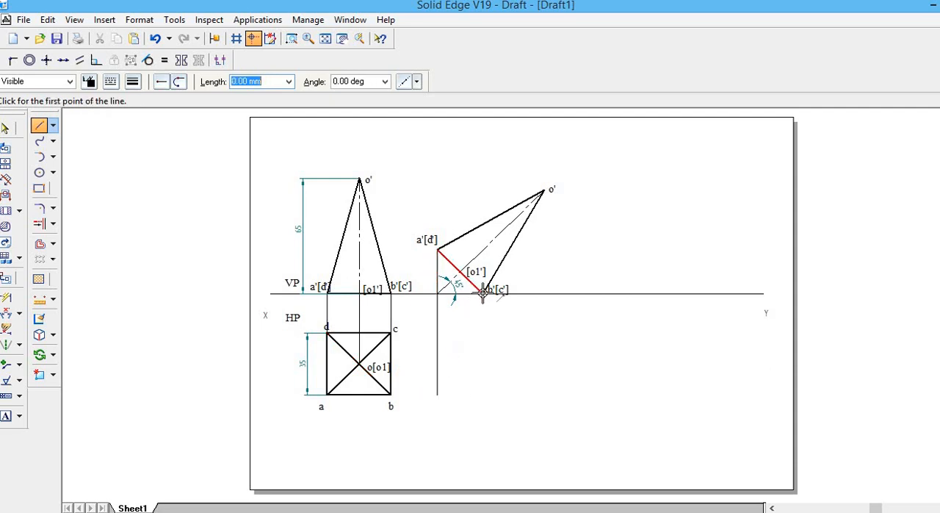
left_click(482, 292)
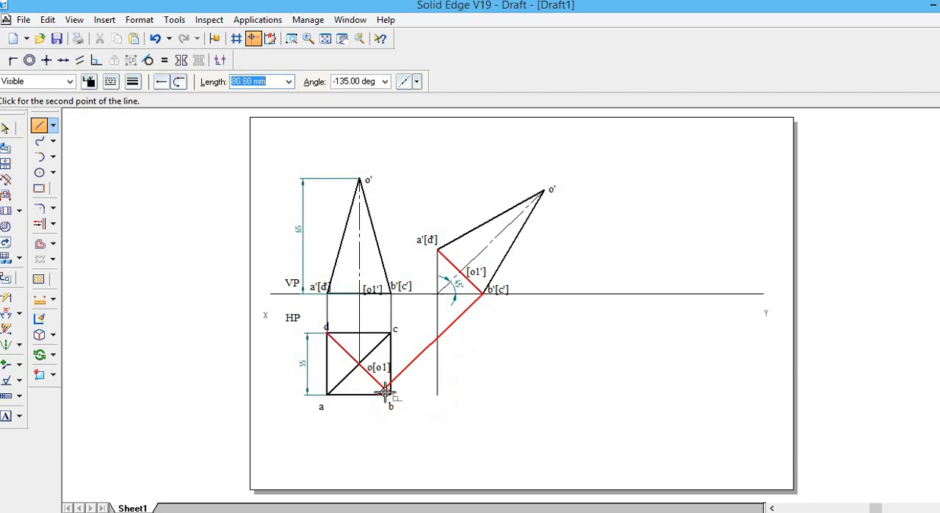
left_click(486, 392)
right_click(362, 325)
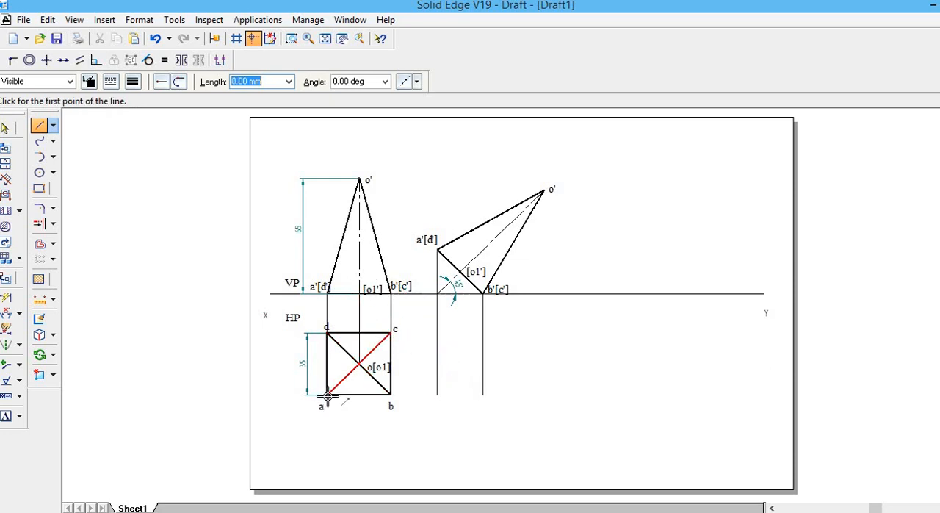
Draw horizontal projectors from b and c of the first top view across to the vertical projector from b'[c'].
left_click(391, 394)
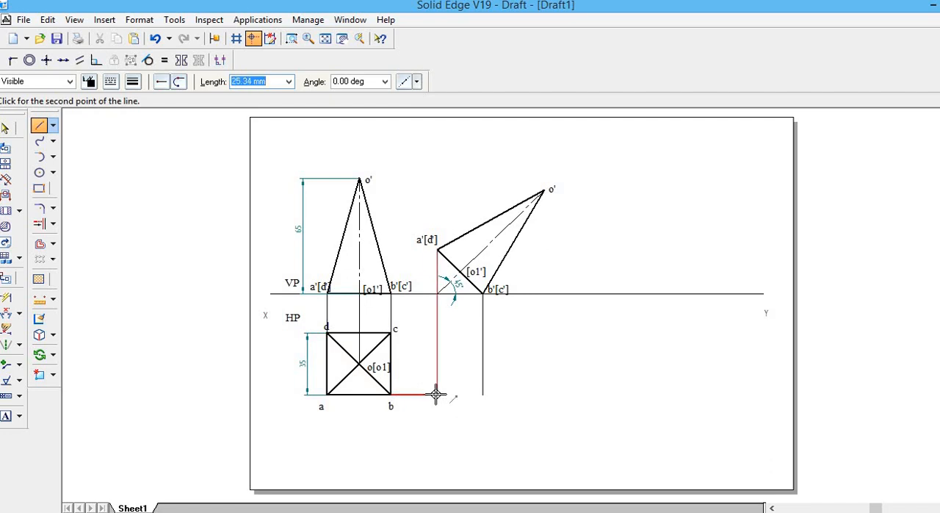
left_click(437, 394)
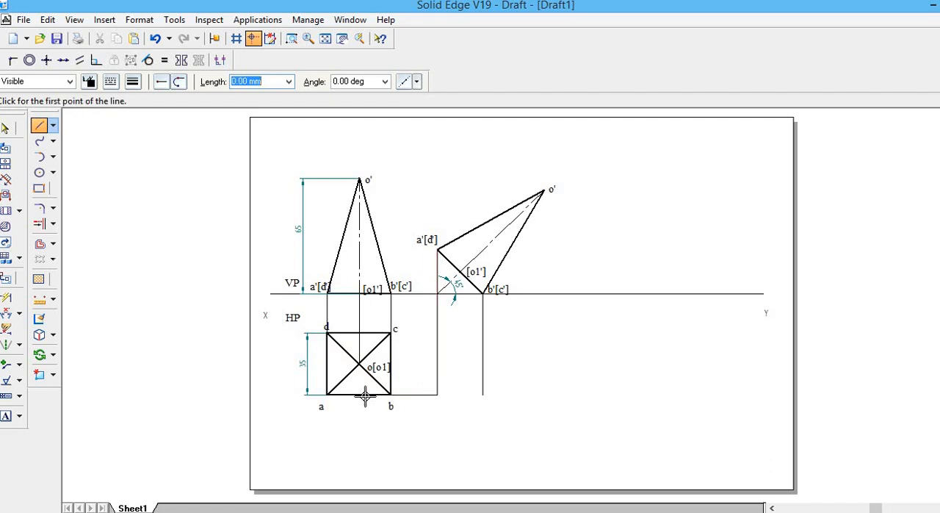
left_click(437, 394)
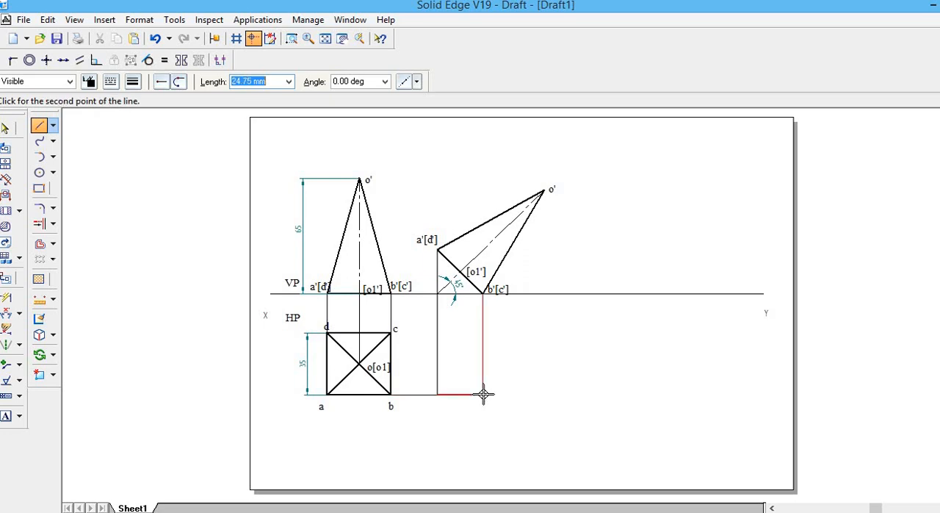
left_click(483, 395)
right_click(411, 327)
left_click(392, 334)
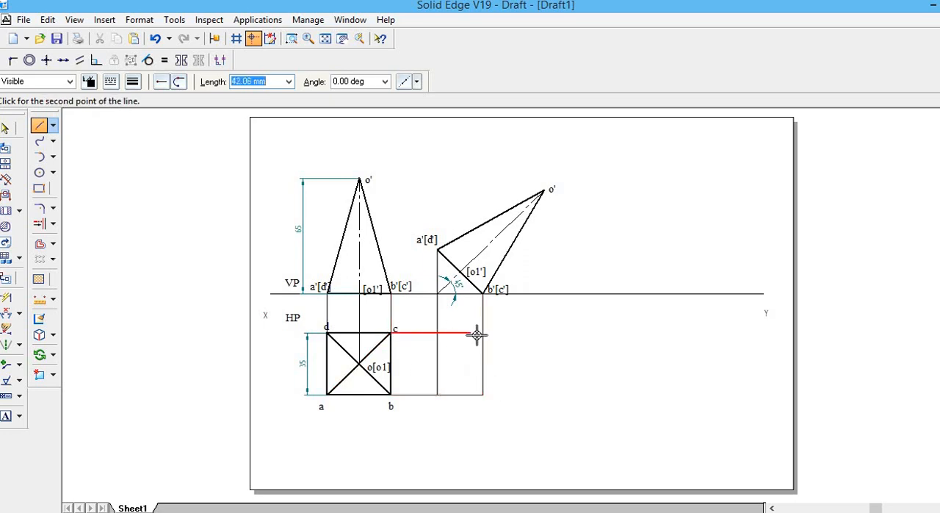
left_click(483, 334)
right_click(483, 334)
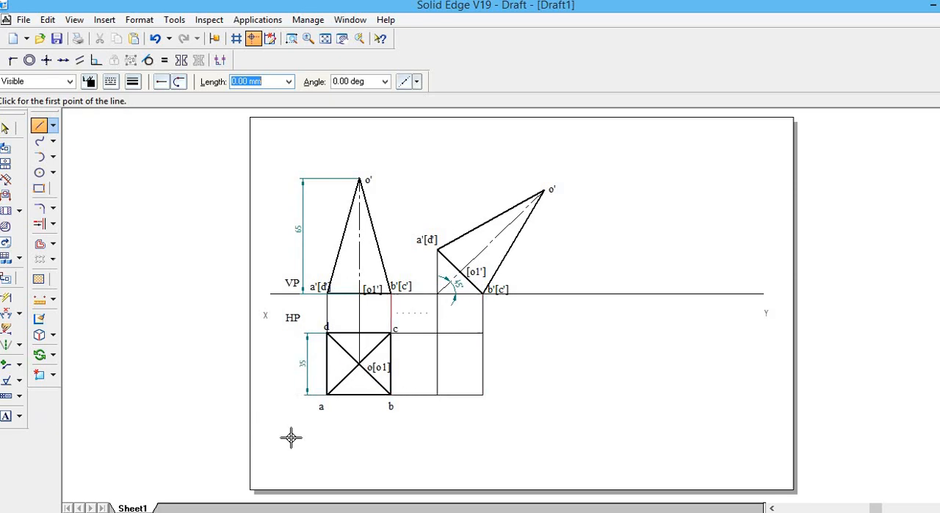
Label the four projector intersections below the tilted front view as a, b, c and d.
left_click(6, 416)
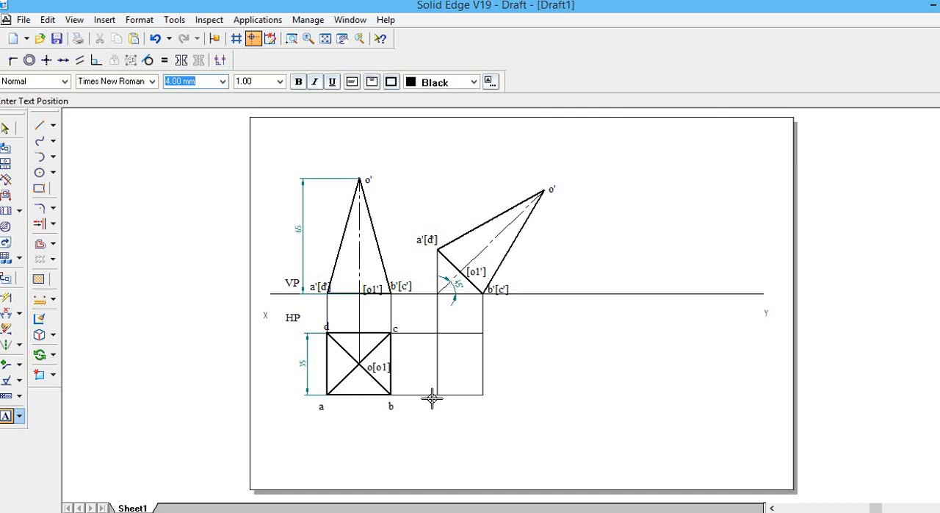
left_click(432, 399)
type("a")
left_click(481, 400)
left_click(481, 400)
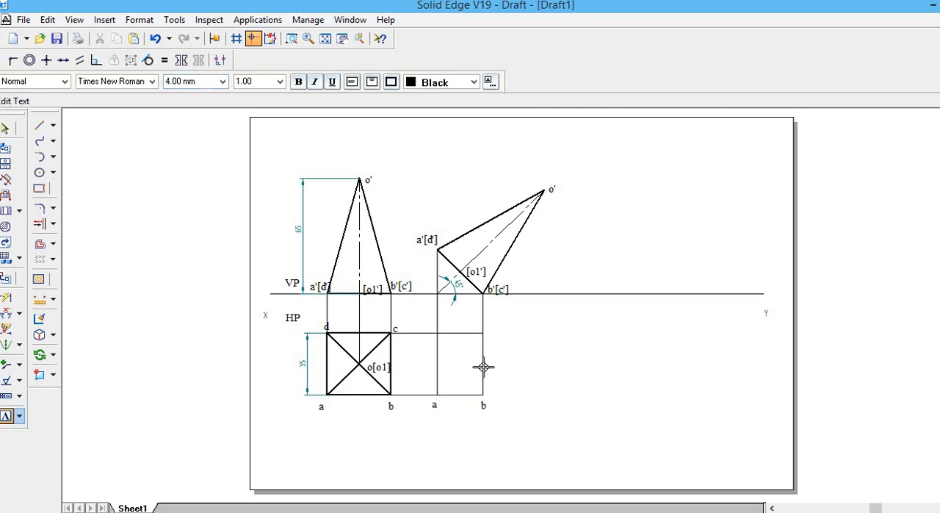
left_click(486, 327)
type("c")
type("d")
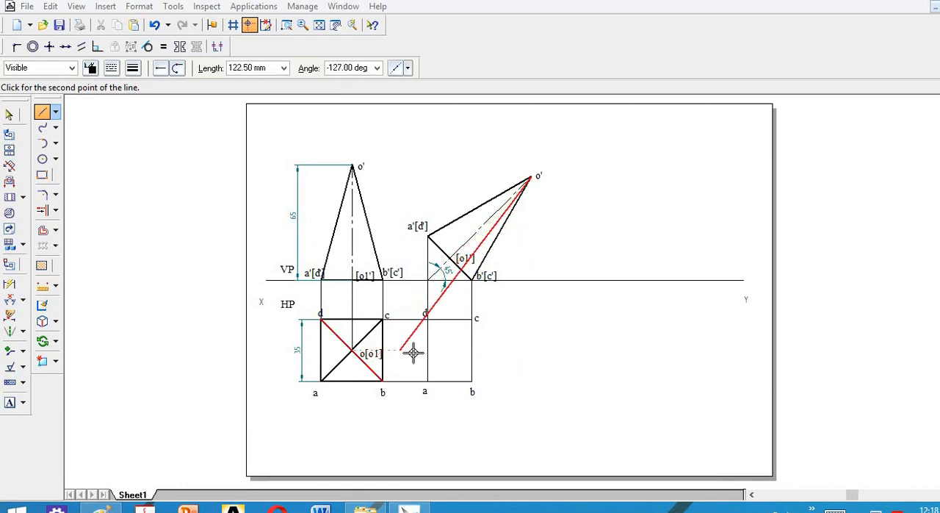
Project the tilted apex o' down to a horizontal projector from o[o1] and label their intersection o.
left_click(531, 349)
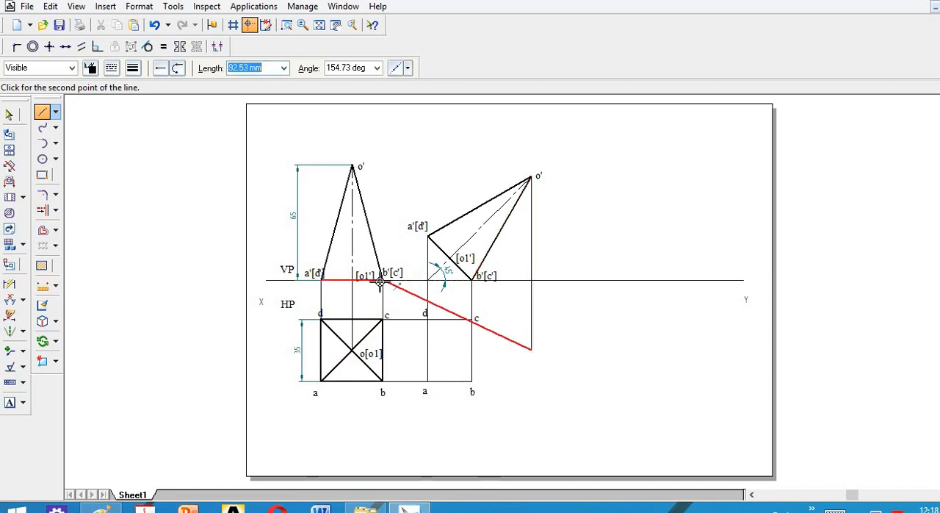
key("Escape")
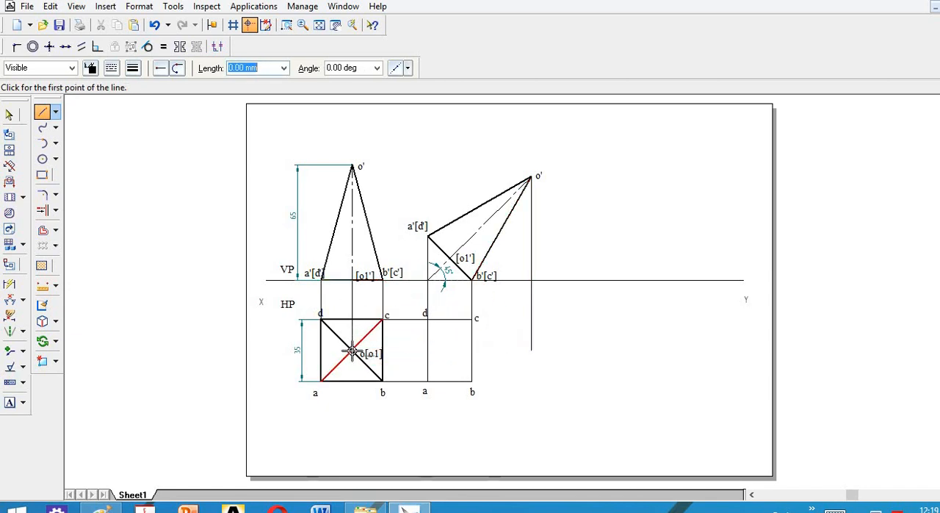
left_click(351, 352)
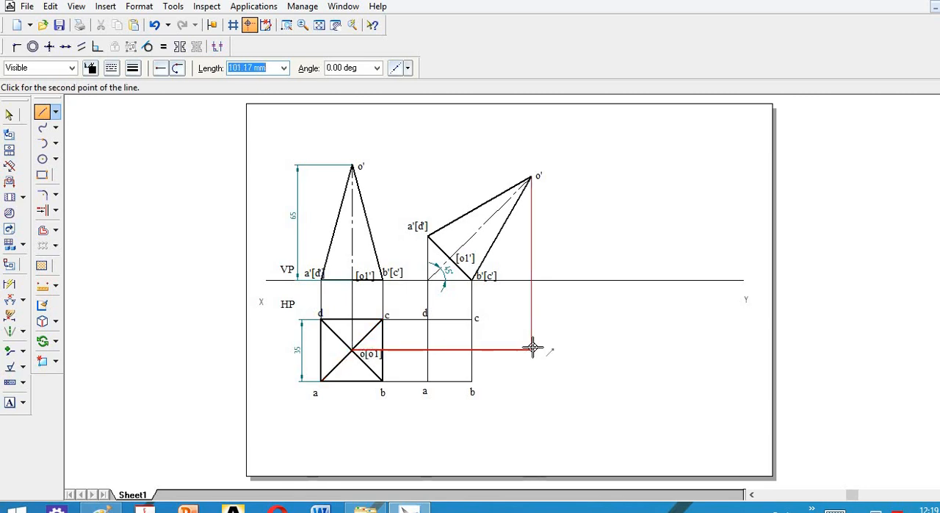
left_click(531, 349)
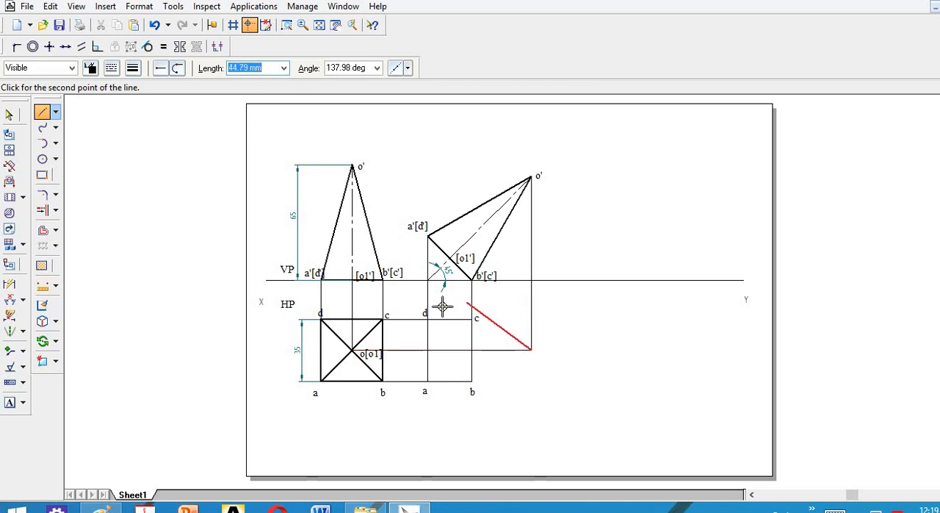
key("Escape")
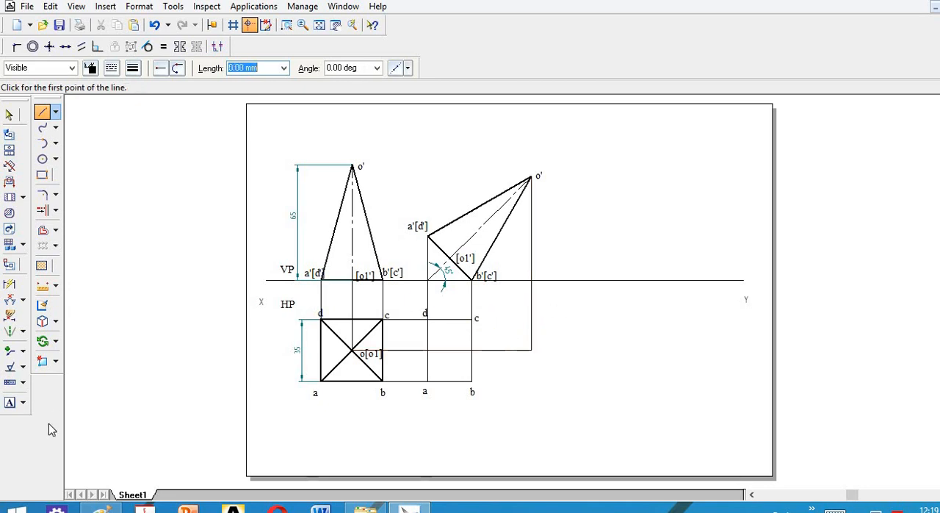
left_click(9, 403)
left_click(536, 350)
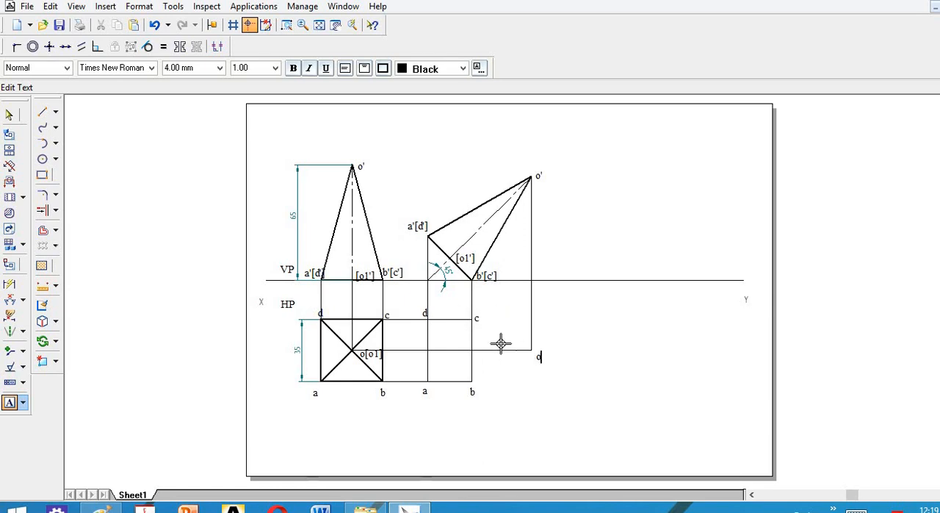
Outline the second top view through a, b, o, c, d and back to a with 0.70 mm wide lines.
left_click(48, 111)
left_click(132, 67)
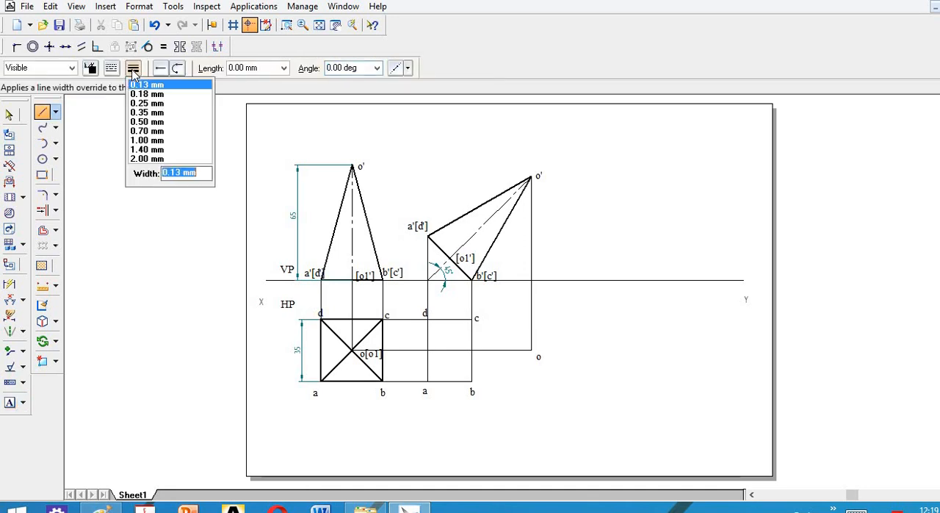
left_click(146, 130)
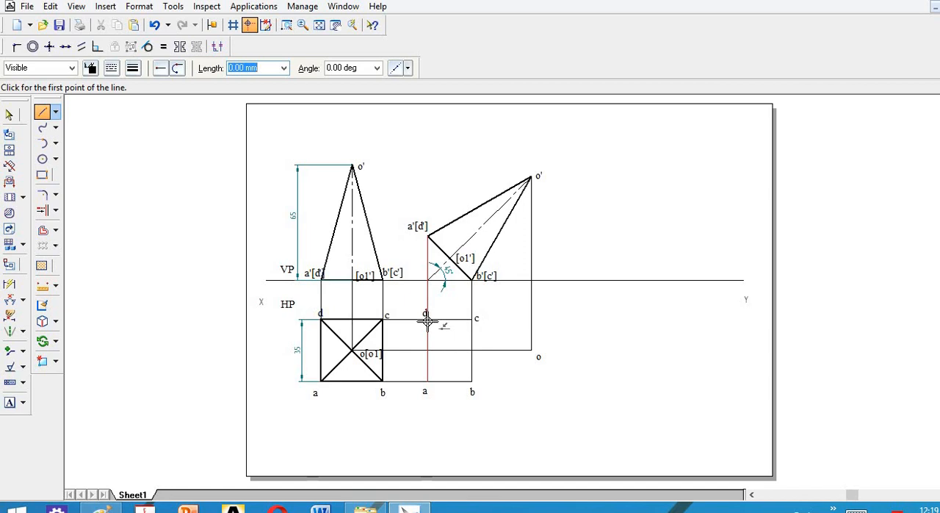
left_click(436, 382)
left_click(473, 381)
left_click(530, 350)
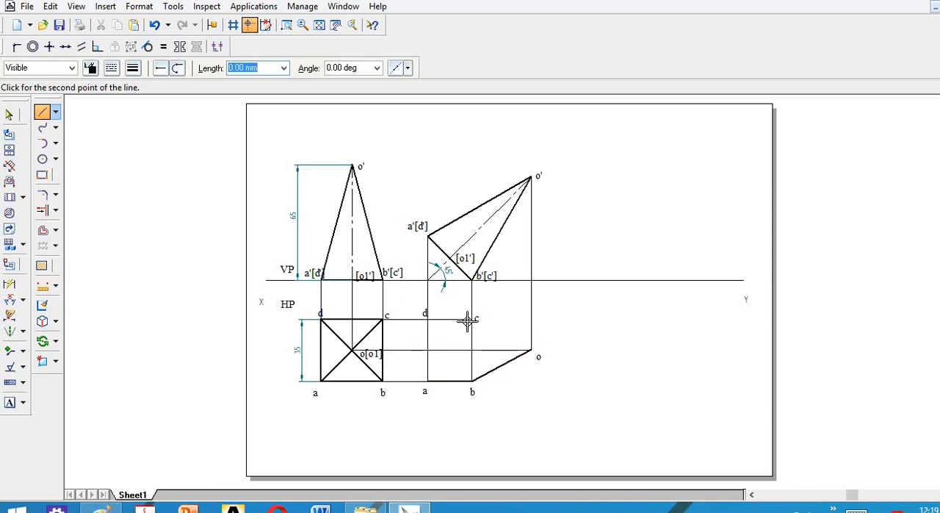
left_click(472, 319)
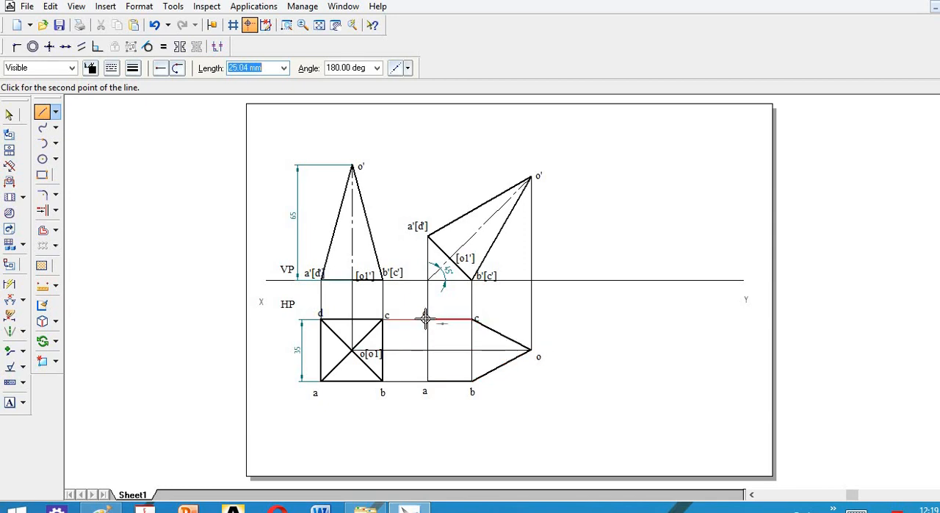
left_click(427, 319)
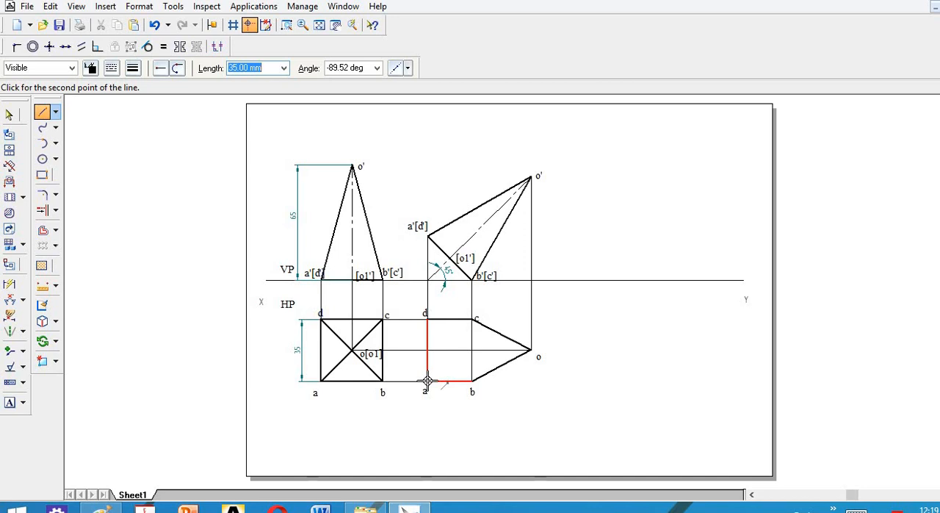
left_click(427, 381)
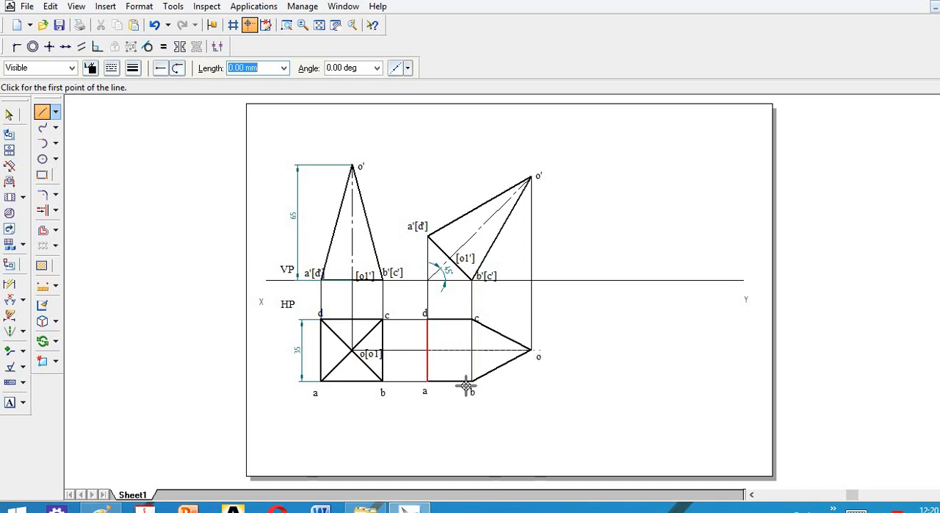
left_click(526, 360)
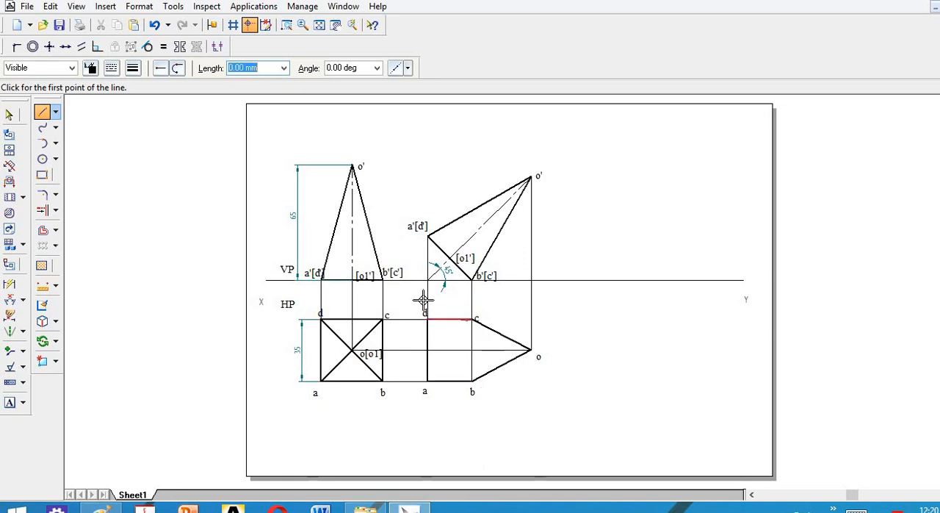
Draw the slant edges from a to o and from d to o in the second top view.
left_click(426, 380)
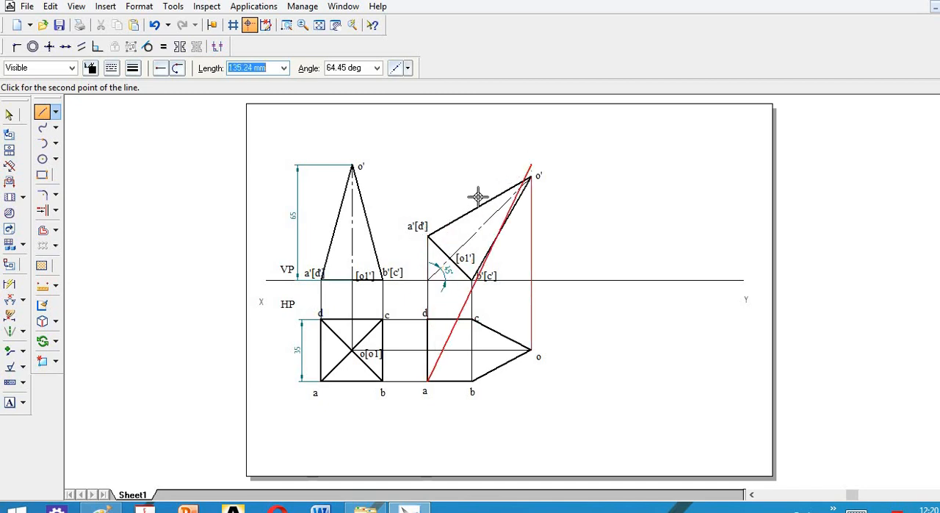
left_click(530, 350)
key("Escape")
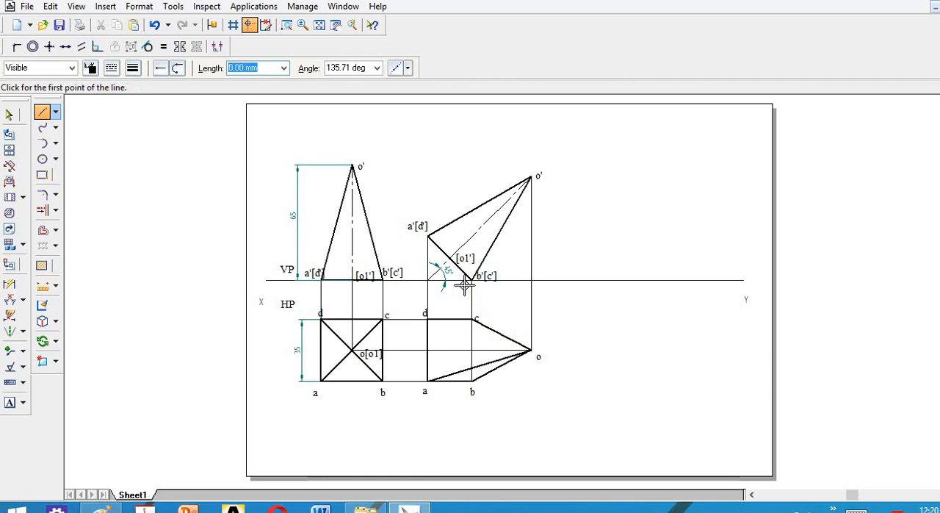
left_click(427, 320)
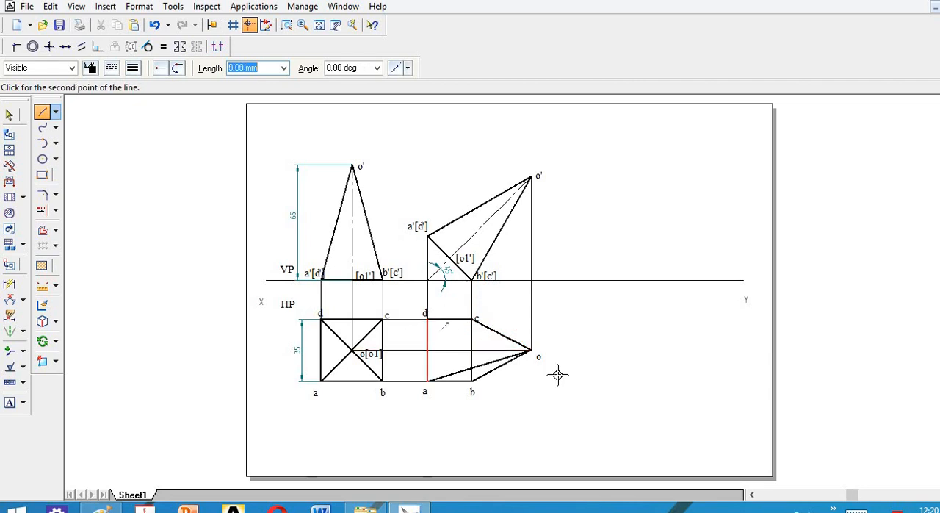
left_click(530, 350)
key("Escape")
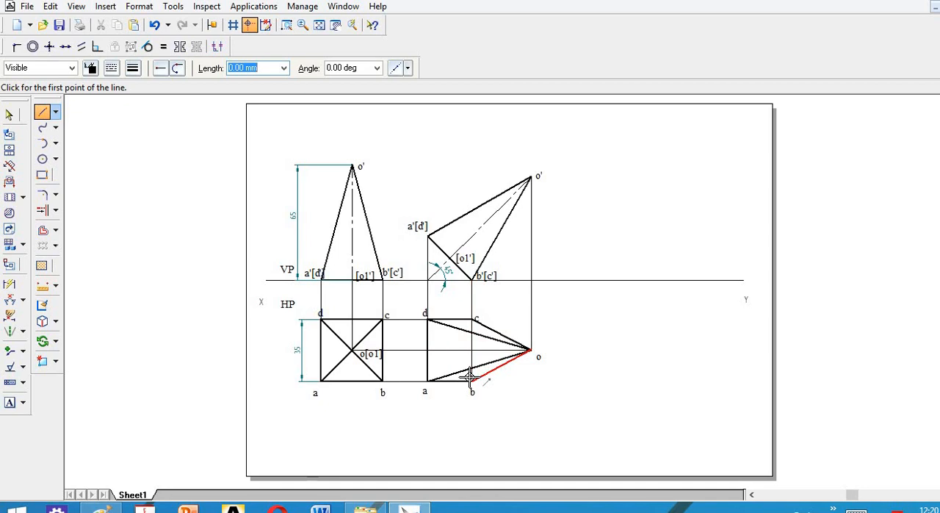
Draw the hidden base edge from b to c in the second top view as a dashed line.
left_click(111, 68)
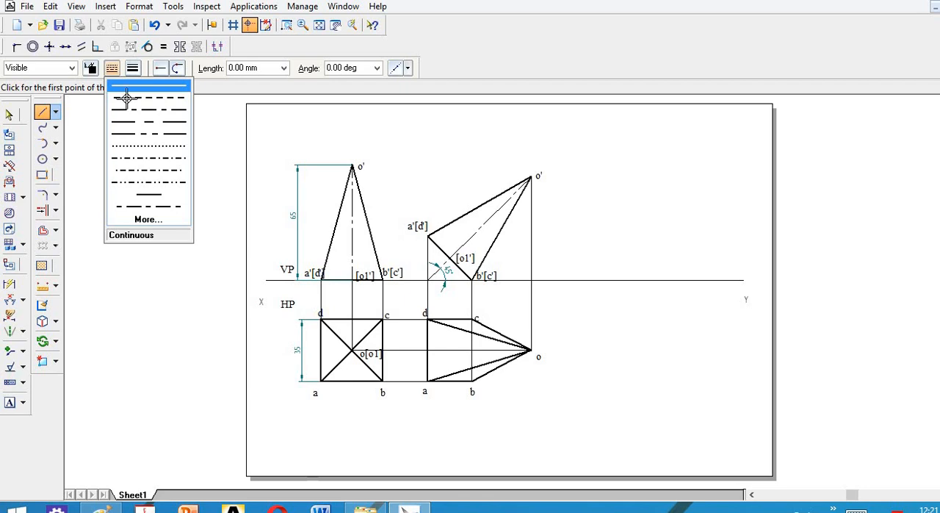
left_click(126, 98)
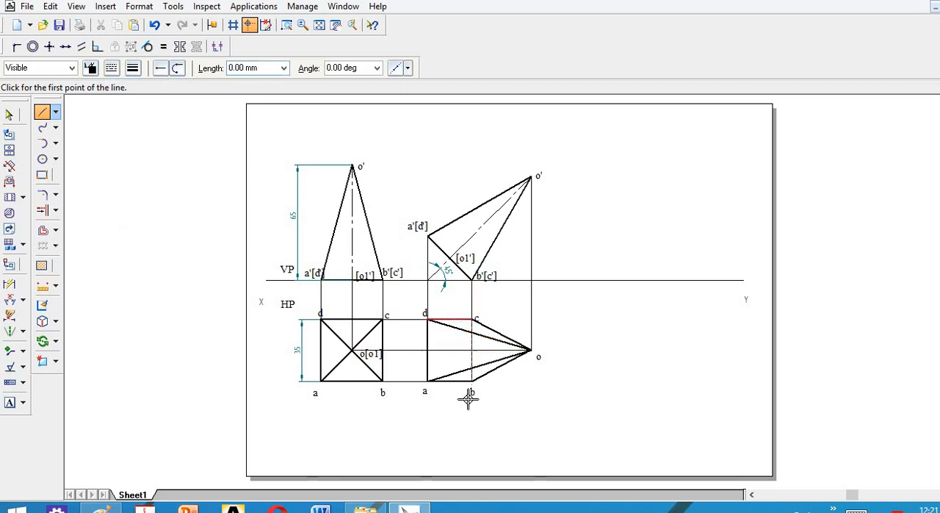
left_click(472, 381)
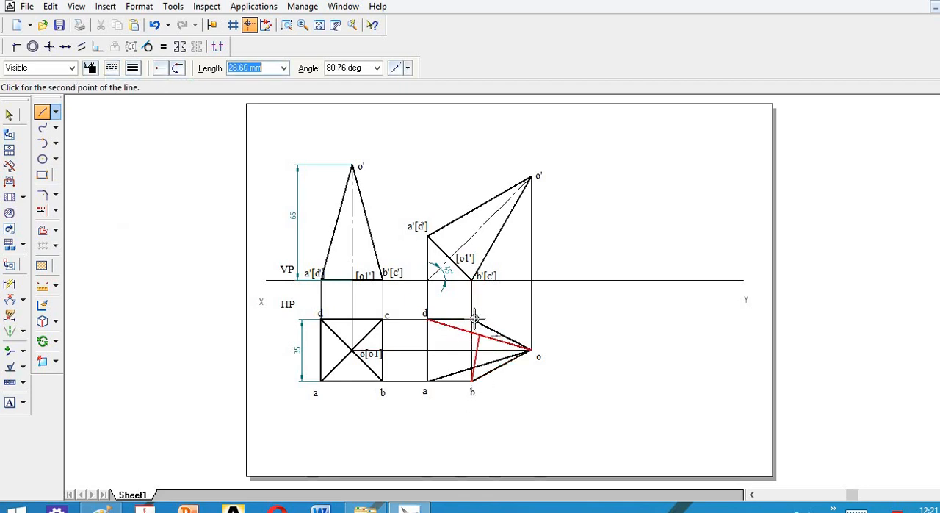
left_click(473, 319)
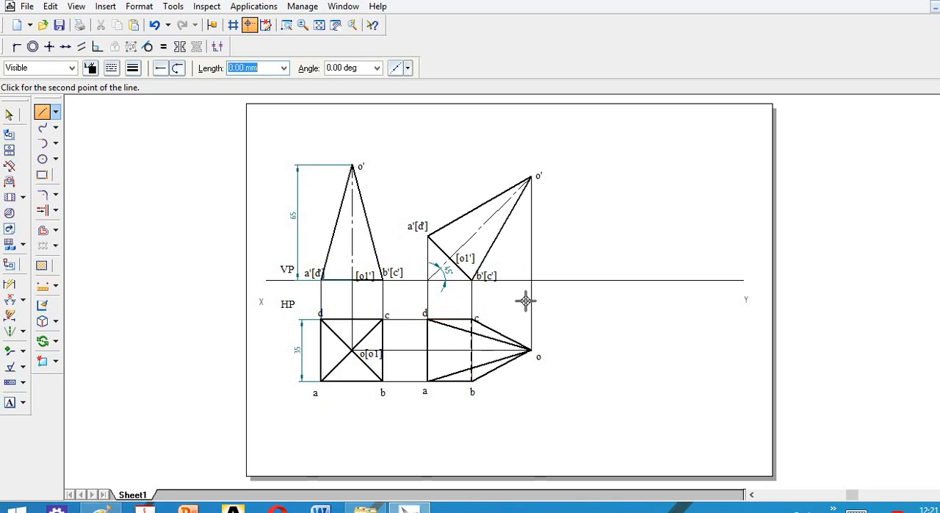
key("Escape")
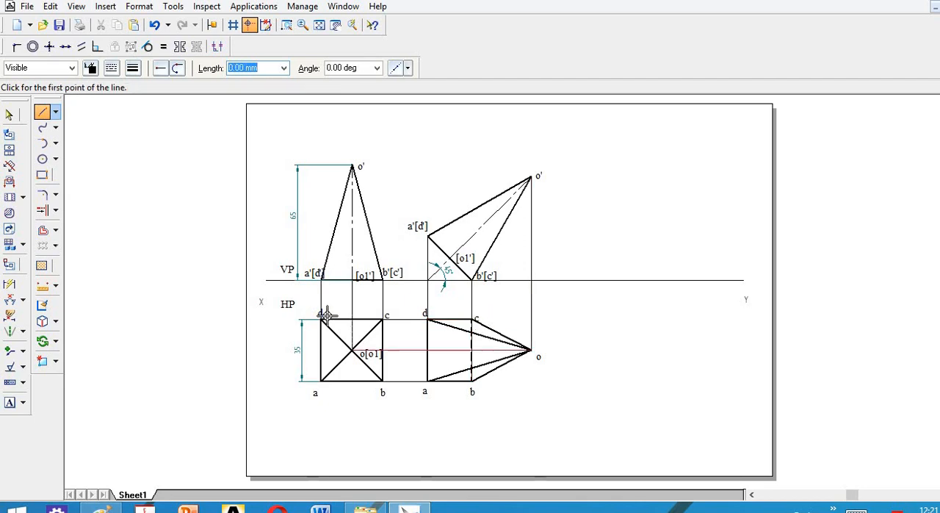
Project o1' down to the horizontal projector in the second top view with a continuous 0.13 mm line and label the intersection [o1'].
left_click(137, 73)
left_click(144, 86)
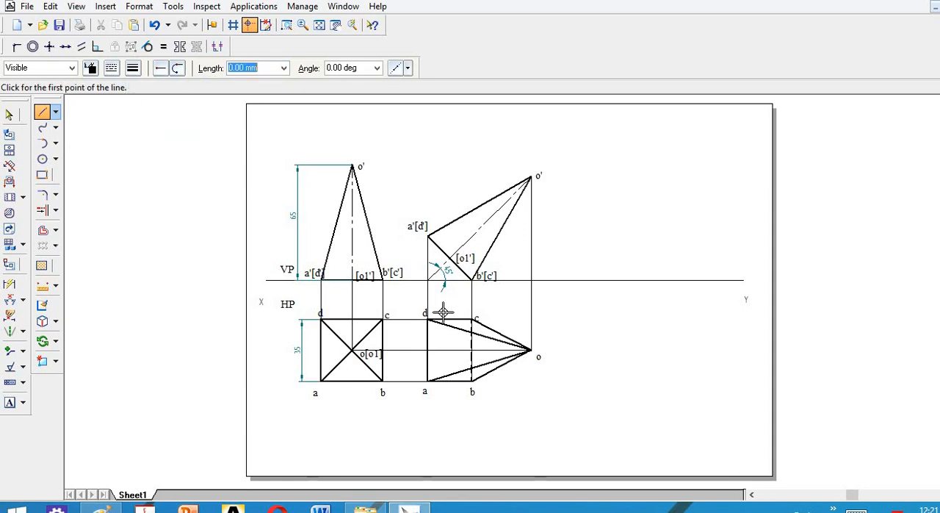
left_click(448, 272)
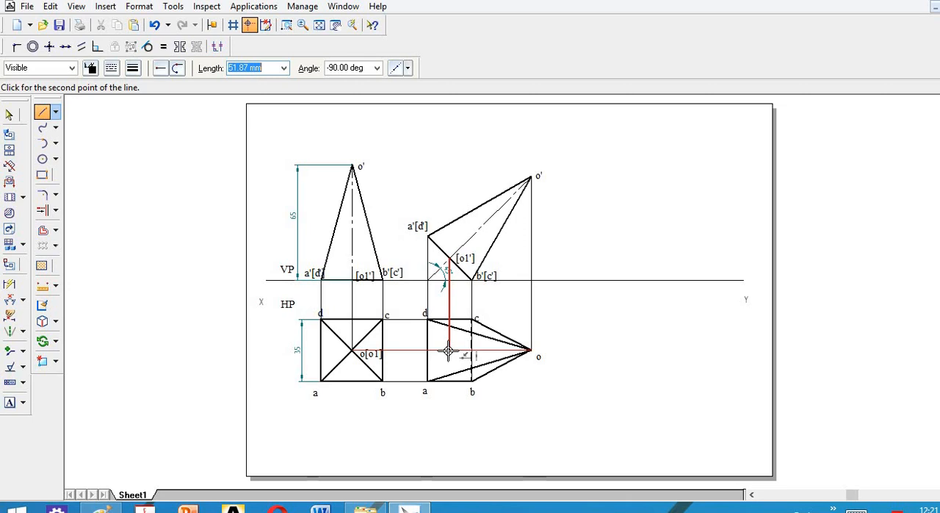
left_click(448, 351)
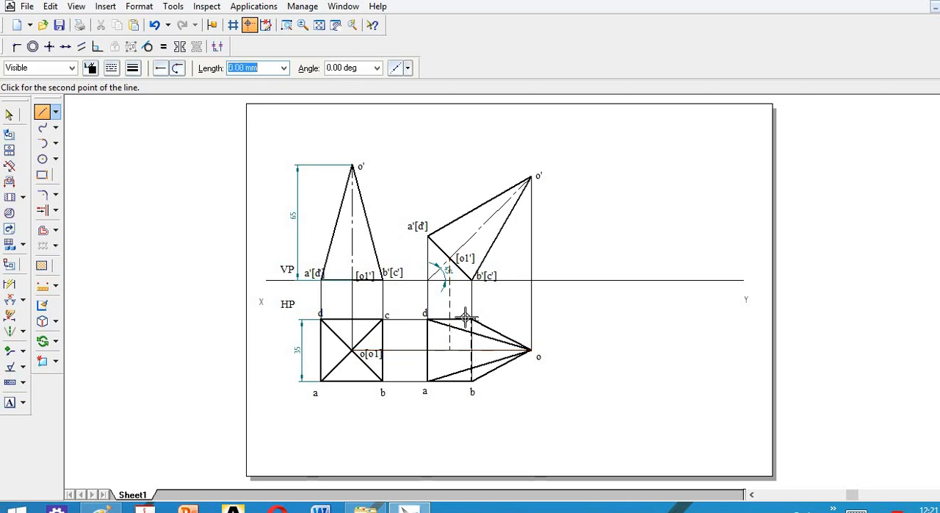
left_click(9, 114)
left_click(450, 304)
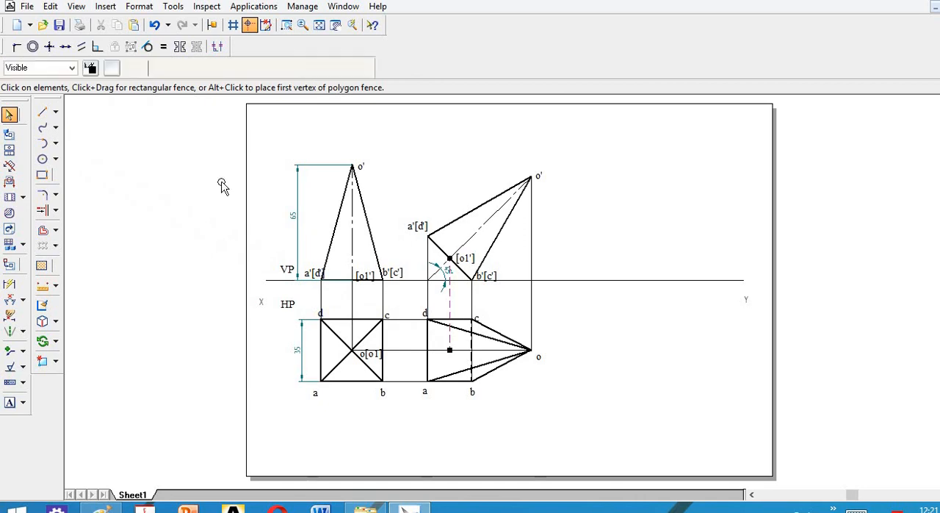
left_click(112, 67)
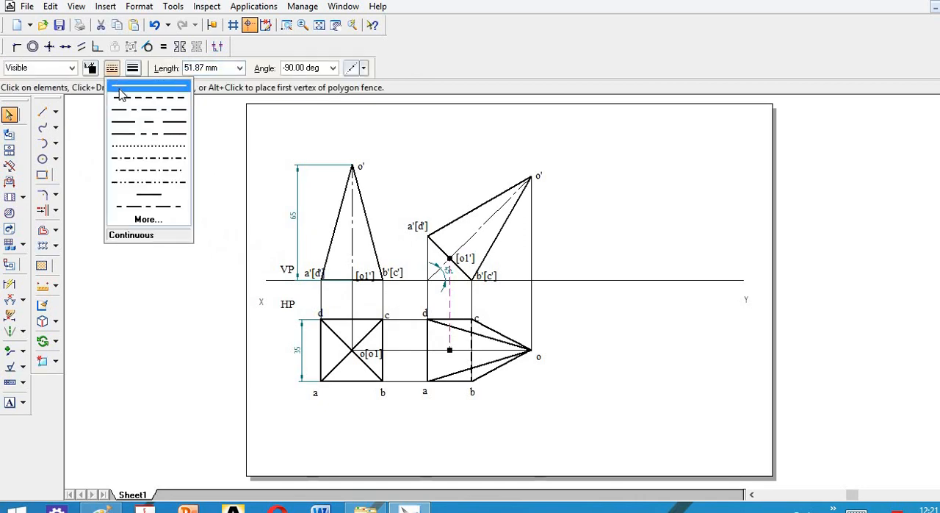
left_click(125, 86)
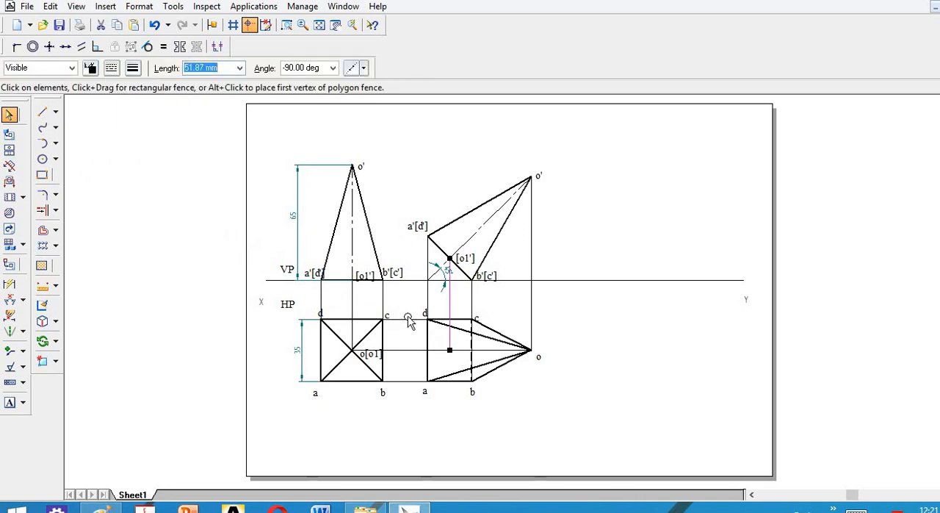
left_click(10, 402)
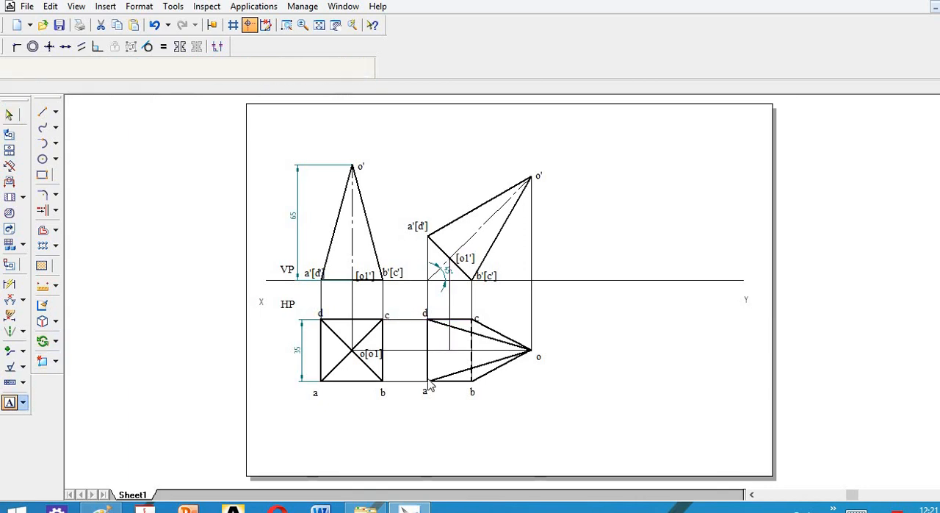
left_click(539, 337)
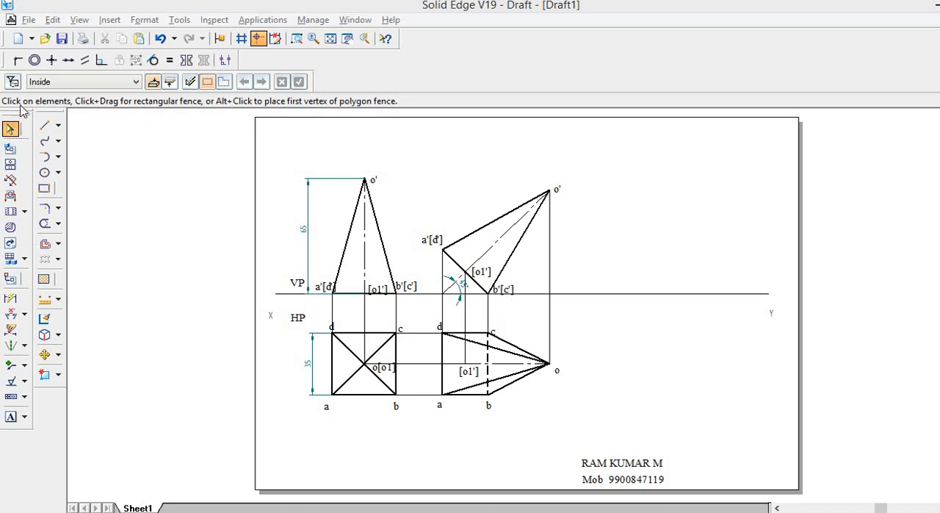
Draw a short horizontal line below XY and, from its left end, a continuous 0.13 mm wide line about 116 mm long at -30°.
left_click(44, 125)
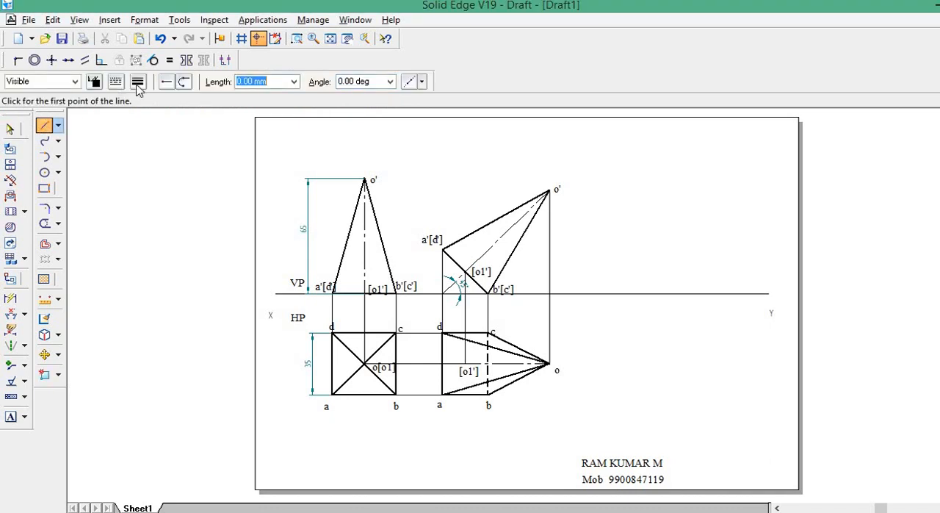
left_click(137, 83)
left_click(143, 99)
left_click(115, 84)
left_click(127, 99)
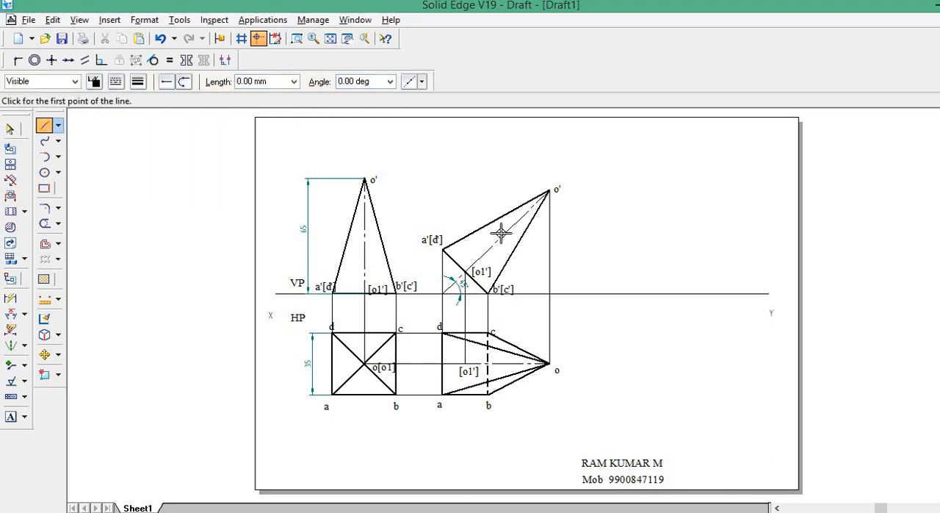
left_click(585, 311)
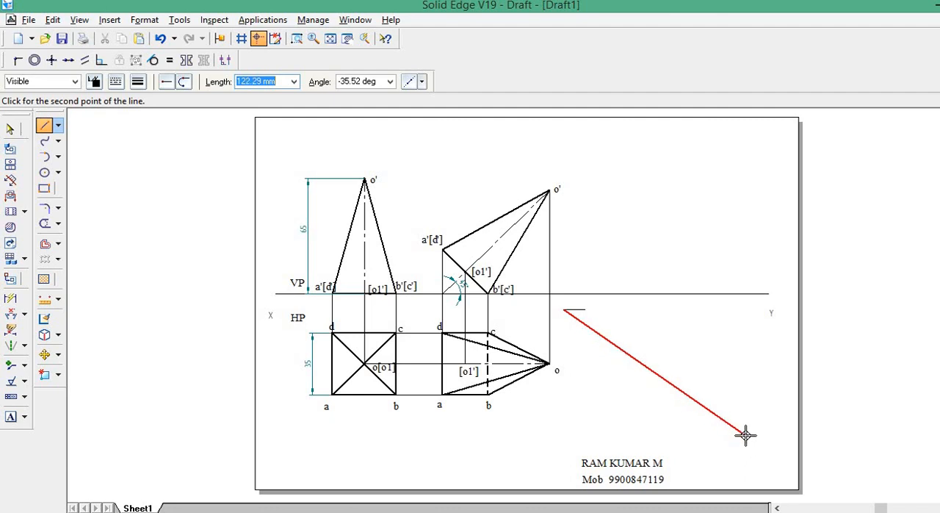
key("Tab")
type("-30")
key("Tab")
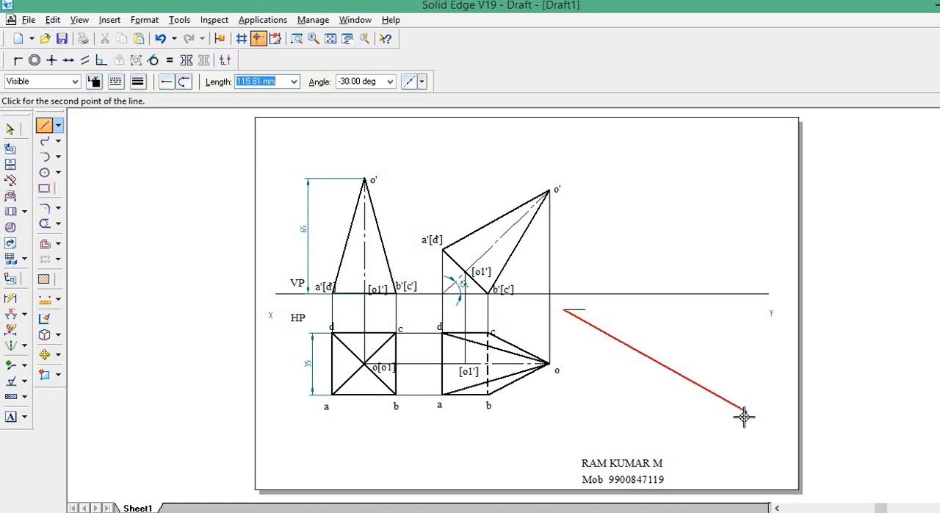
left_click(745, 416)
right_click(663, 309)
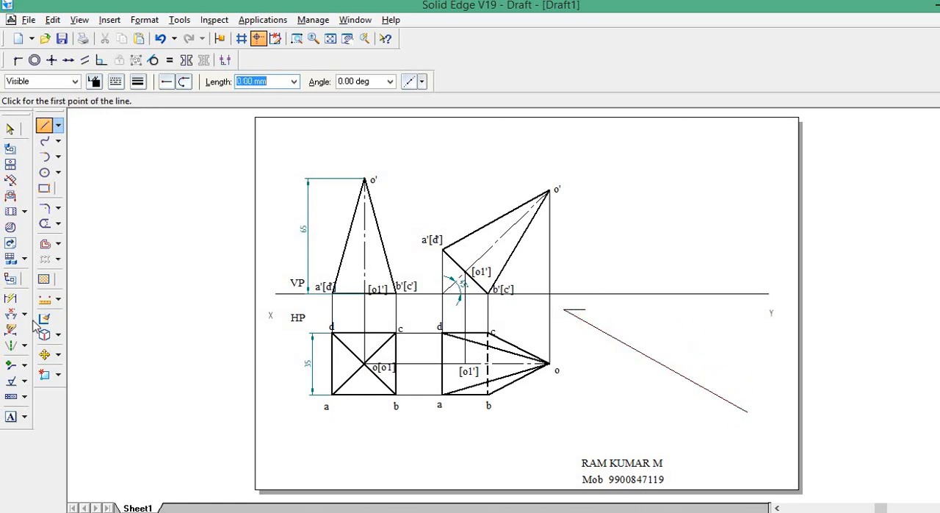
Dimension the angle between the inclined line and the XY line.
left_click(10, 314)
left_click(605, 332)
left_click(622, 294)
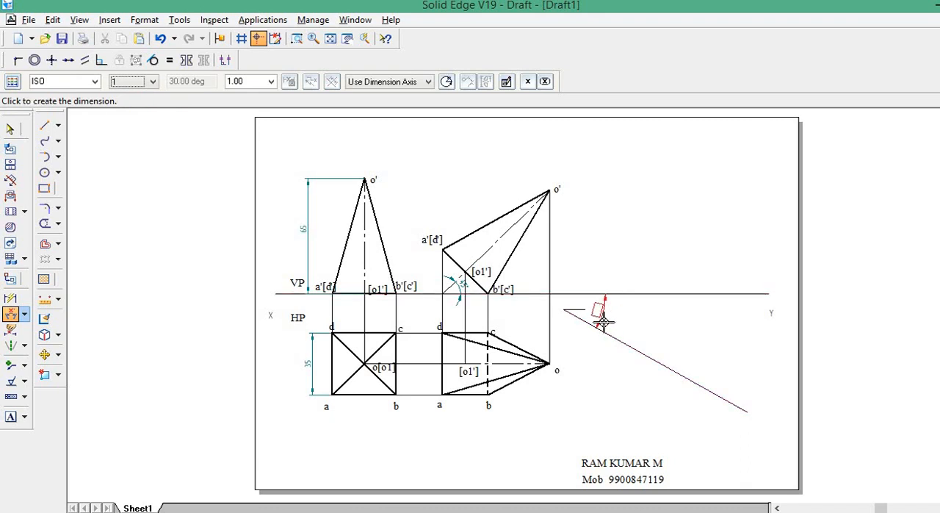
left_click(603, 321)
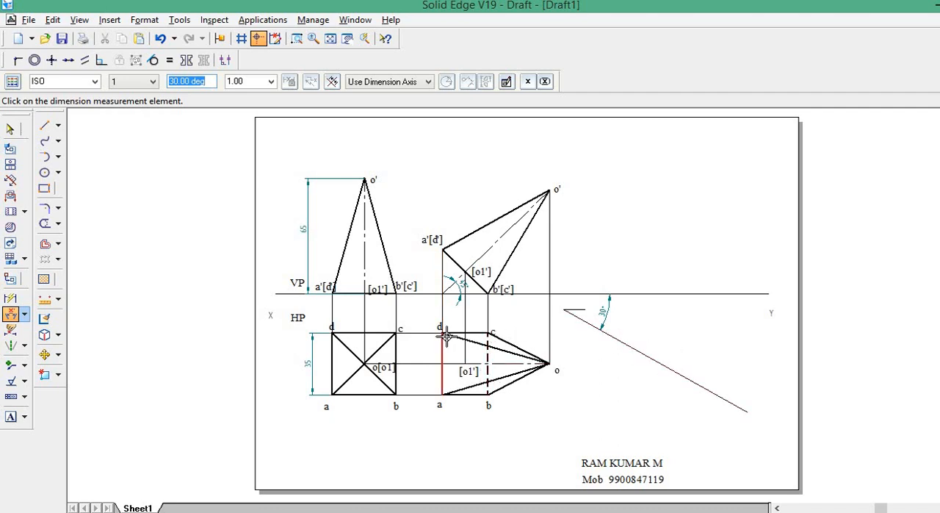
left_click(696, 379)
Copy the second top view with its labels, using corner b as base point, onto the 30° inclined line.
left_click(44, 354)
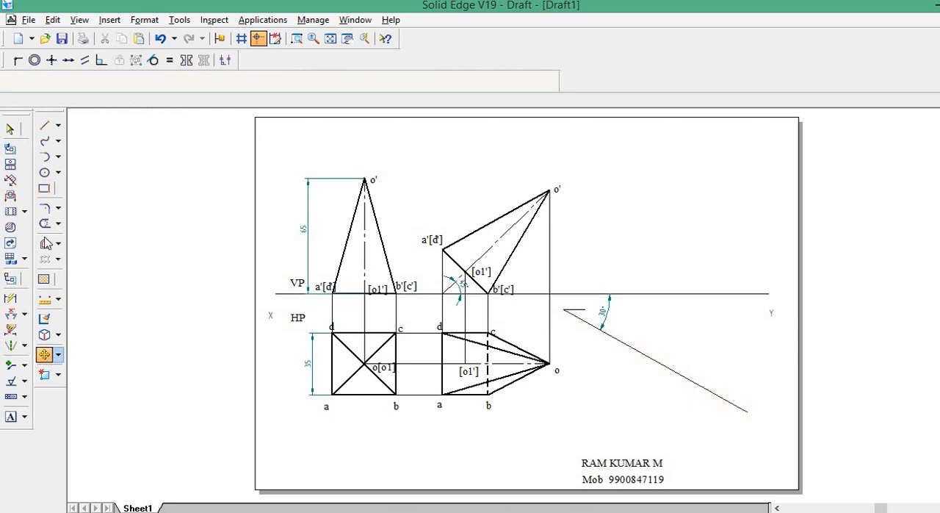
left_click_drag(424, 318, 571, 441)
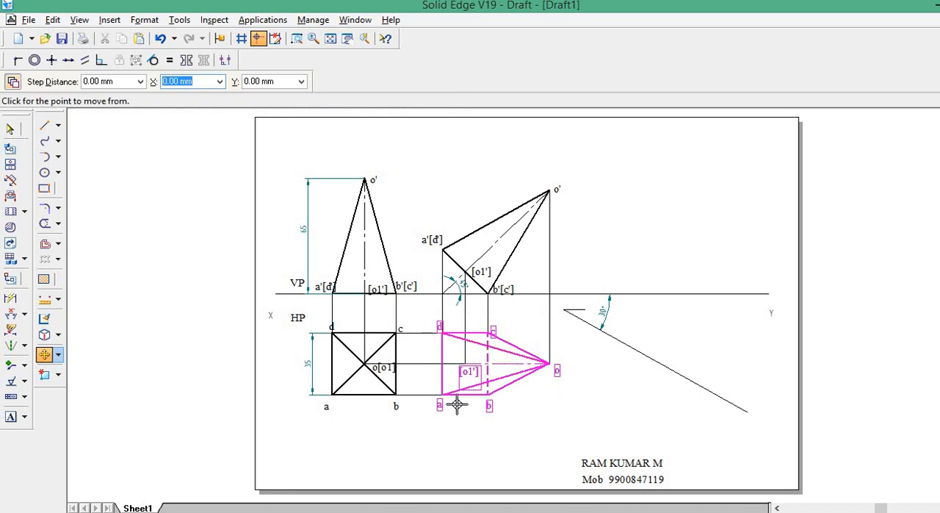
left_click(488, 398)
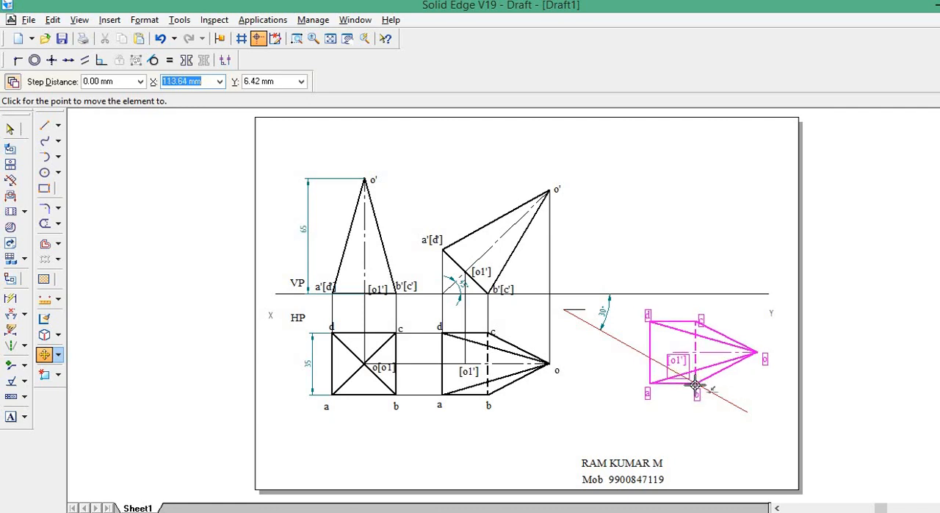
left_click(695, 385)
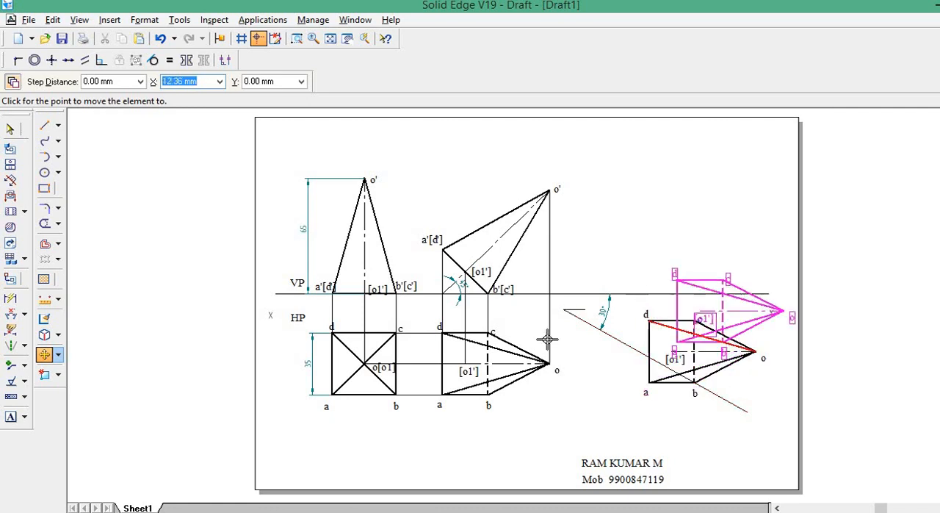
Rotate the copied top view 60° about corner b so that edge bc lies along the inclined line.
left_click(59, 357)
left_click(92, 372)
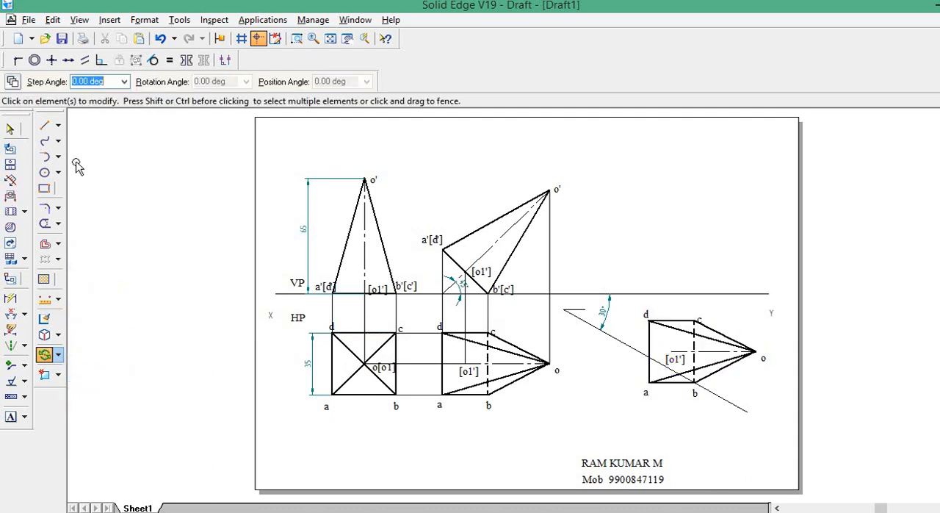
left_click_drag(626, 300, 770, 413)
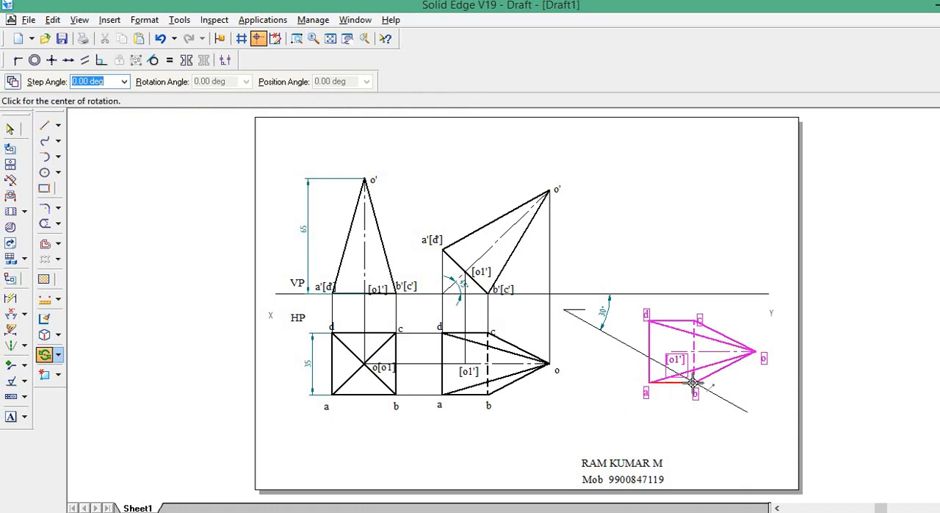
left_click(694, 383)
left_click(696, 322)
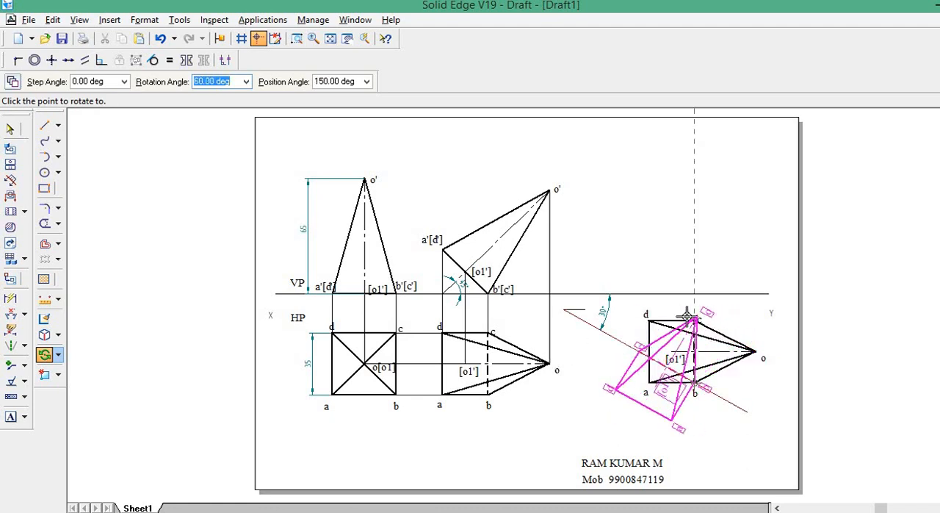
left_click(614, 339)
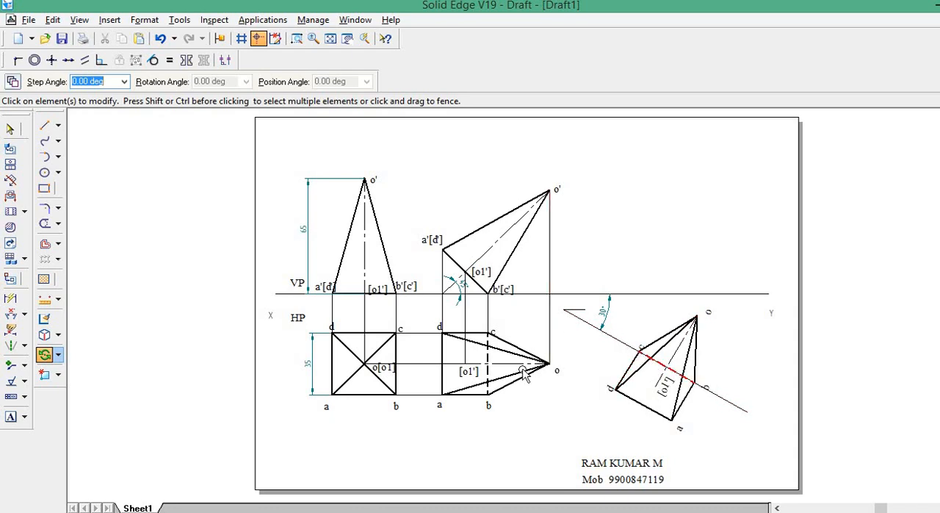
Project corner a of the rotated top view up to the level of a'[d'] and join it to a'[d'] horizontally with 0.13 mm lines.
left_click(44, 125)
left_click(139, 84)
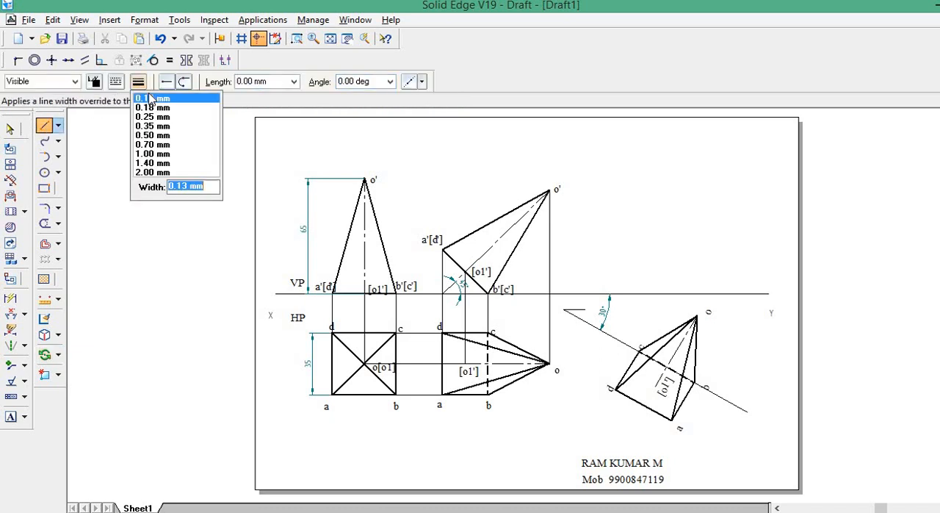
left_click(148, 95)
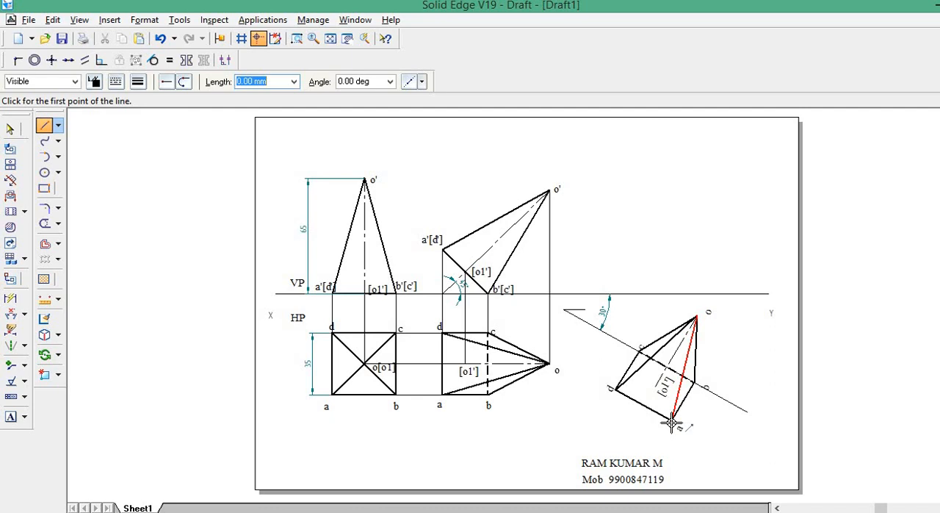
left_click(671, 420)
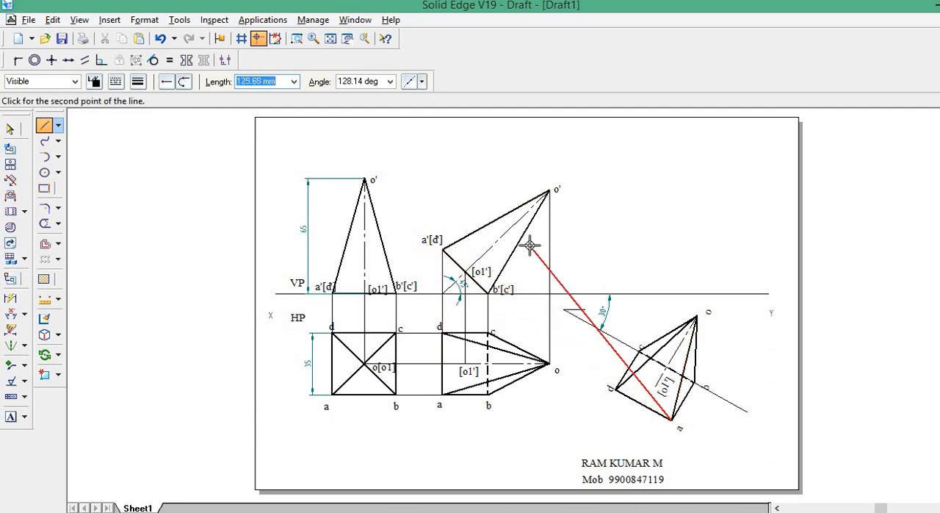
left_click(672, 250)
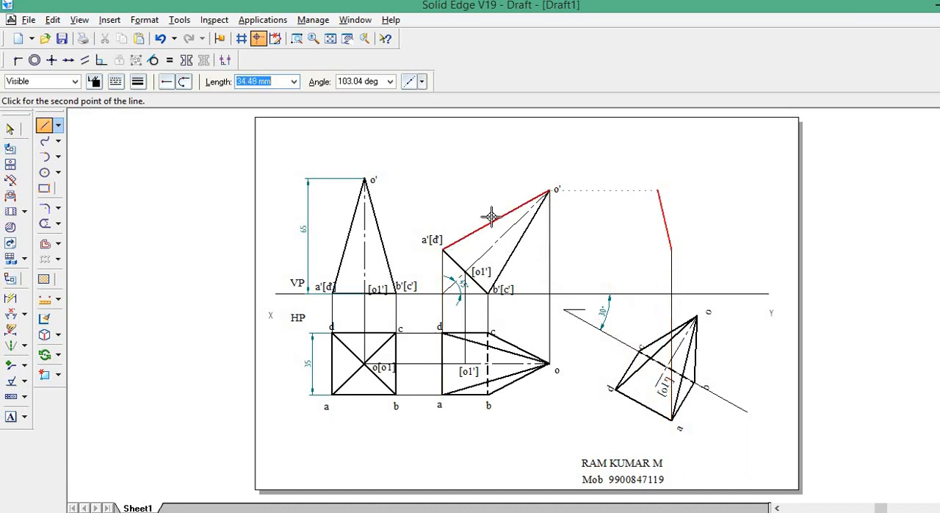
left_click(442, 251)
right_click(598, 199)
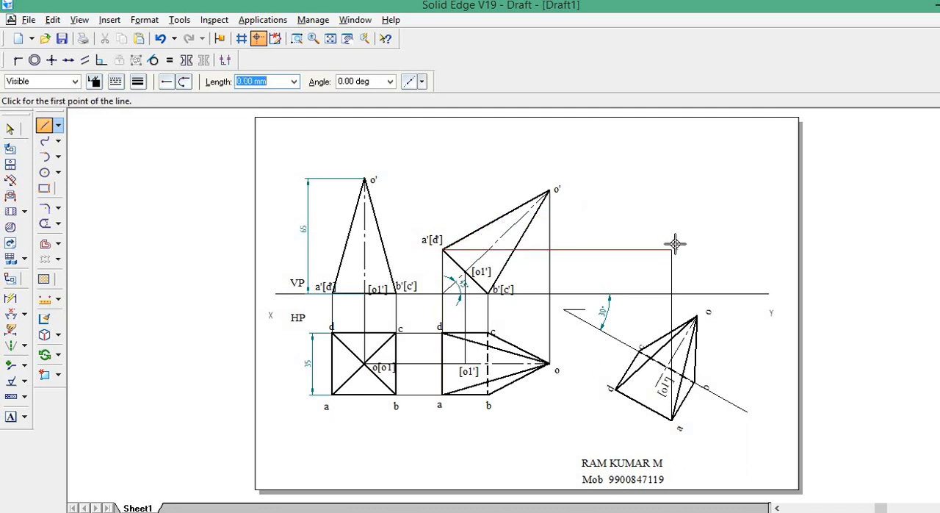
Project corners b and c of the rotated top view vertically up to the XY line.
left_click(44, 128)
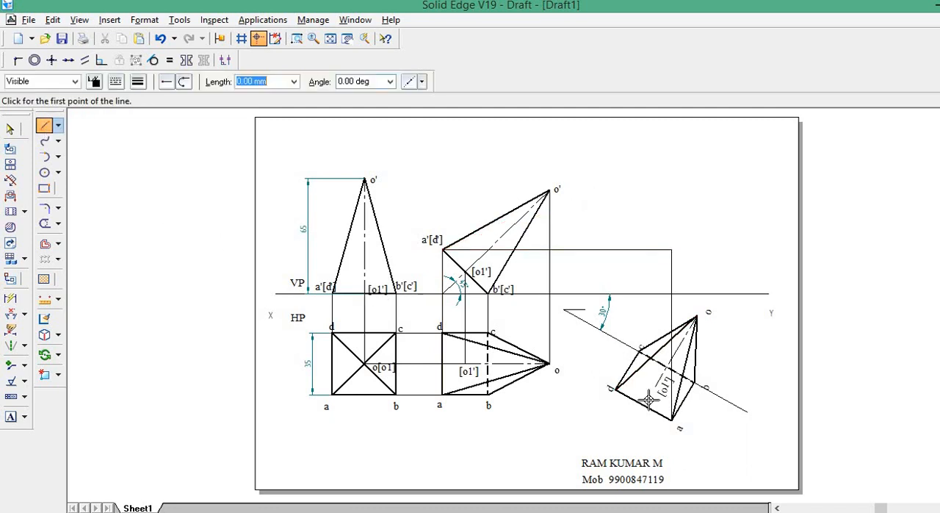
left_click(694, 382)
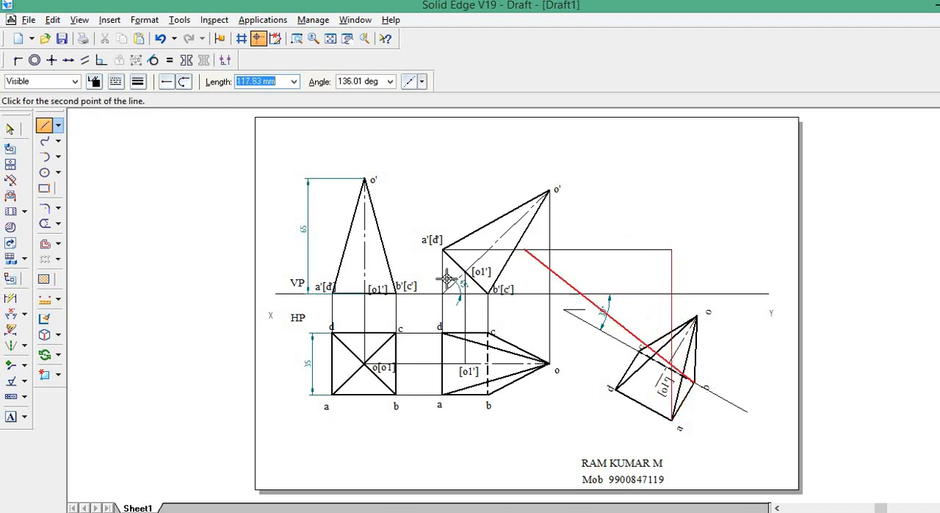
left_click(696, 293)
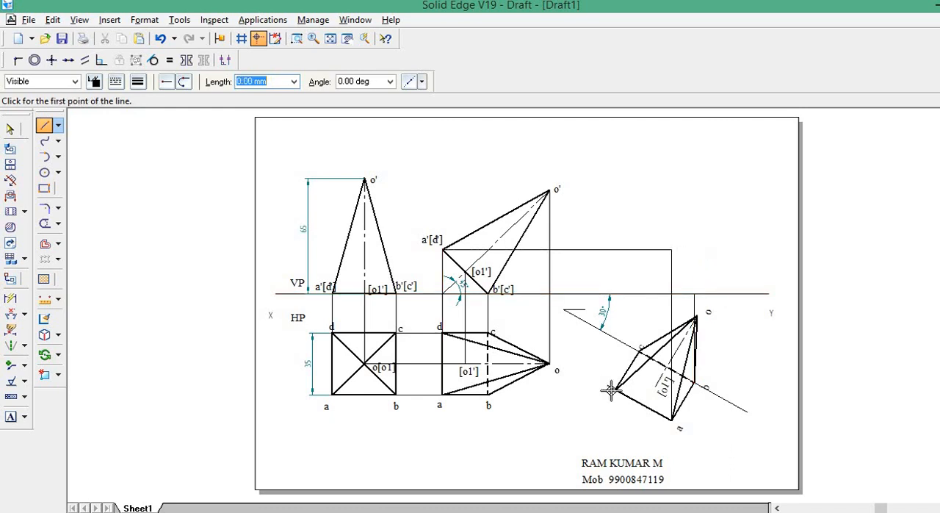
left_click(638, 351)
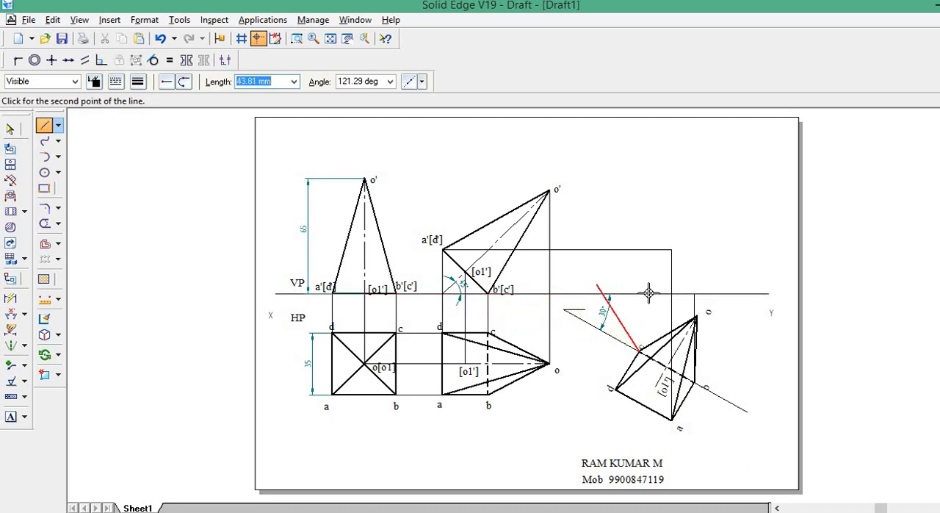
left_click(639, 293)
right_click(617, 306)
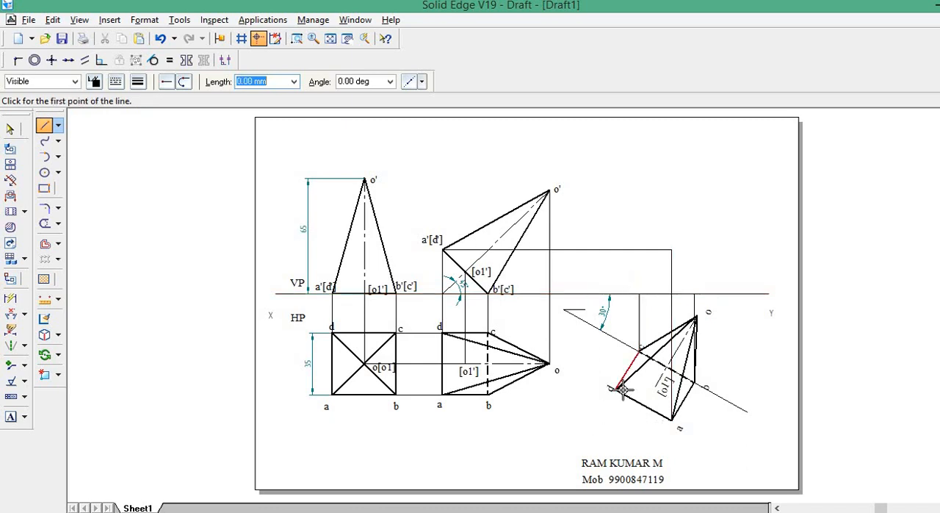
Project corner d of the rotated top view vertically up to the horizontal projector from a'[d'].
left_click(617, 390)
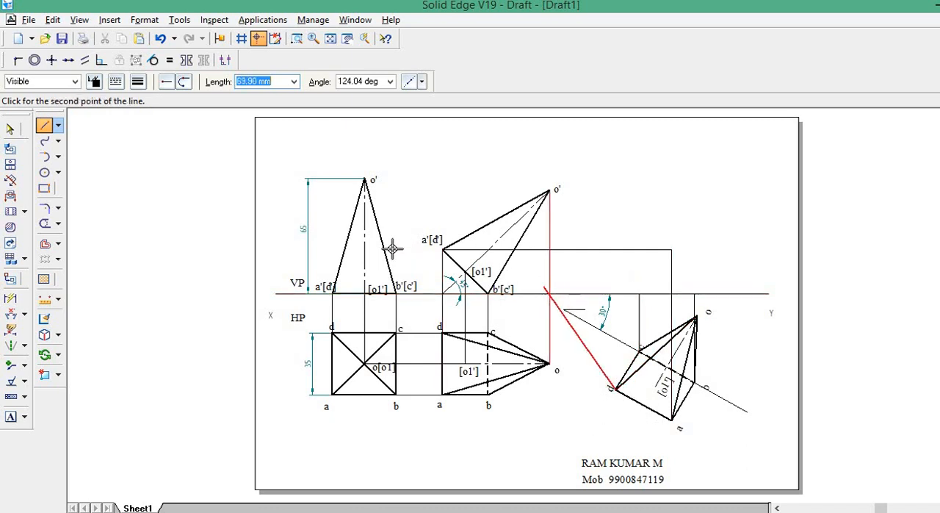
left_click(616, 251)
right_click(621, 184)
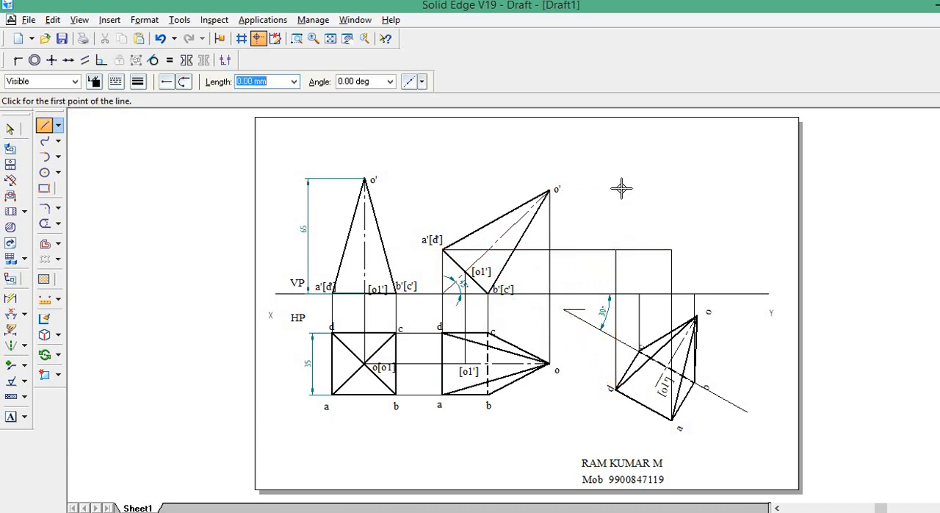
Label the projected base corners of the third front view a', b', c' and d'.
left_click(10, 416)
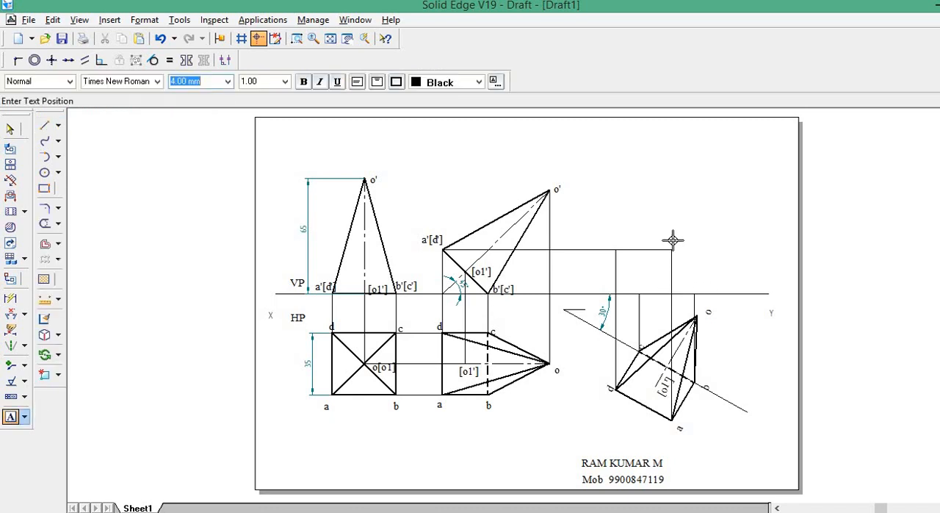
left_click(745, 214)
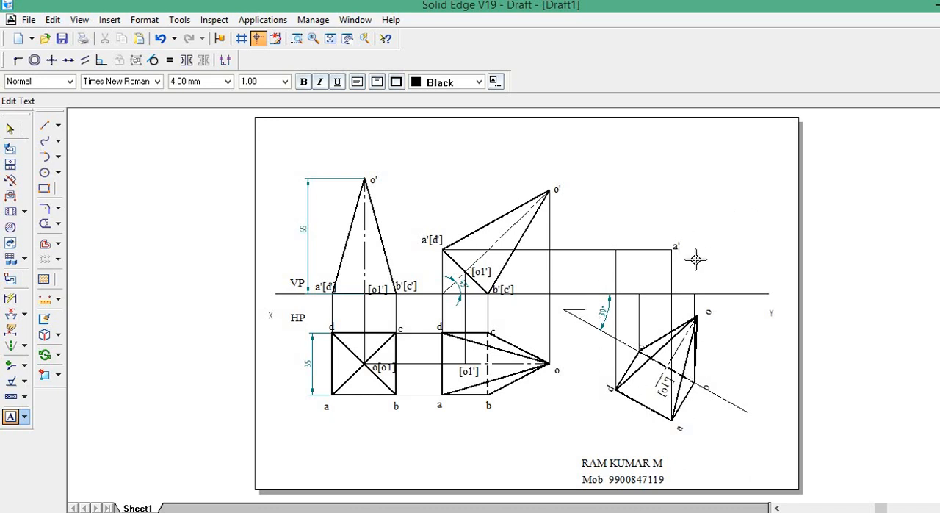
type("'[c")
type("'")
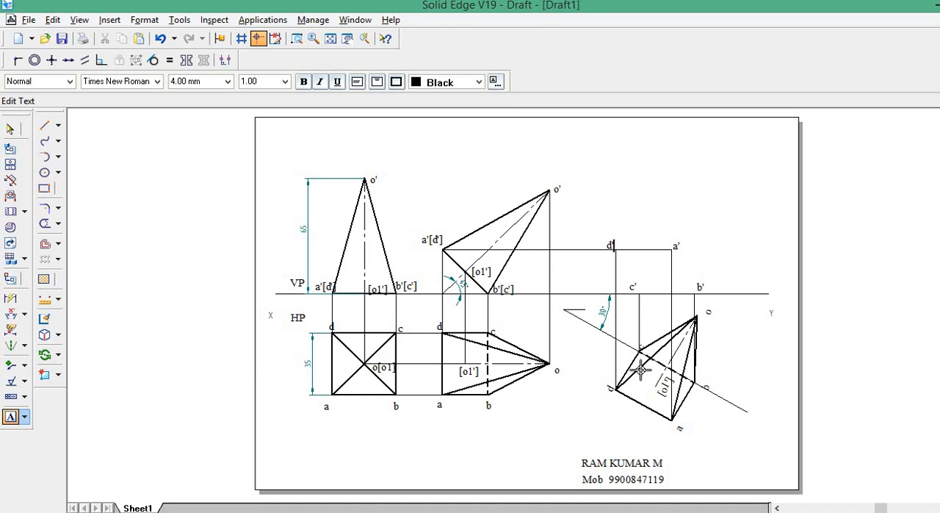
Draw the base outline a'b'c'd' of the third front view with continuous 0.50 mm lines.
left_click(44, 125)
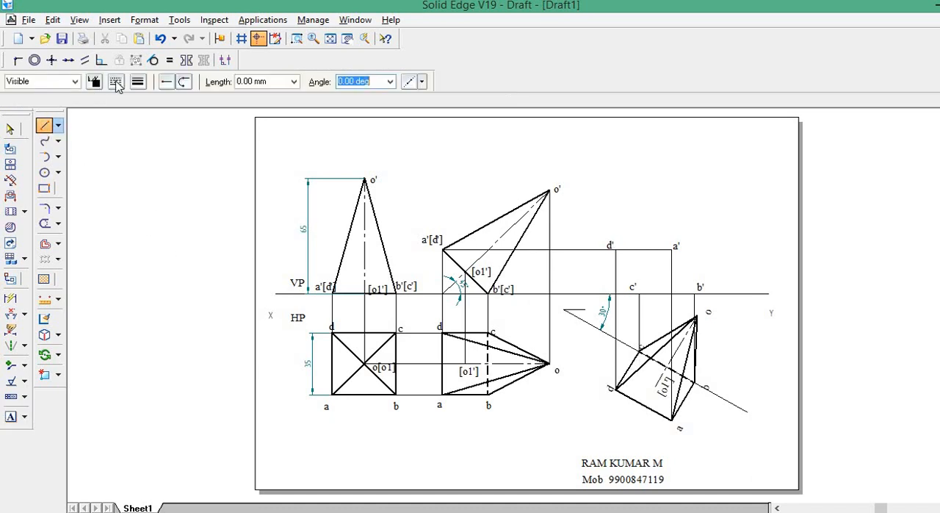
left_click(116, 82)
left_click(135, 102)
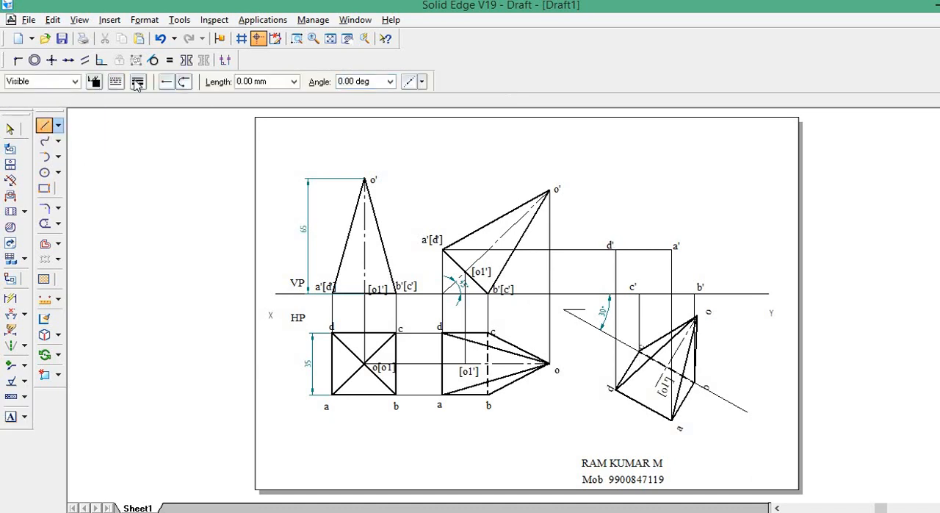
left_click(138, 82)
left_click(146, 134)
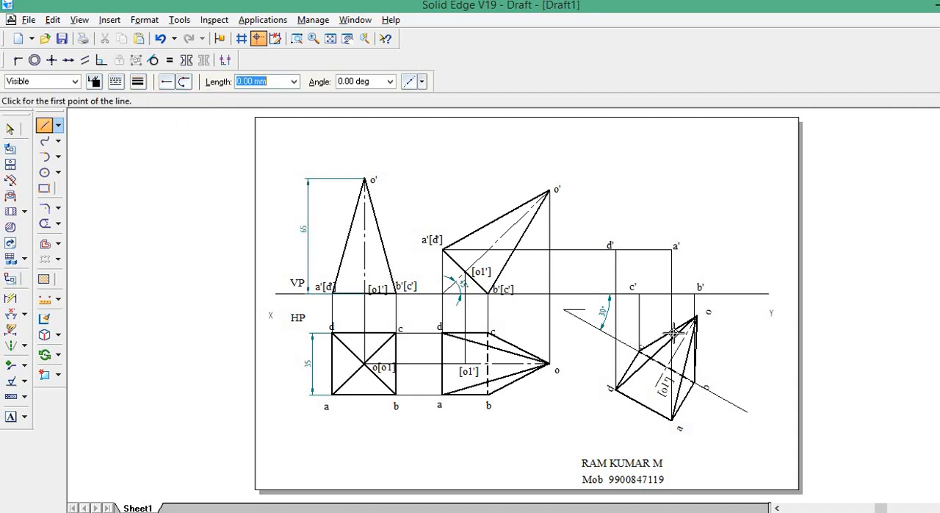
left_click(671, 250)
left_click(696, 293)
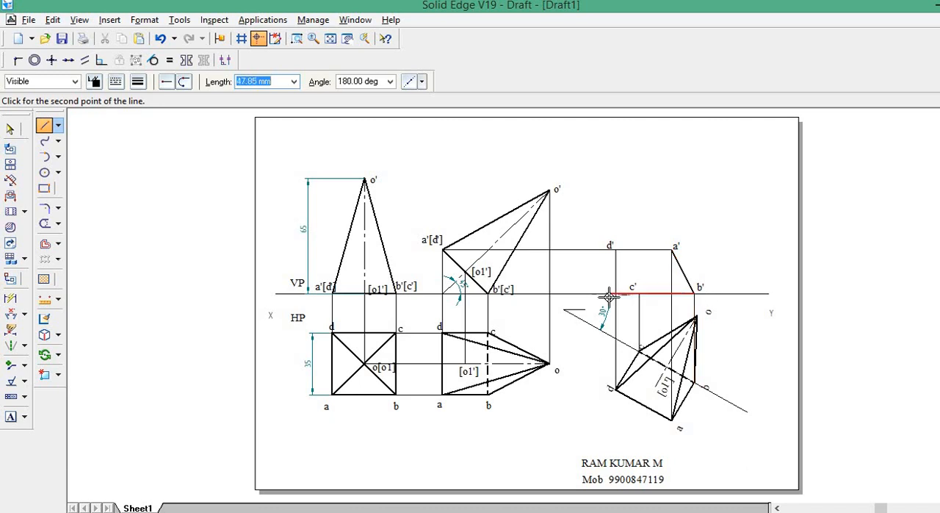
left_click(639, 293)
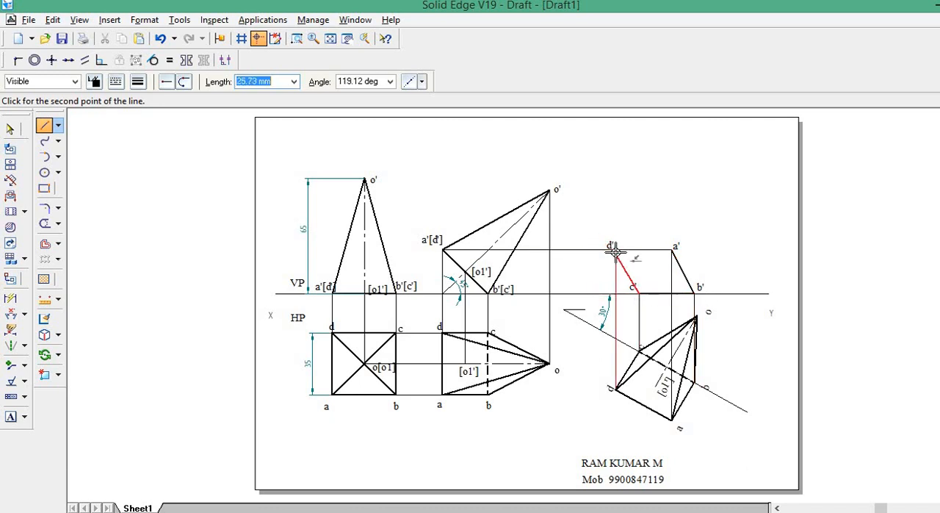
left_click(615, 250)
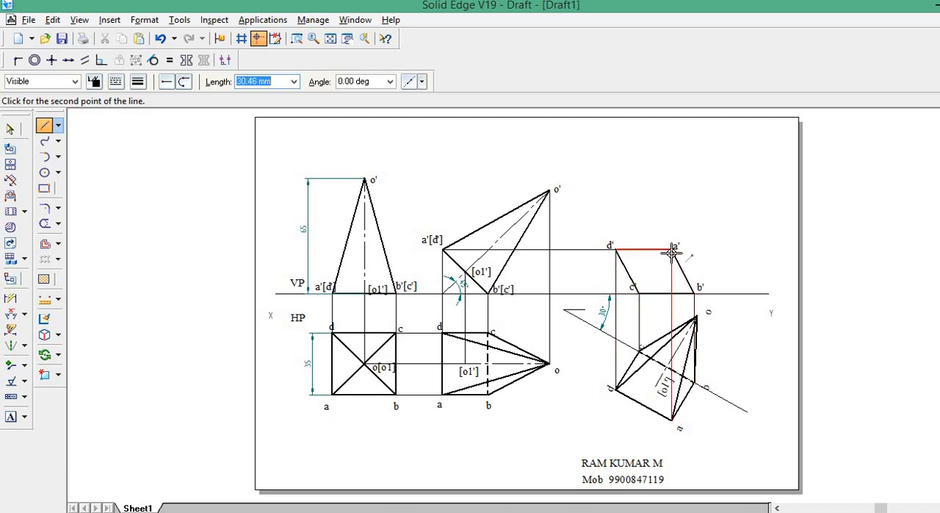
left_click(672, 251)
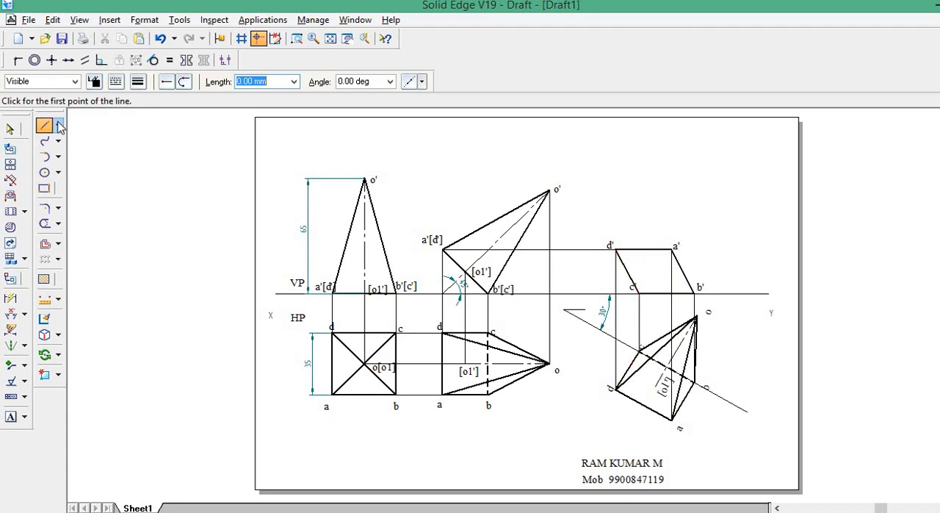
Project apex o of the rotated top view to the level of o' with 0.13 mm lines and label the intersection o'.
left_click(135, 81)
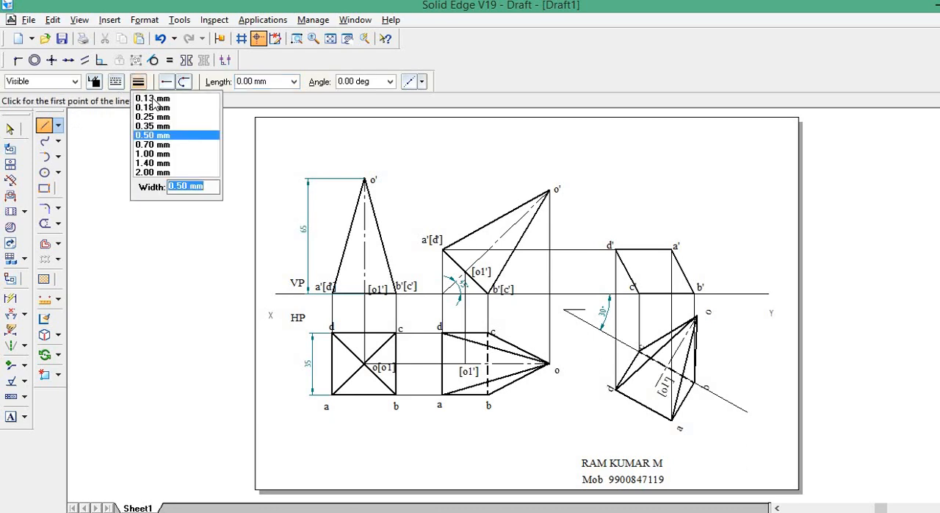
left_click(155, 98)
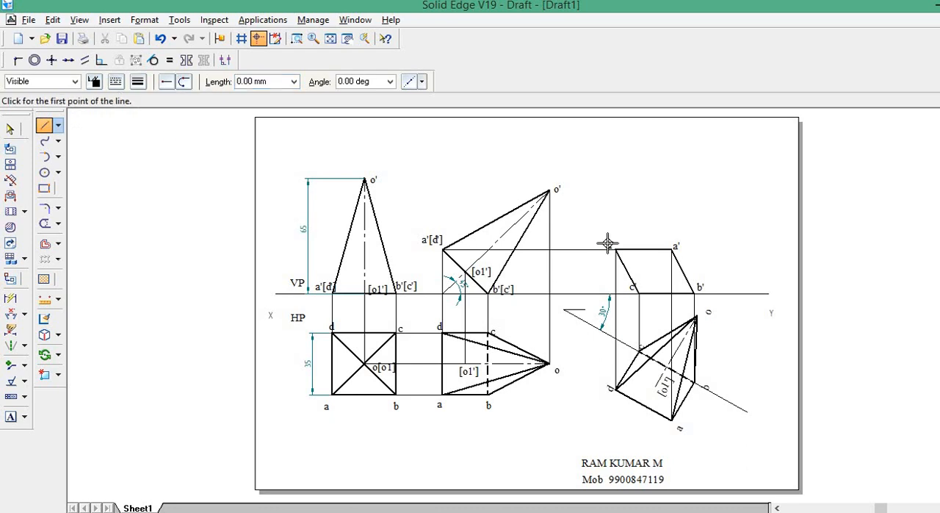
left_click(697, 317)
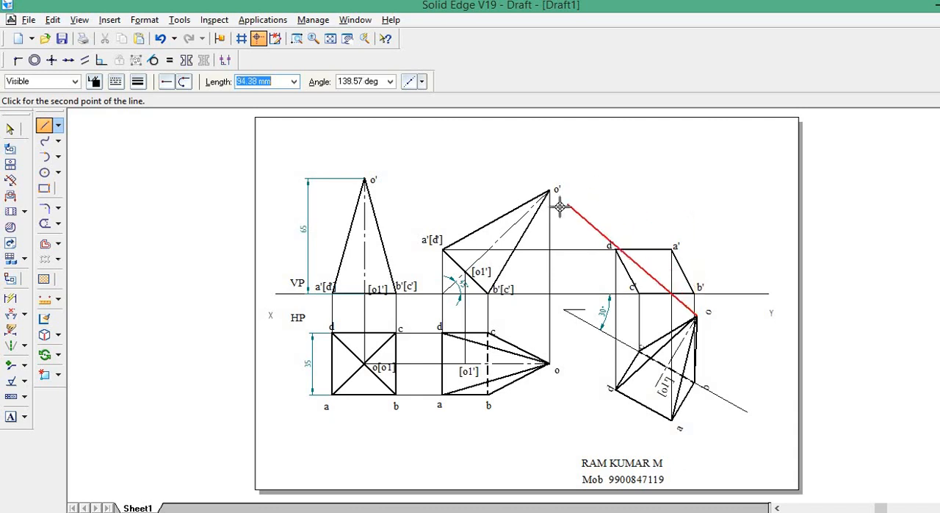
left_click(695, 190)
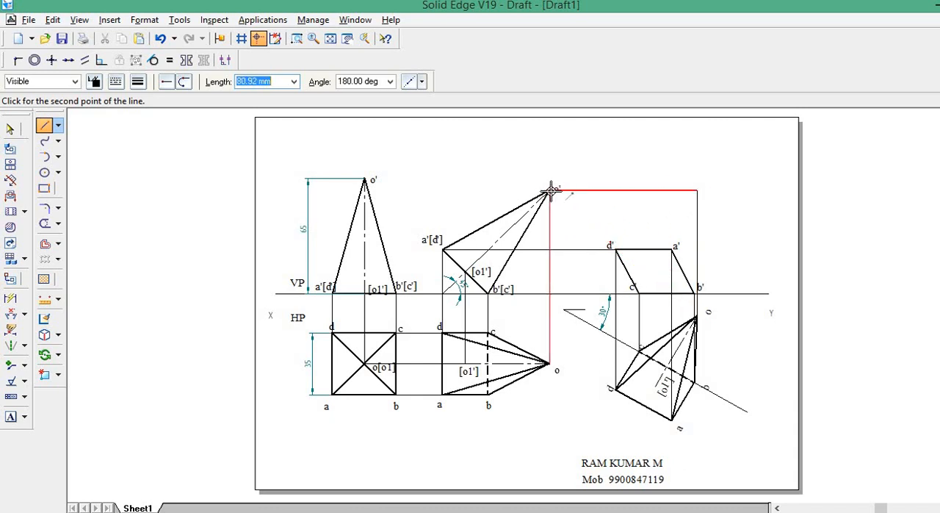
left_click(551, 190)
right_click(596, 172)
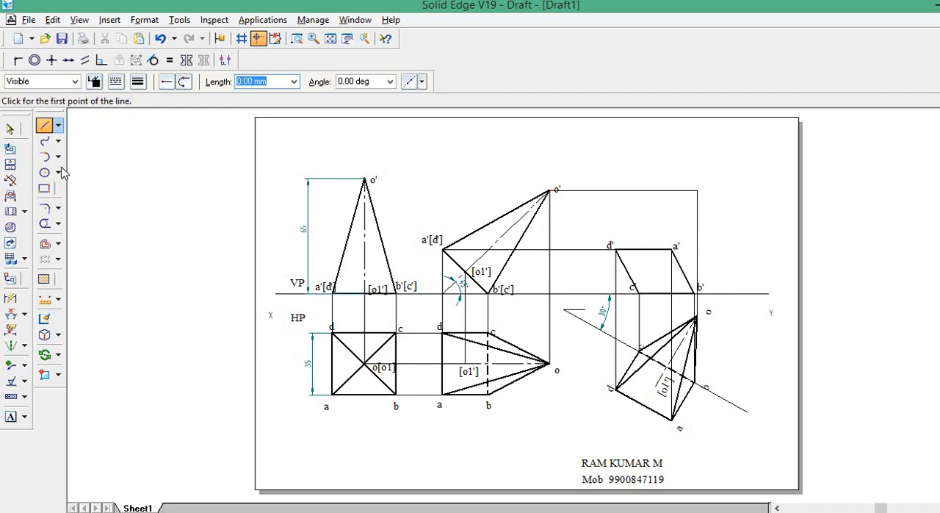
left_click(10, 417)
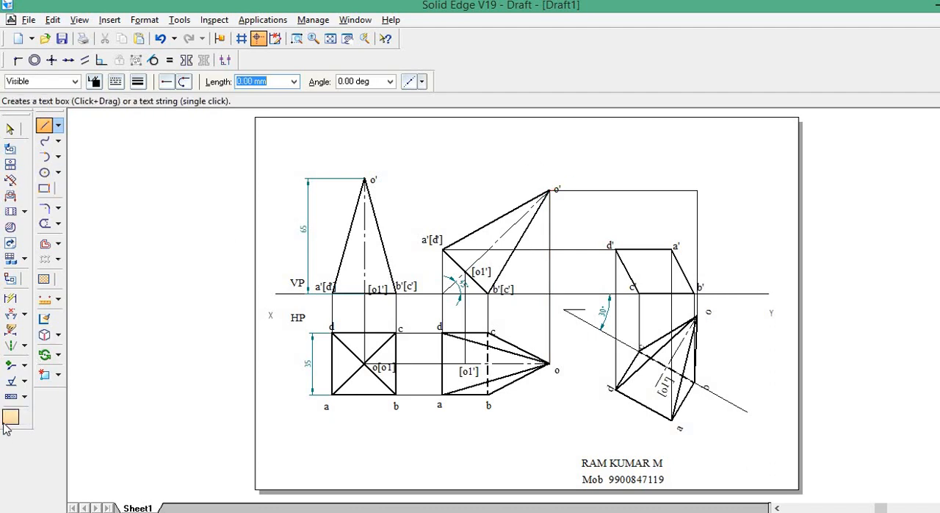
left_click(801, 169)
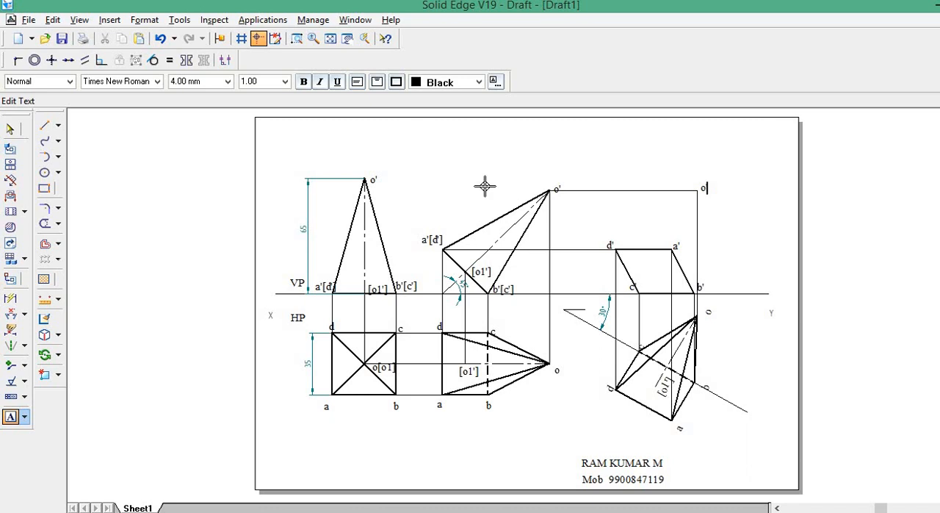
Join d', a' and b' to apex o' in the third front view with 0.50 mm lines.
left_click(44, 125)
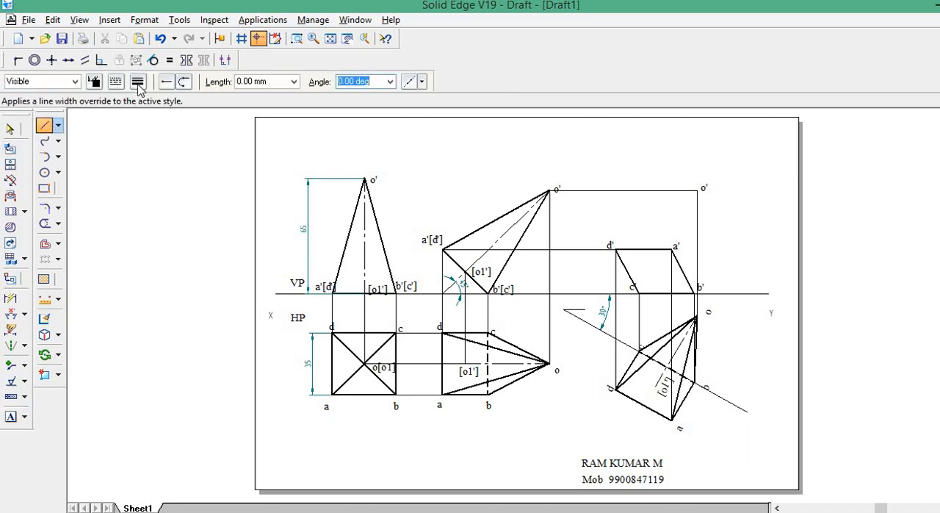
left_click(138, 83)
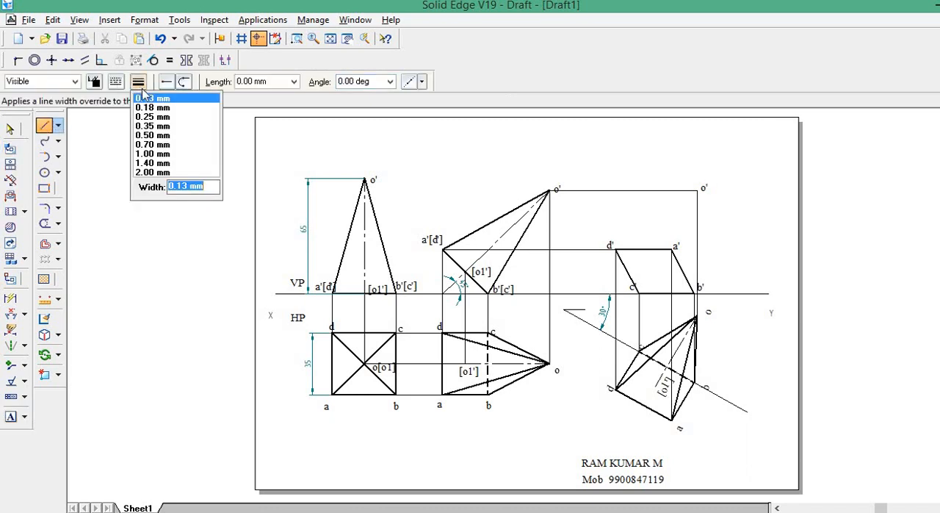
left_click(149, 136)
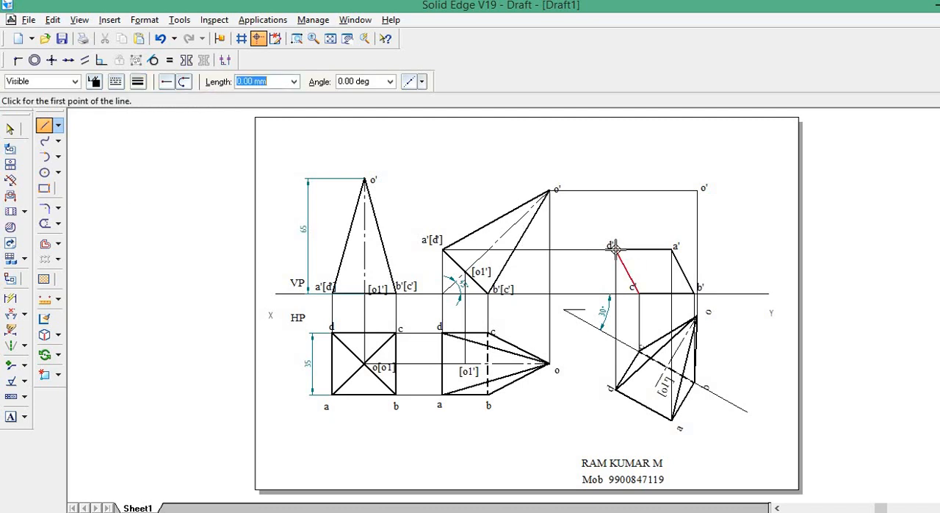
left_click(615, 249)
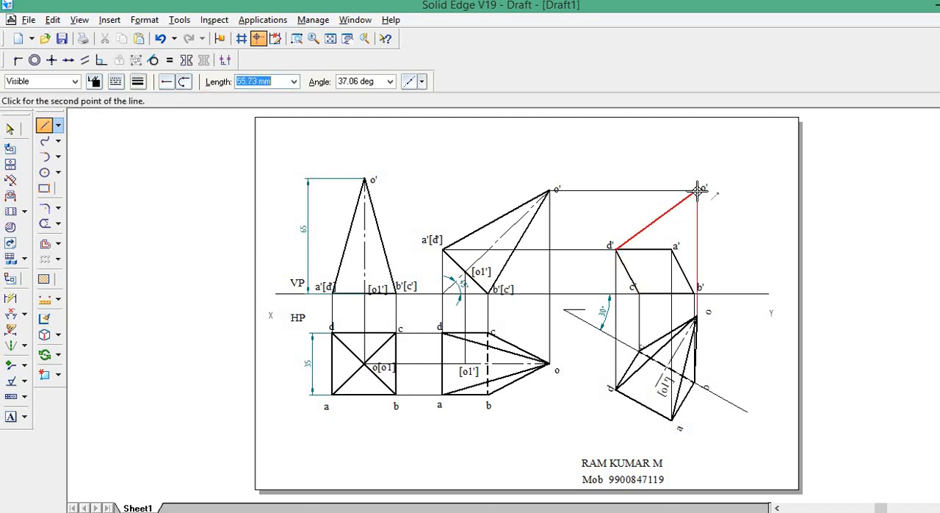
left_click(697, 191)
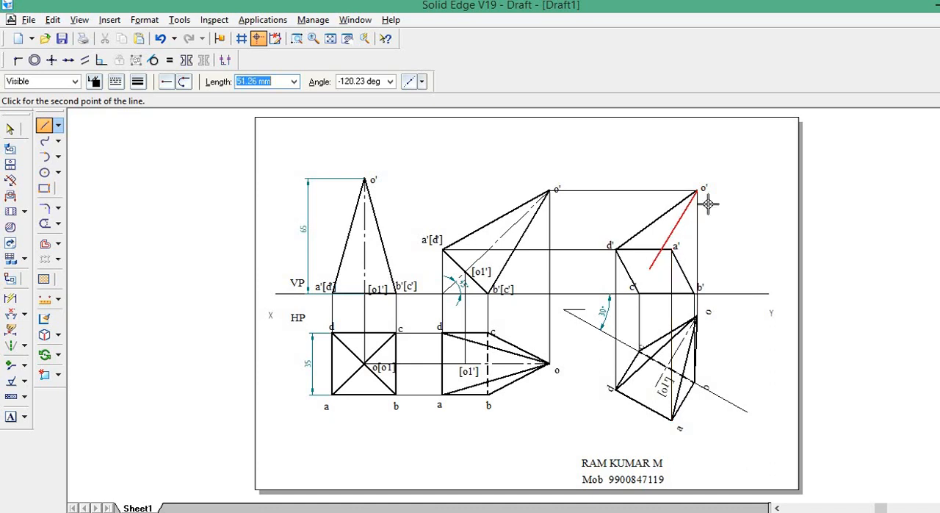
left_click(674, 251)
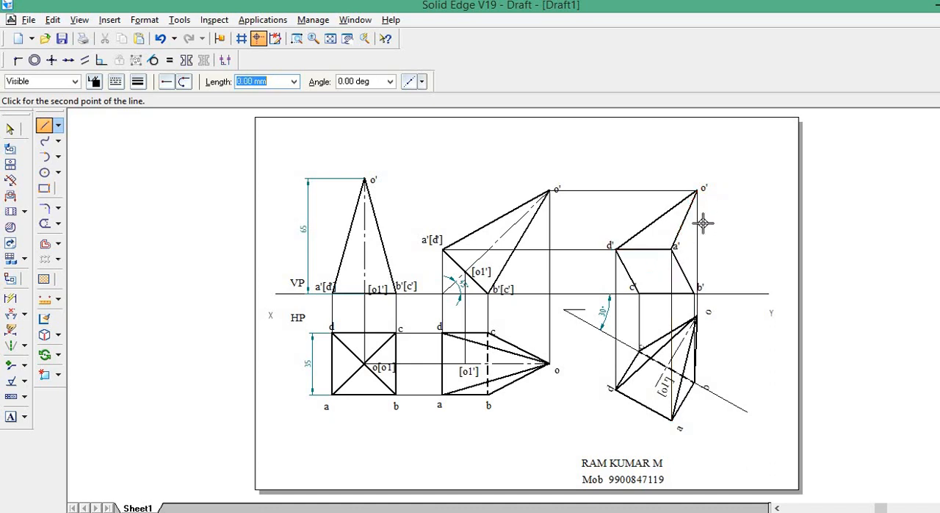
right_click(703, 223)
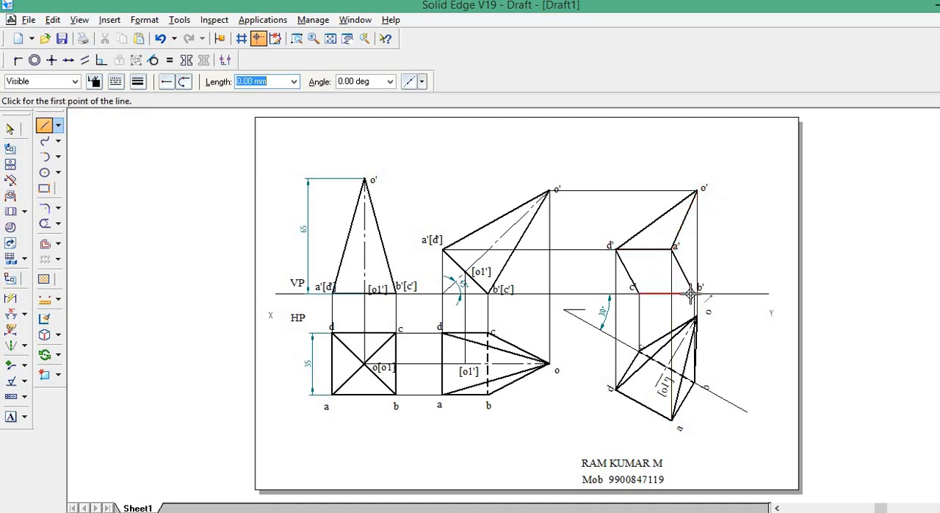
left_click(693, 294)
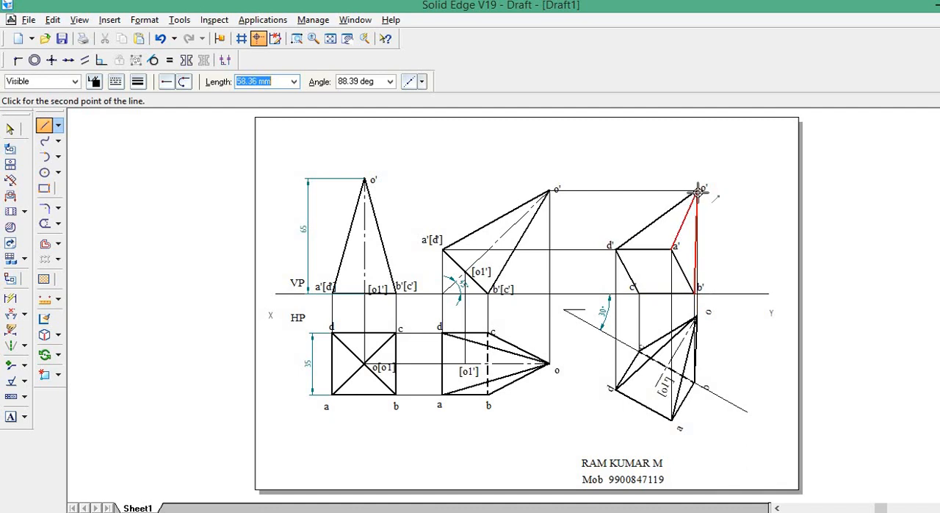
left_click(696, 191)
right_click(658, 298)
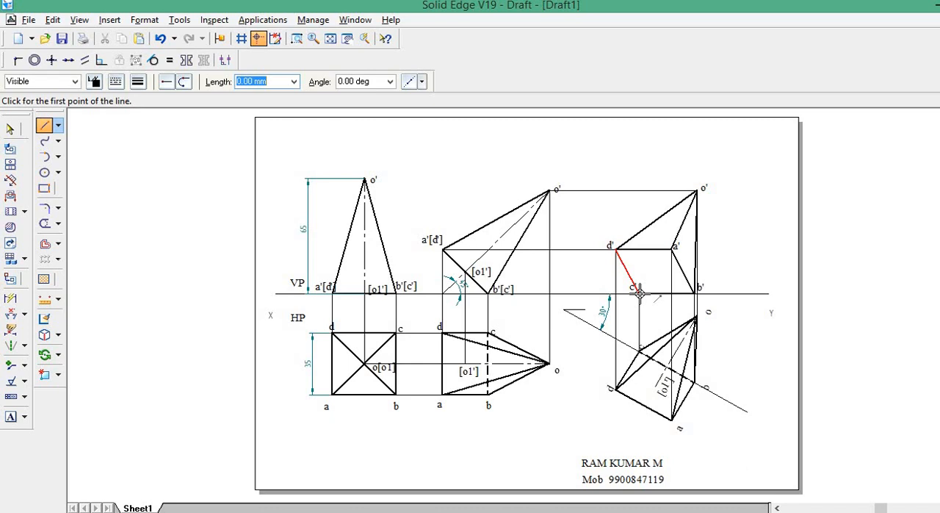
Join c' to apex o' in the third front view with a dashed 0.50 mm line.
left_click(640, 293)
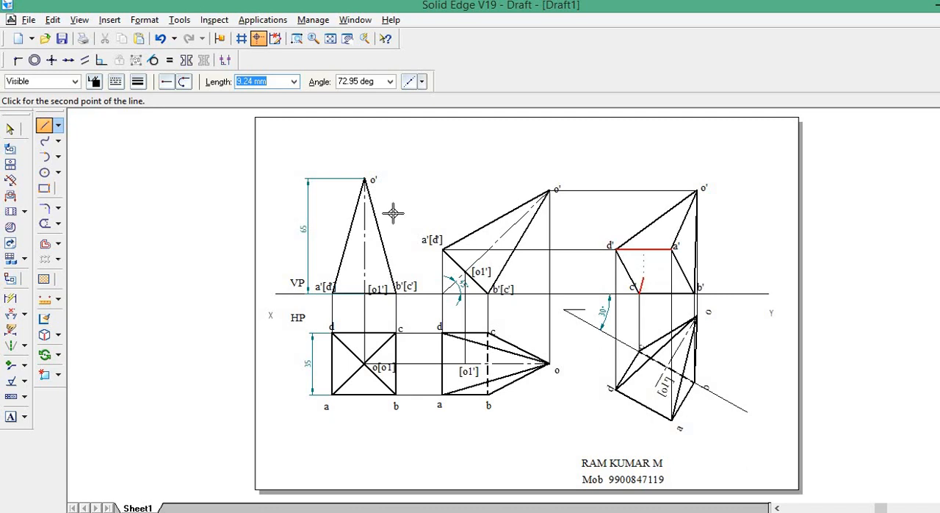
left_click(115, 80)
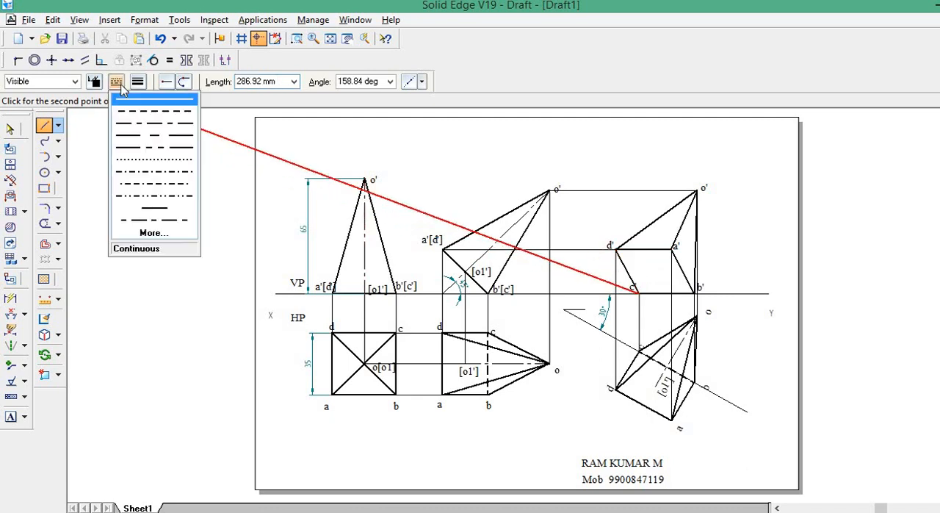
left_click(136, 111)
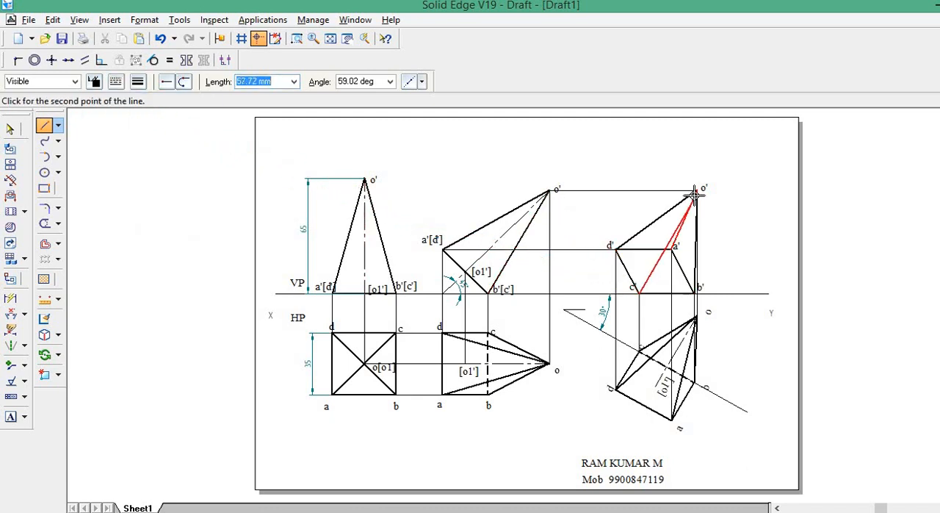
left_click(695, 191)
right_click(697, 191)
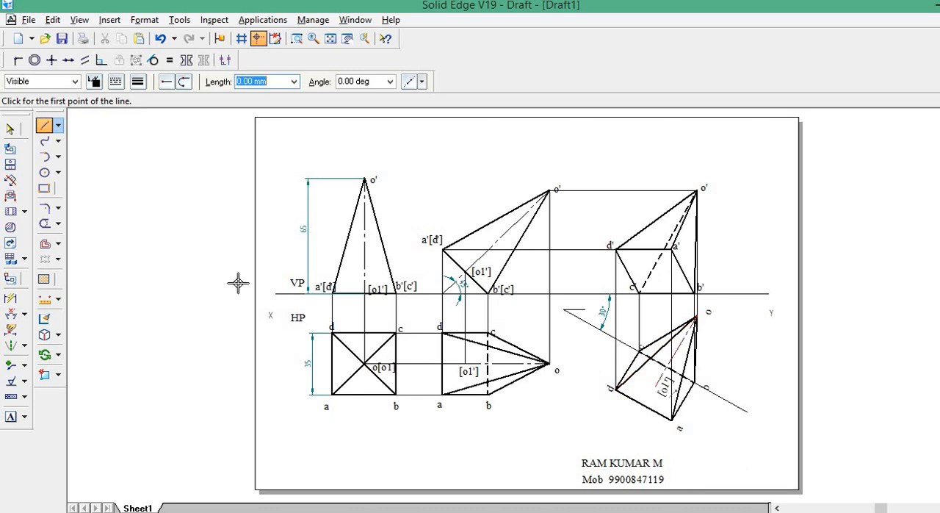
Project the base centre o1 of the rotated top view vertically to the level of o1' with a dashed 0.13 mm line.
left_click(139, 85)
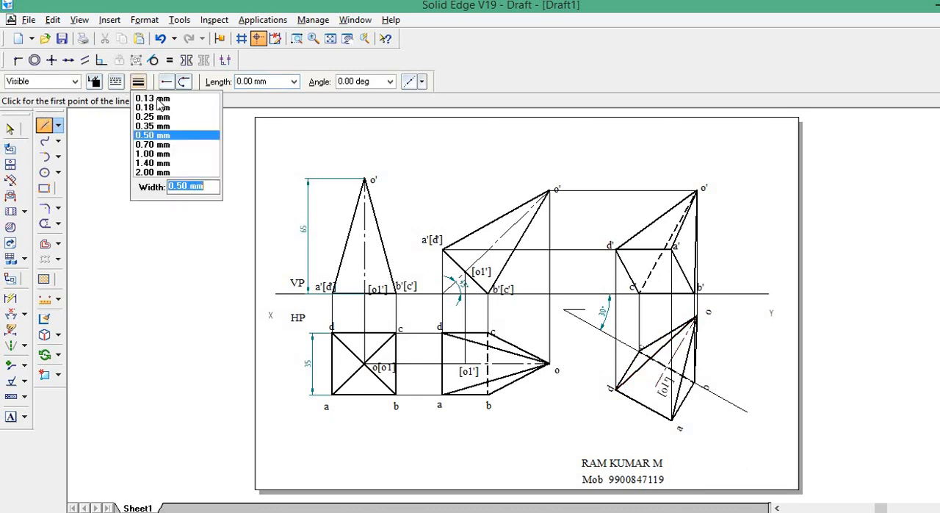
left_click(157, 99)
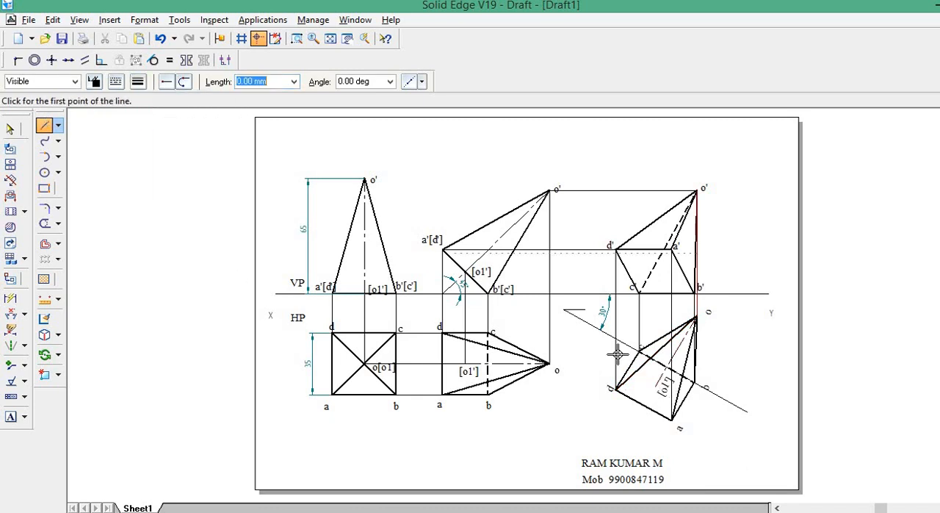
left_click(656, 385)
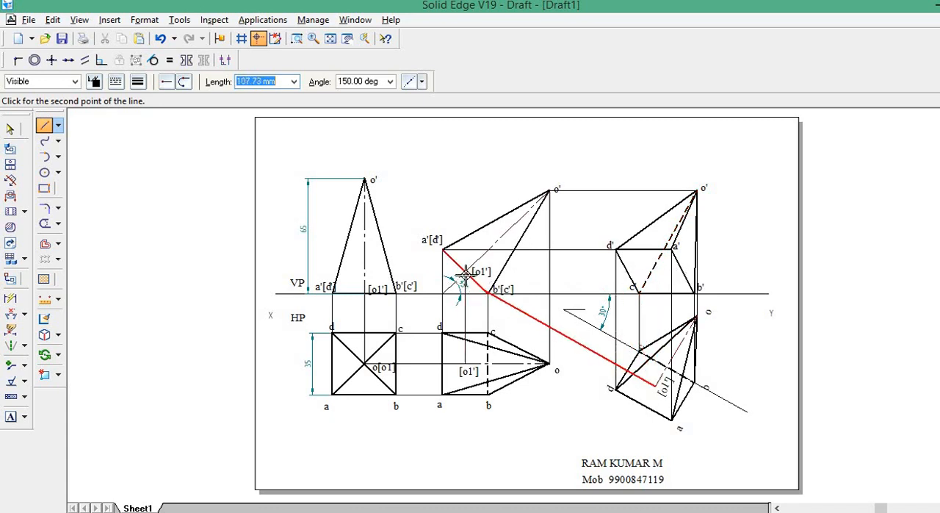
left_click(654, 273)
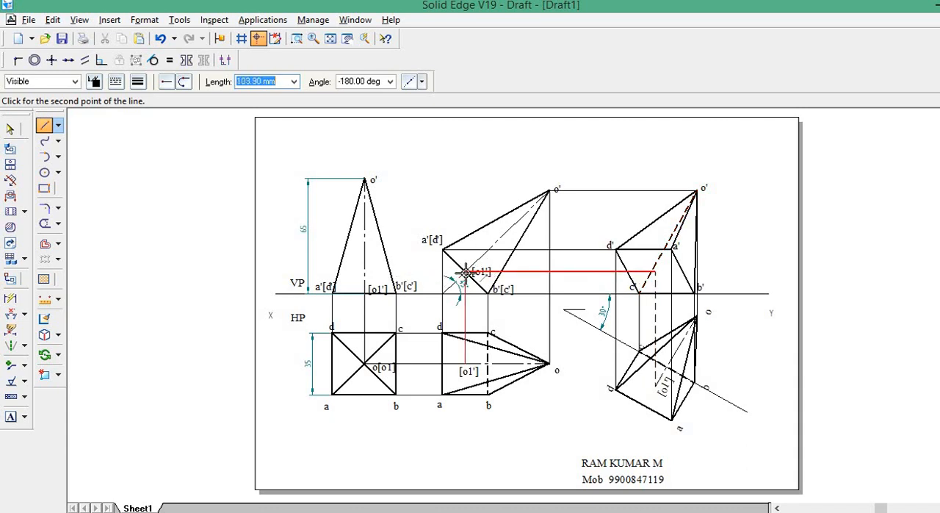
right_click(466, 273)
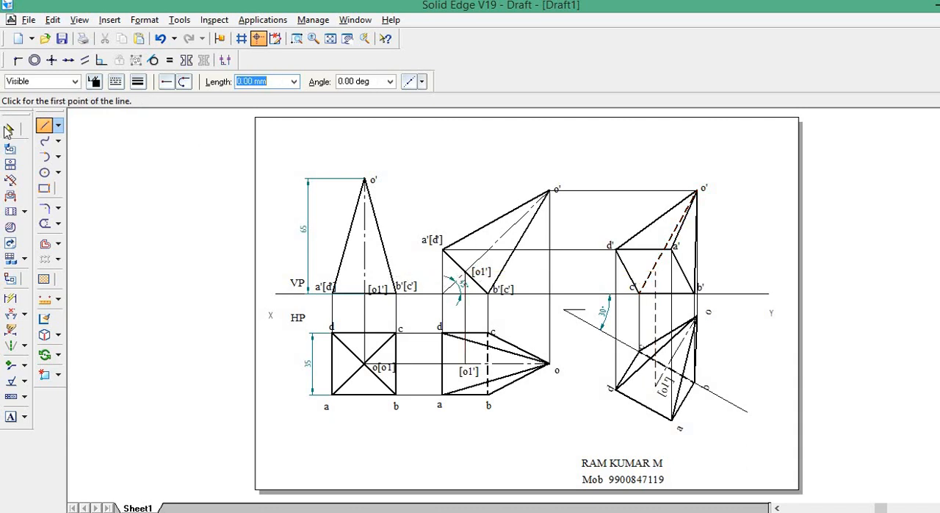
Change the vertical projector from o1 to a continuous 0.13 mm line.
left_click(9, 129)
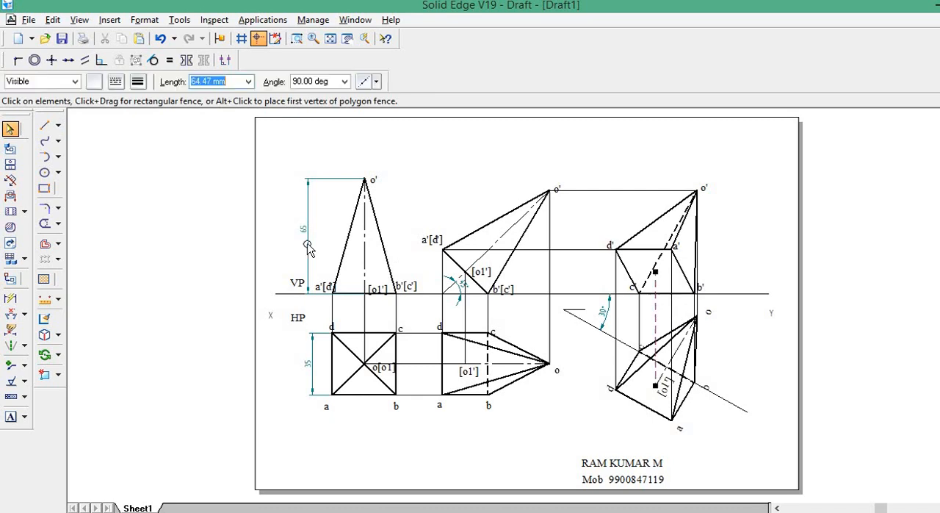
left_click(115, 82)
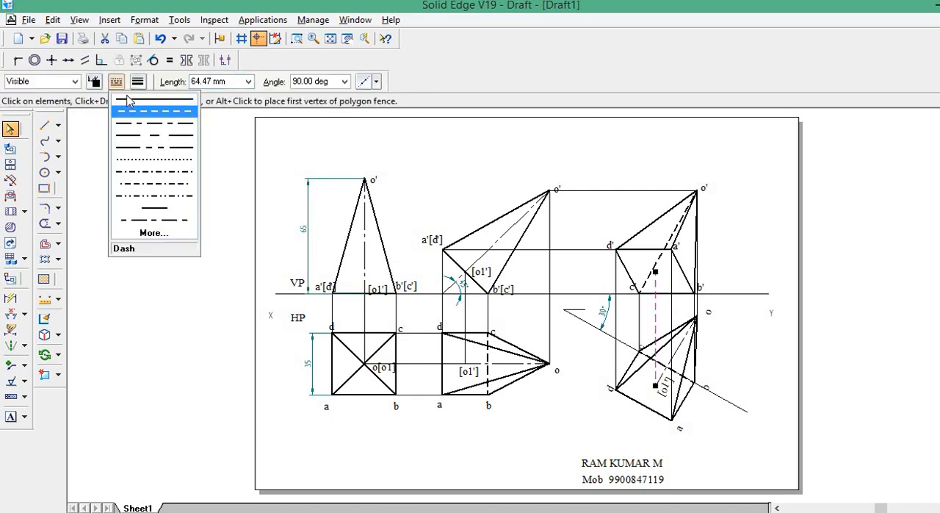
left_click(129, 100)
left_click(138, 81)
left_click(140, 99)
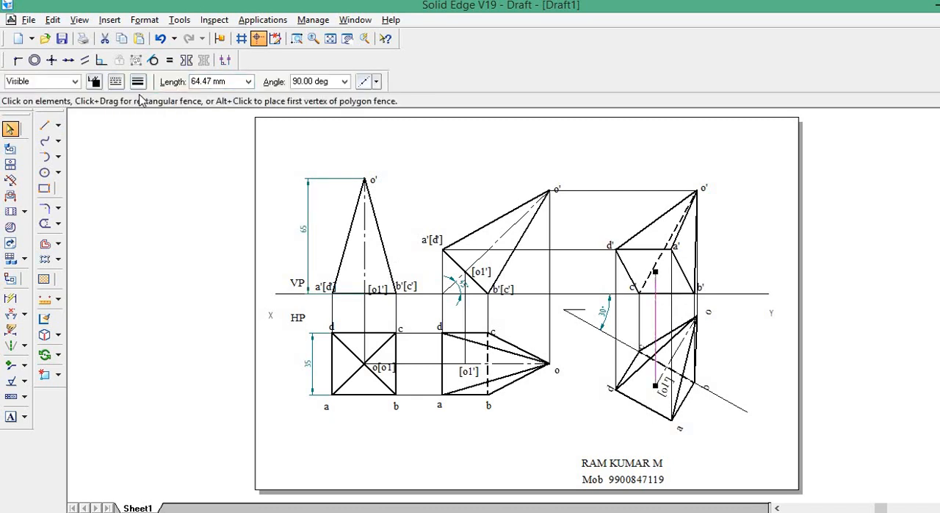
left_click(138, 81)
left_click(143, 96)
Draw a horizontal projector from o1' of the second front view to just past the vertical projector from o1.
left_click(44, 125)
left_click(466, 272)
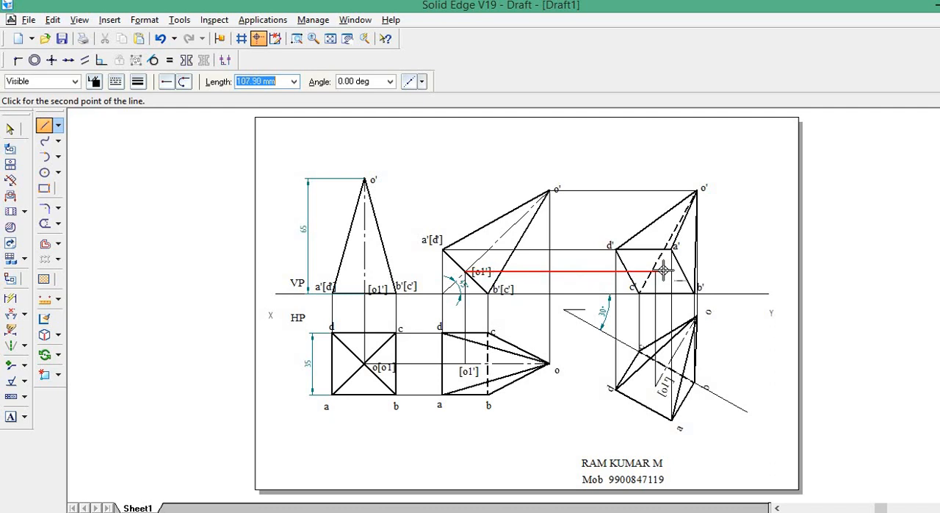
left_click(663, 271)
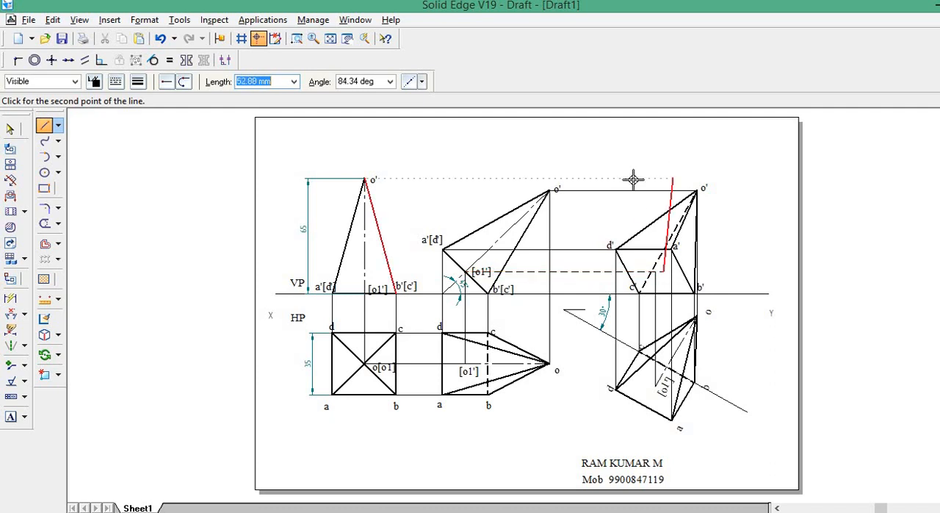
key("Escape")
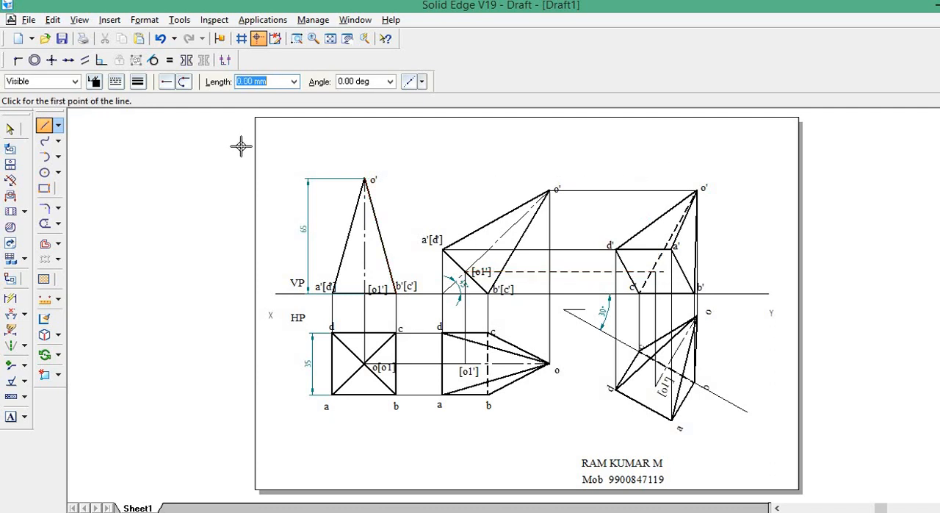
Change the horizontal o1' projector to a continuous line and trim its overhang beyond the vertical projector.
left_click(9, 128)
left_click(568, 272)
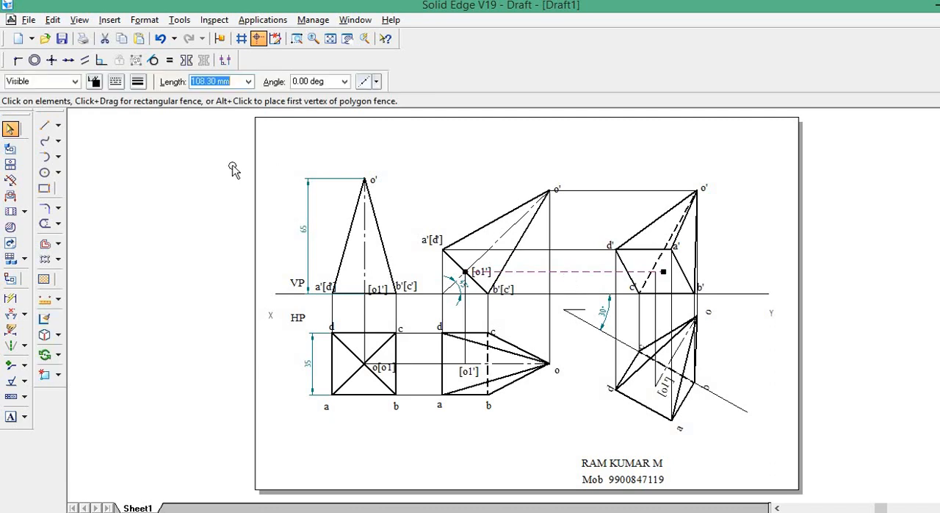
left_click(116, 81)
left_click(142, 109)
left_click(45, 223)
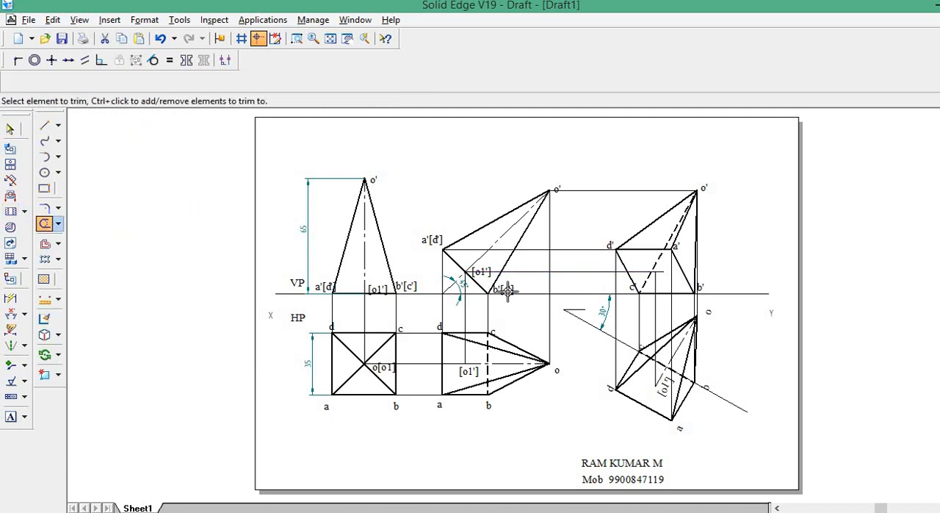
left_click(661, 270)
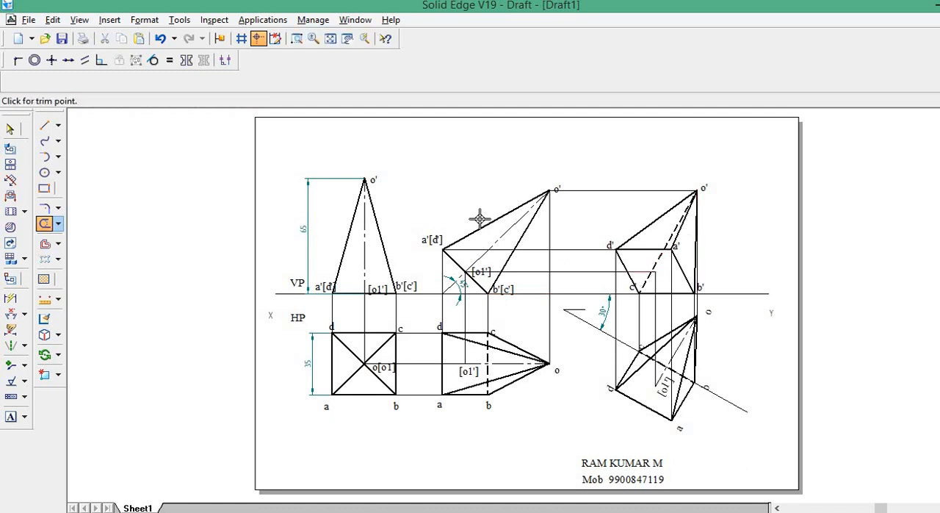
Set the line type to Chain and label the projector intersection in the third front view o1'.
left_click(45, 128)
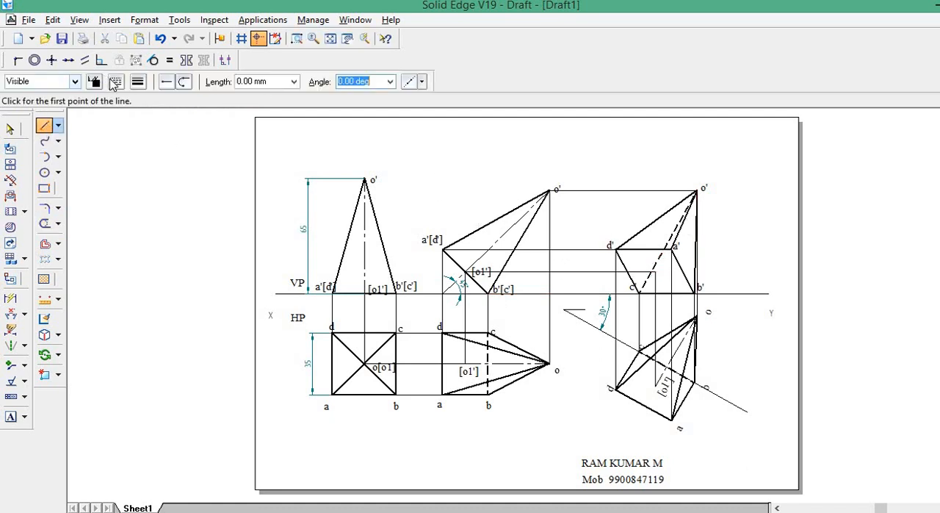
left_click(116, 80)
left_click(141, 128)
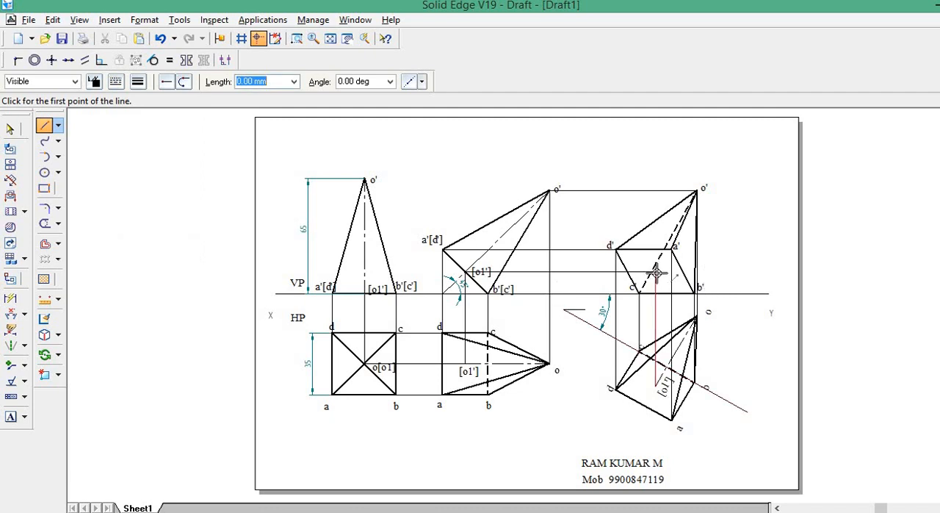
left_click(13, 416)
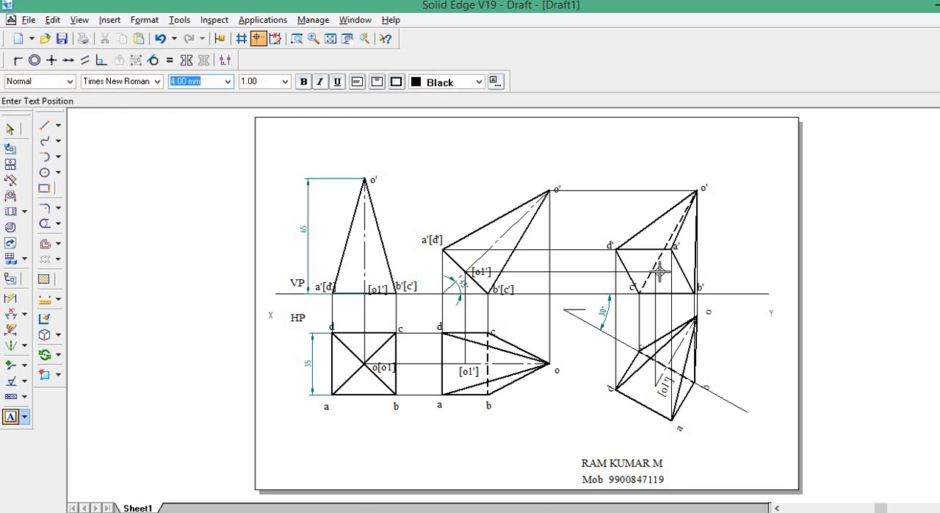
left_click(700, 260)
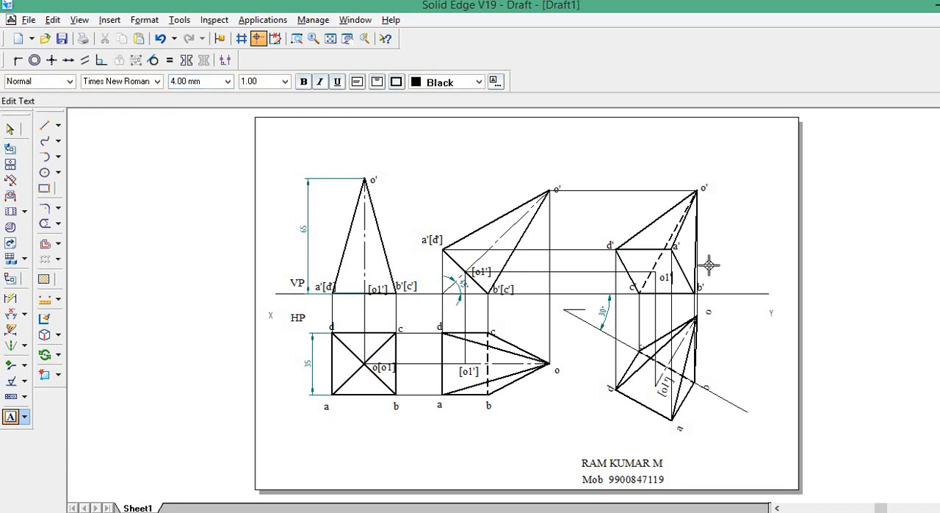
Draw the pyramid axis from o1' to apex o' in the third front view with a Chain line.
left_click(45, 128)
left_click(117, 81)
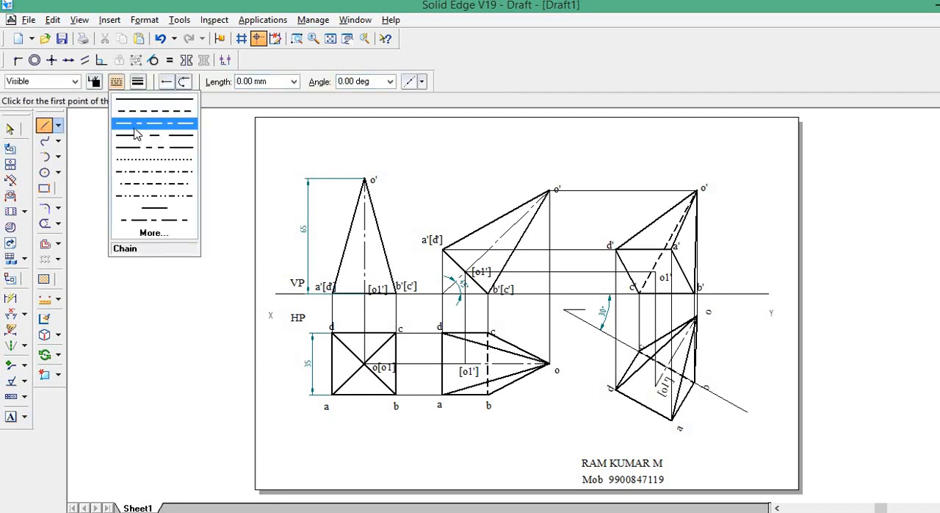
left_click(136, 123)
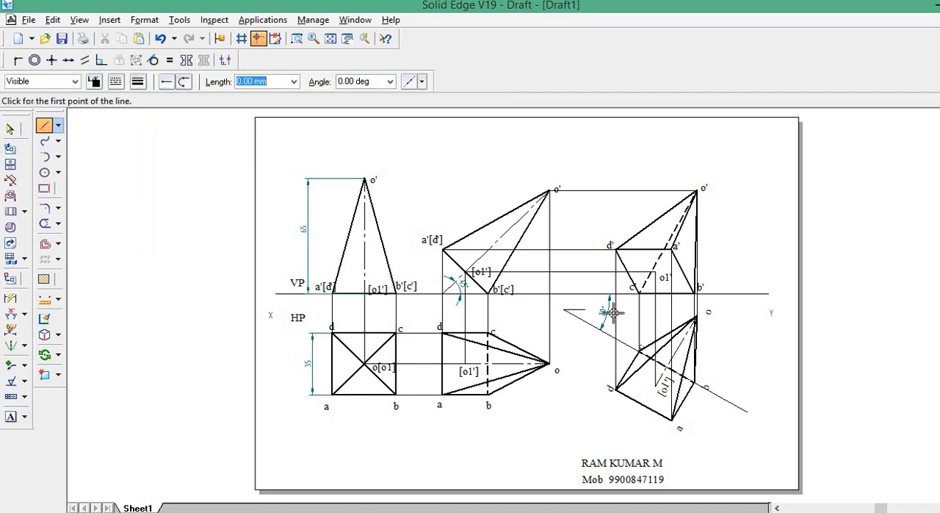
left_click(656, 272)
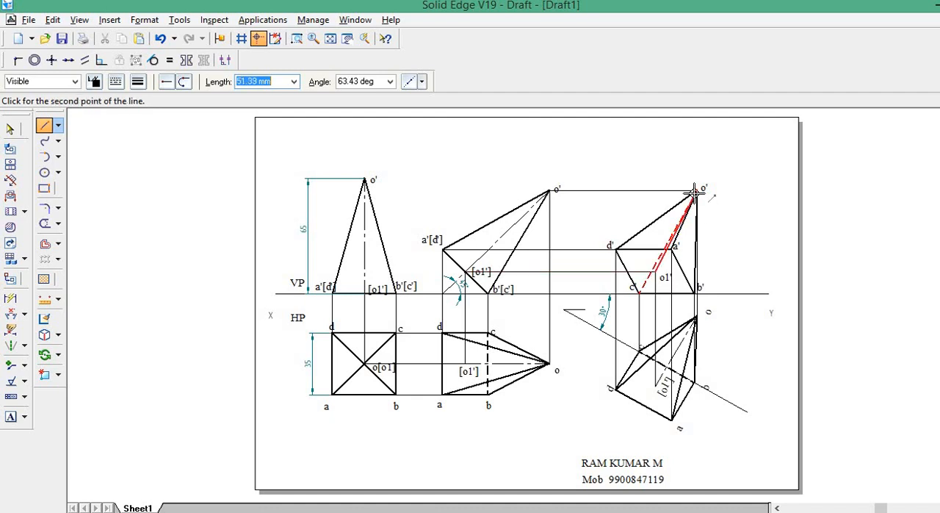
left_click(694, 193)
right_click(750, 277)
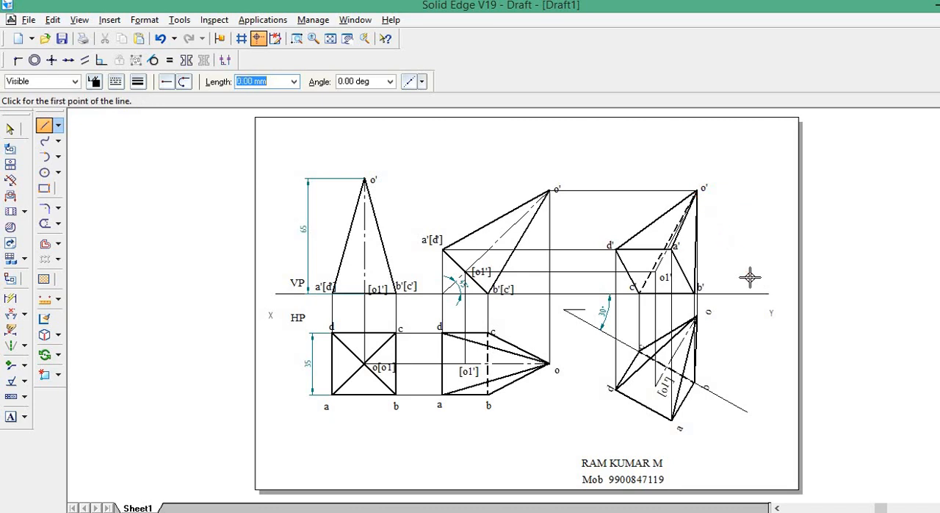